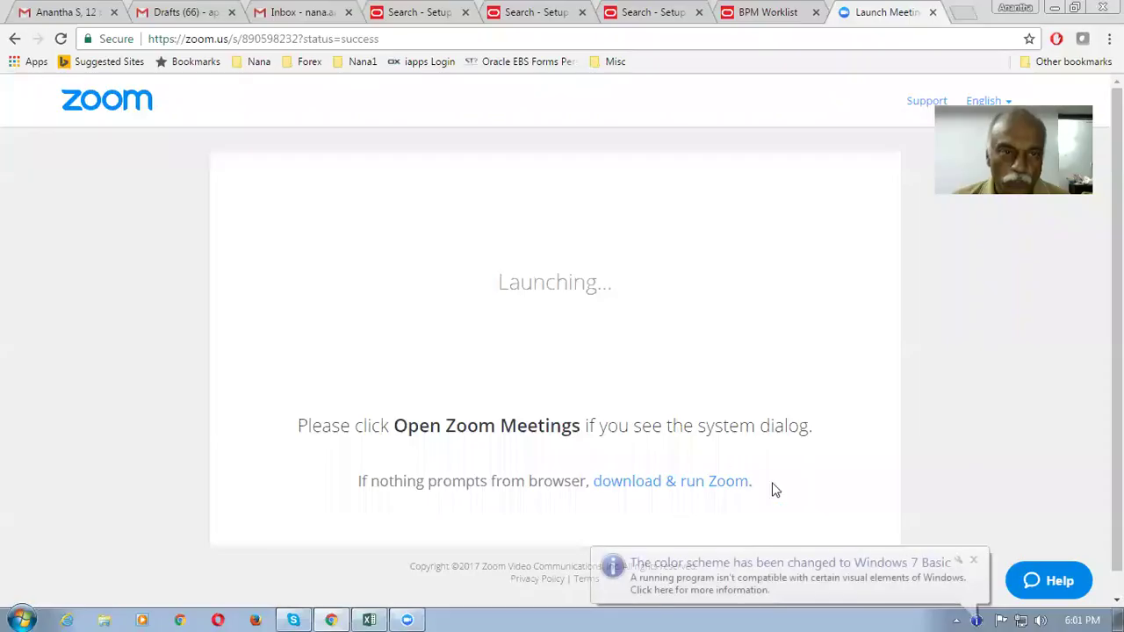
Switch to the Excel master data workbook and examine the Purchase Requisition Automation table's request row and its Marketing, NOC and Core headings.
left_click(369, 620)
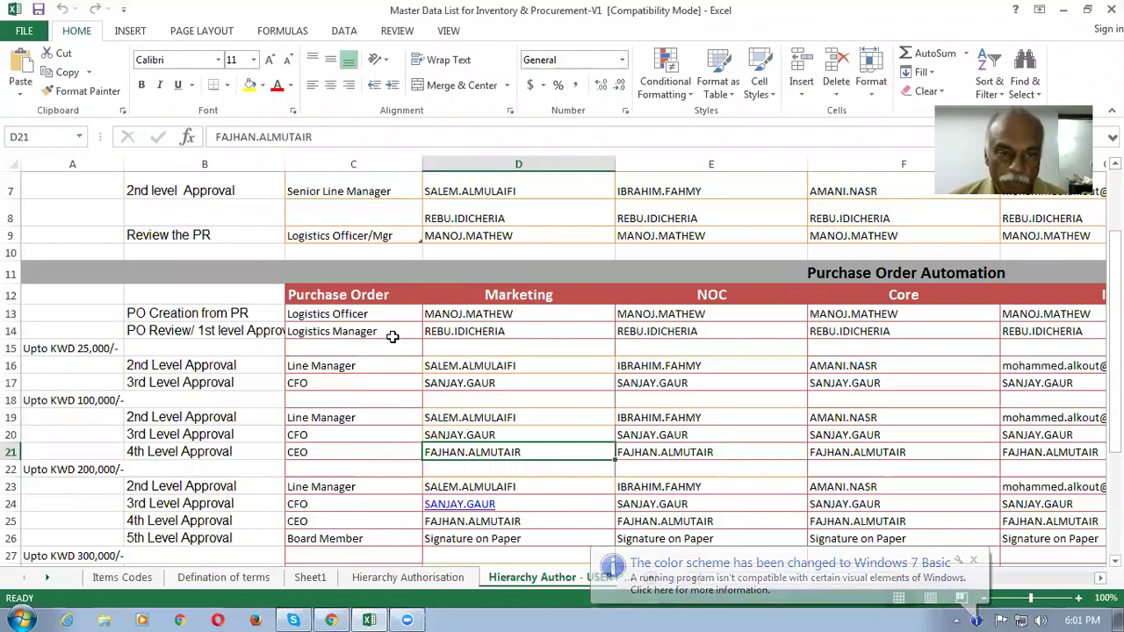
scroll(393, 336, "up", 1)
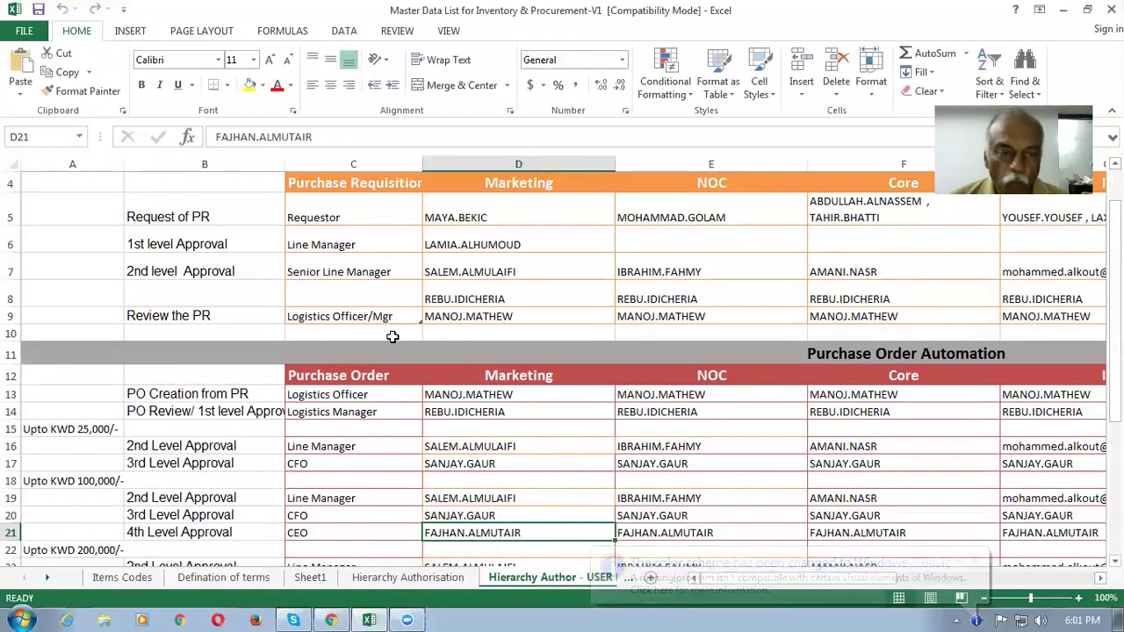
scroll(392, 336, "up", 1)
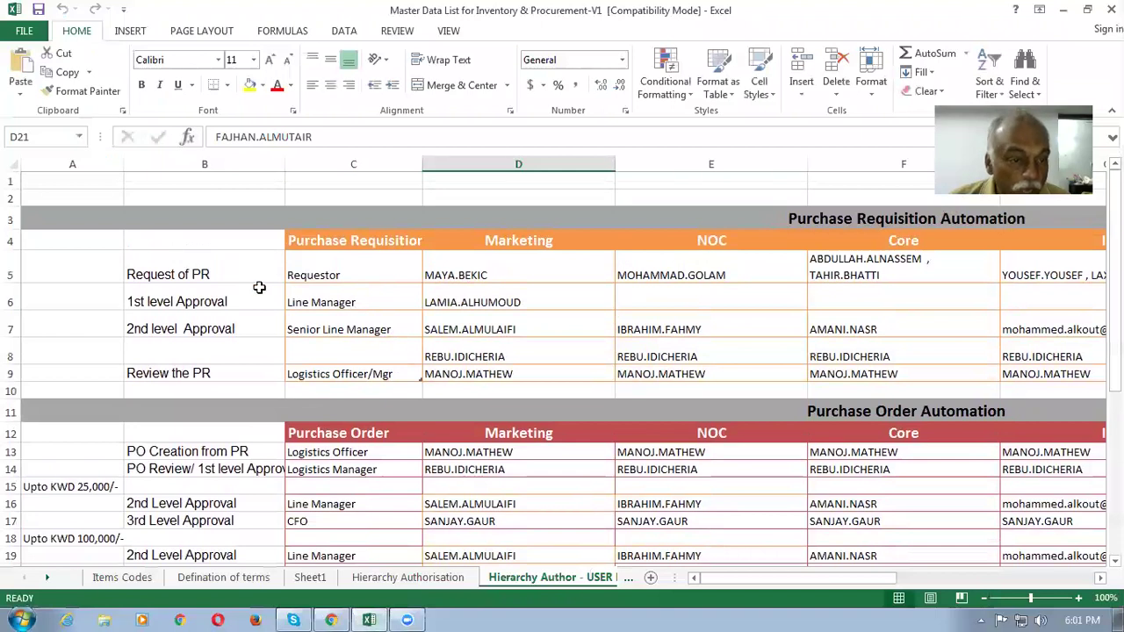
left_click(189, 275)
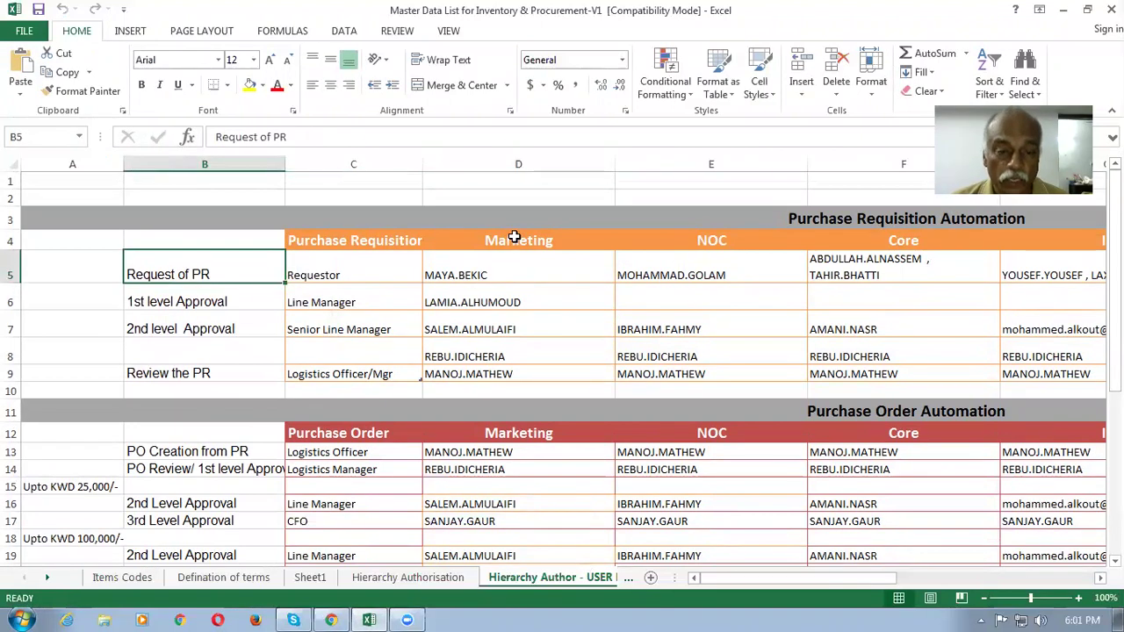
left_click(513, 241)
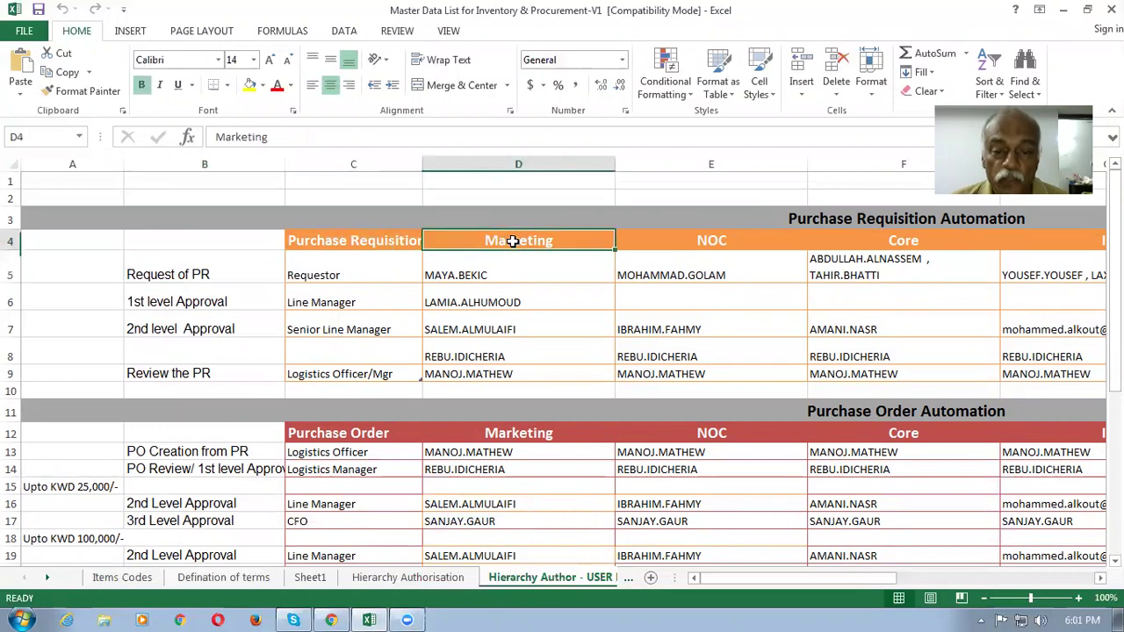
left_click(681, 243)
left_click(912, 240)
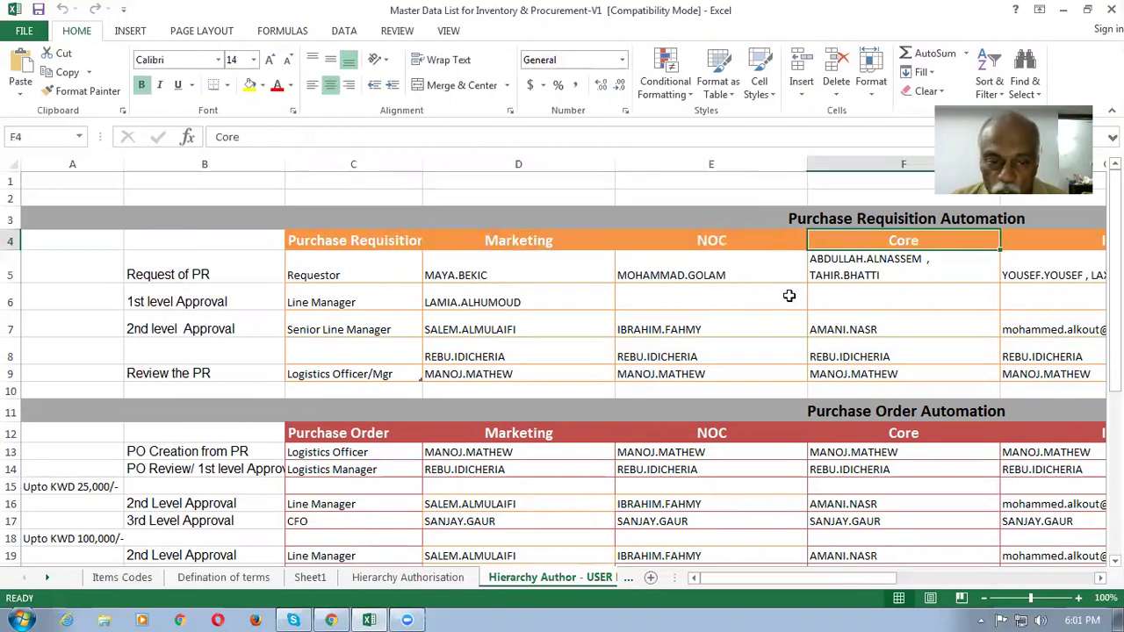
mouse_move(751, 583)
left_mouse_down()
mouse_move(955, 590)
mouse_move(775, 614)
mouse_move(742, 612)
mouse_move(749, 599)
left_mouse_up()
Examine the Marketing column of the purchase requisition table, from the requestor through the approval levels to the PR reviewer.
left_click(538, 243)
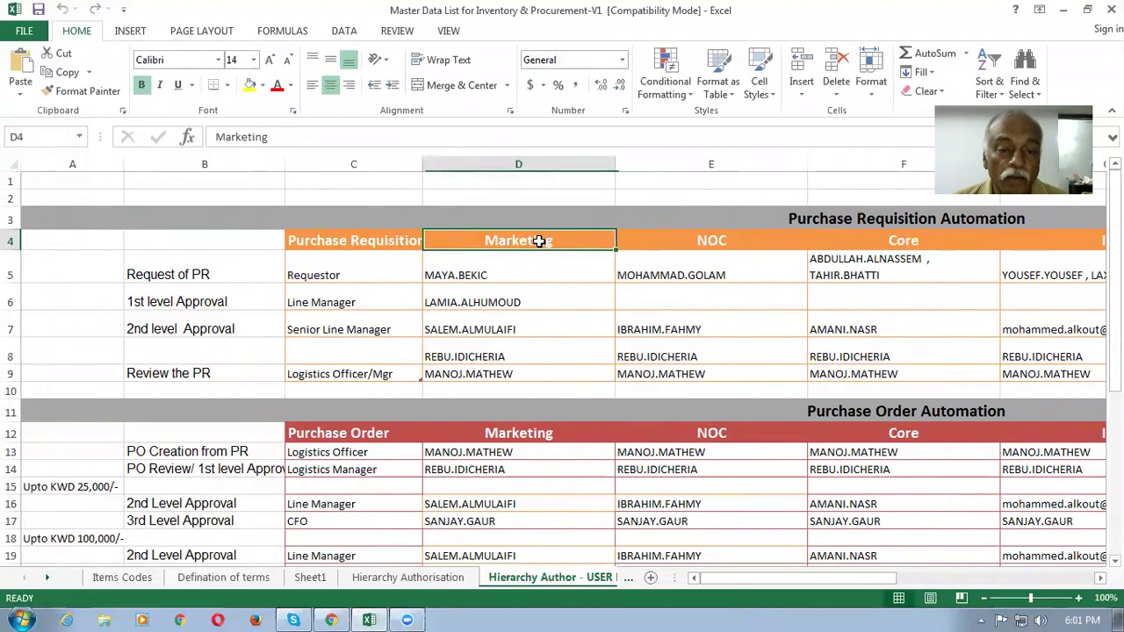
left_click(510, 275)
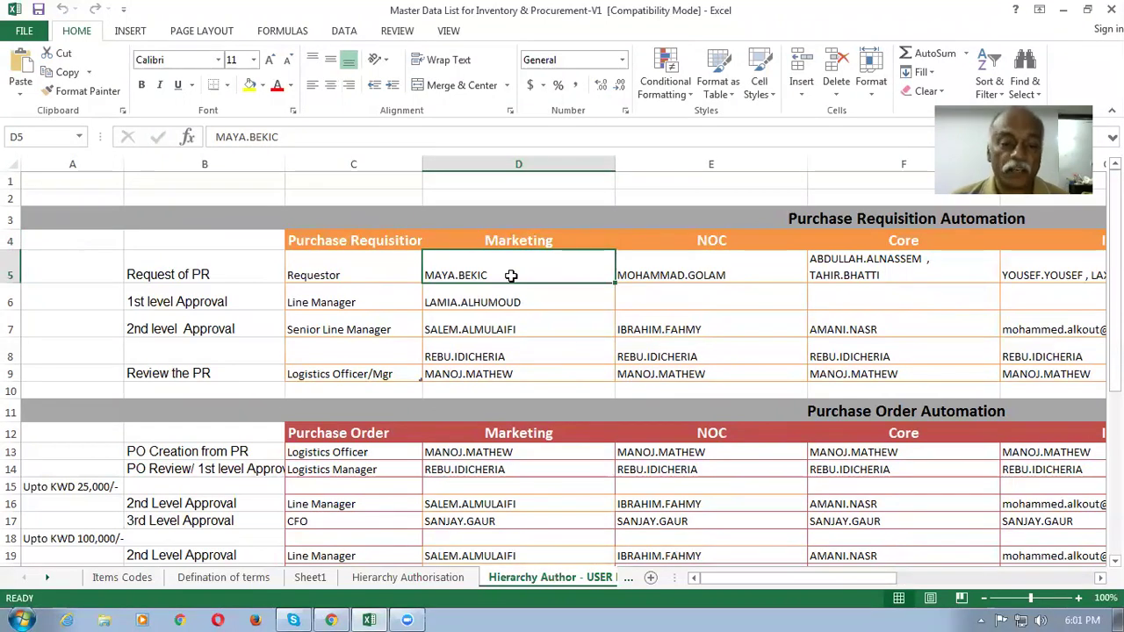
left_click(177, 298)
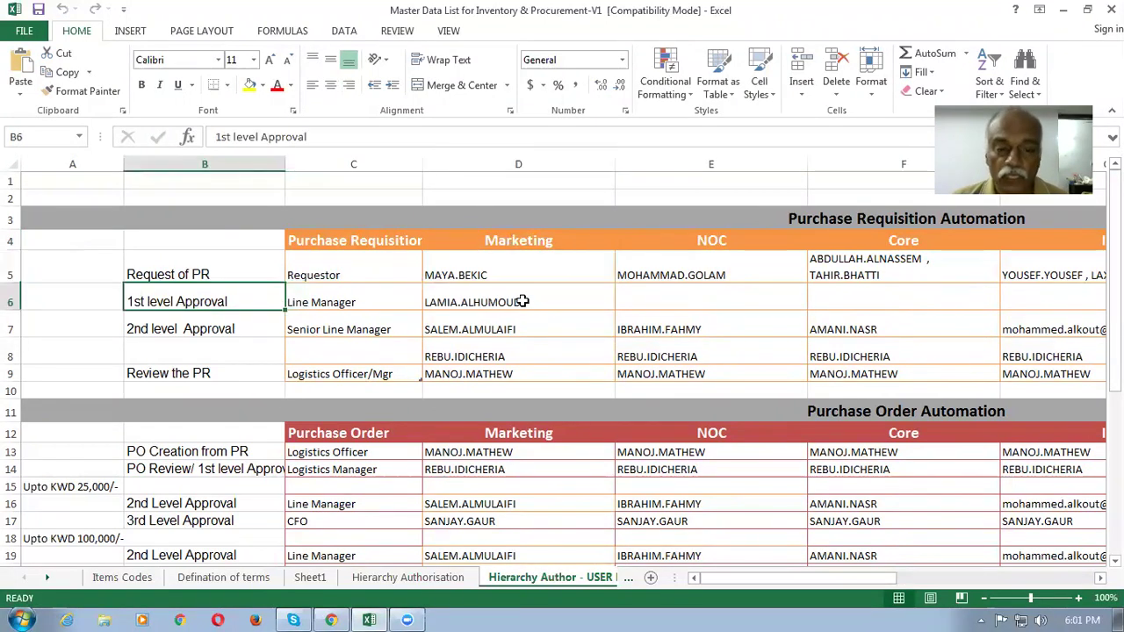
left_click(522, 301)
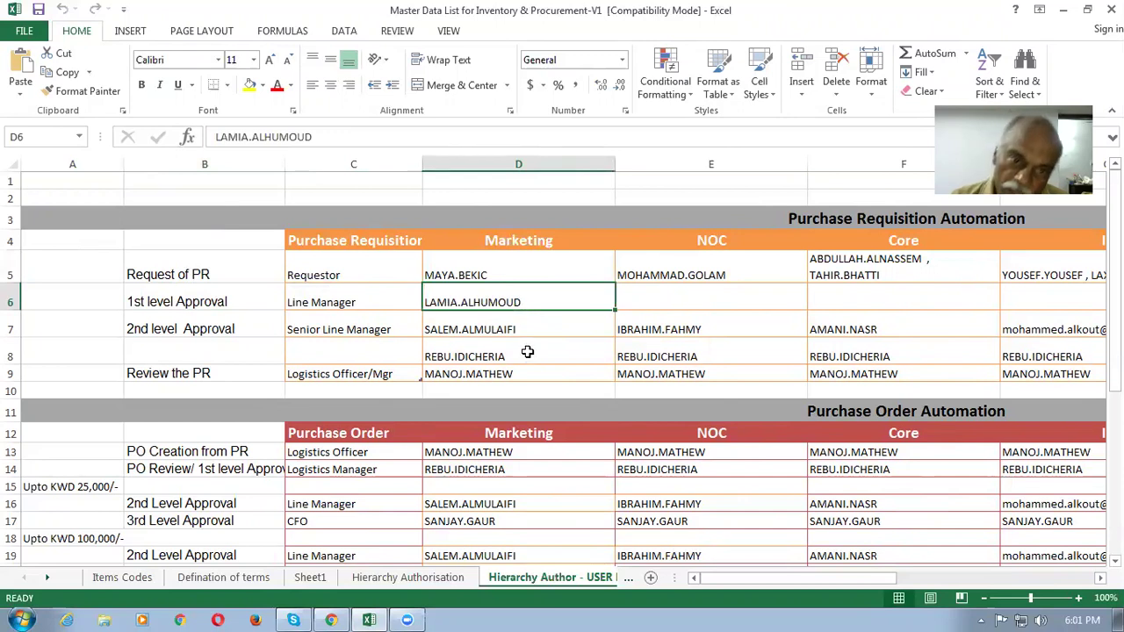
left_click(527, 326)
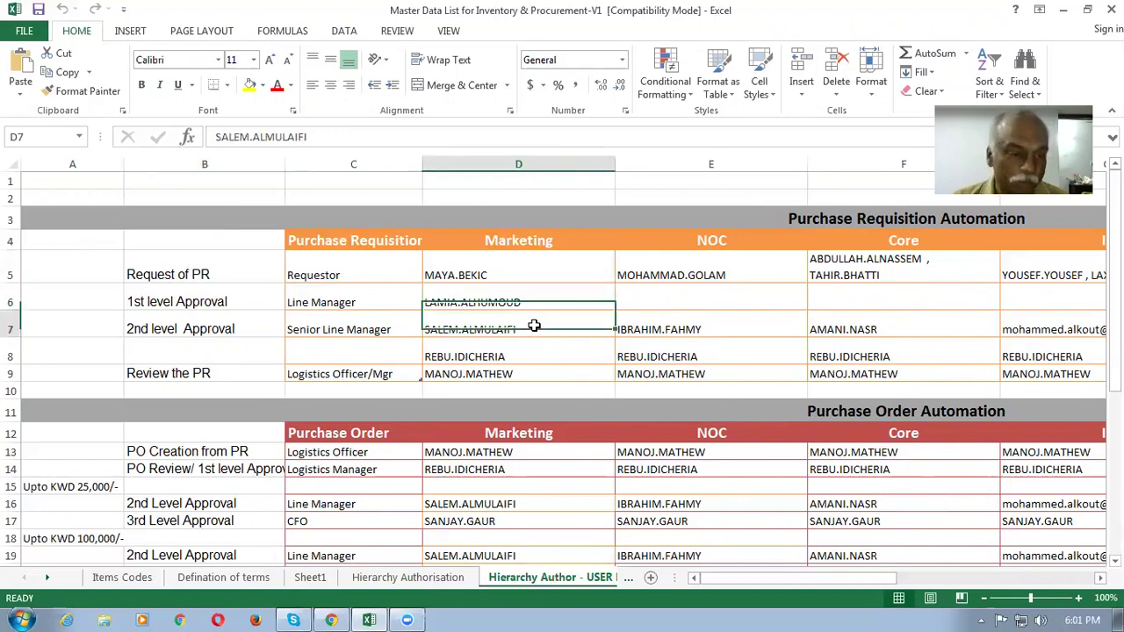
left_click(493, 357)
left_click(495, 377)
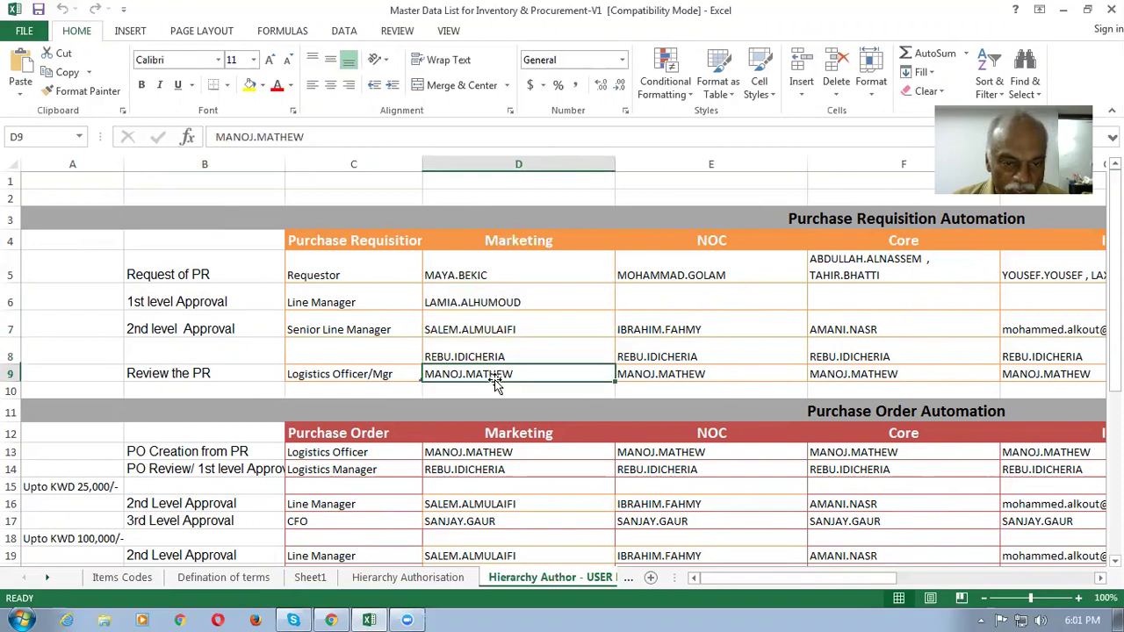
Examine the NOC requestor and second-level approver, and compare the last two entries of the Marketing requisition column.
left_click(743, 243)
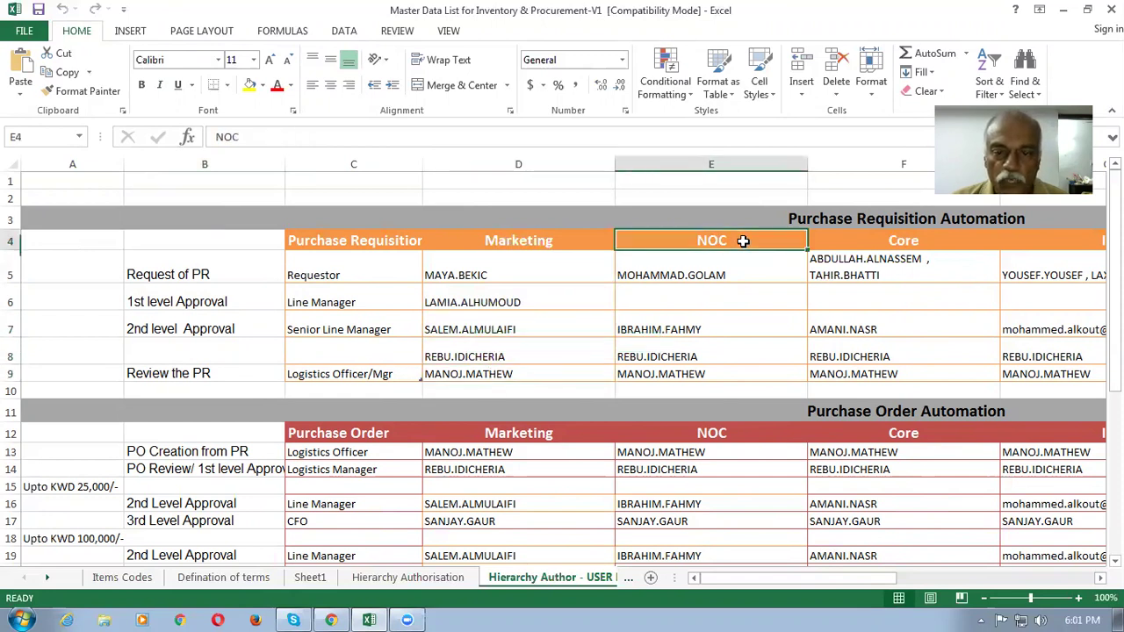
left_click(686, 270)
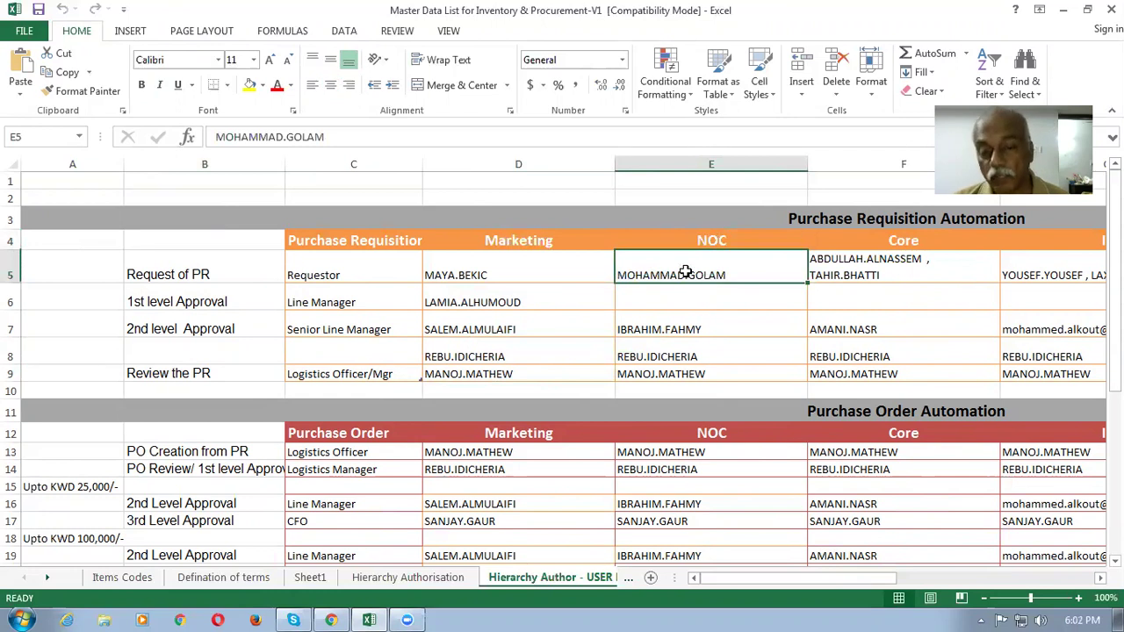
left_click(703, 330)
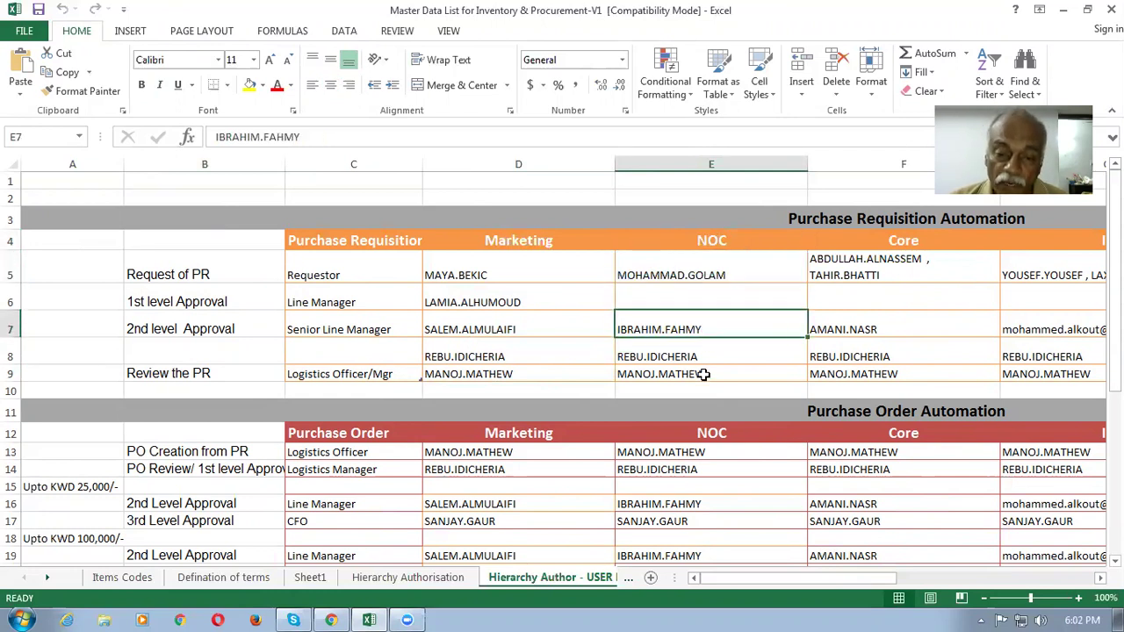
left_click(488, 356)
left_click(495, 373)
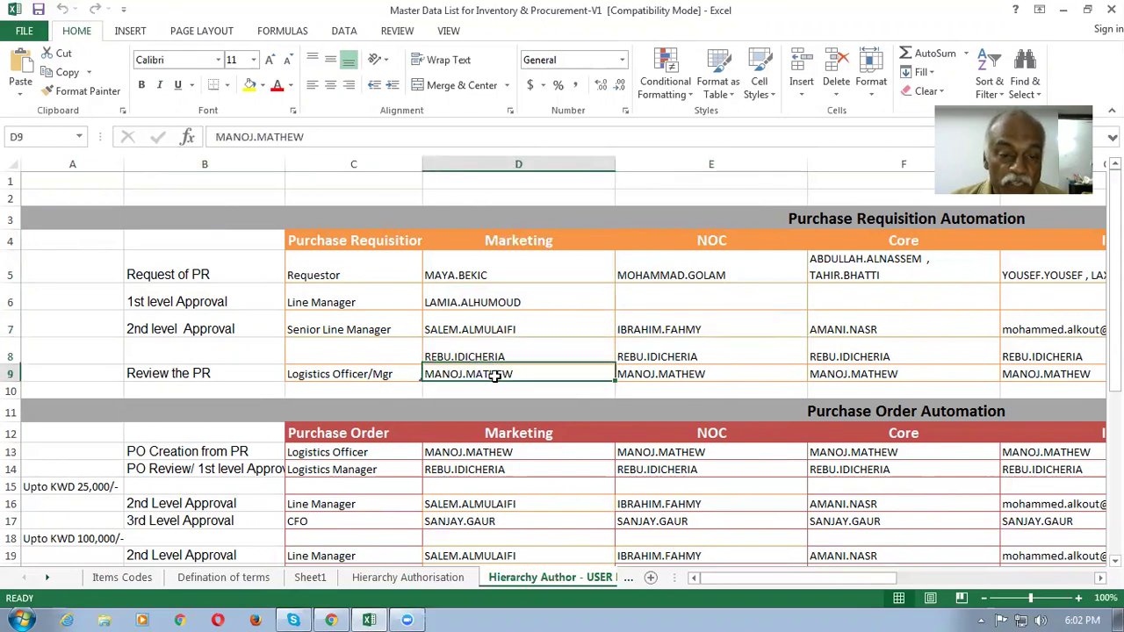
left_click(490, 356)
left_click(495, 372)
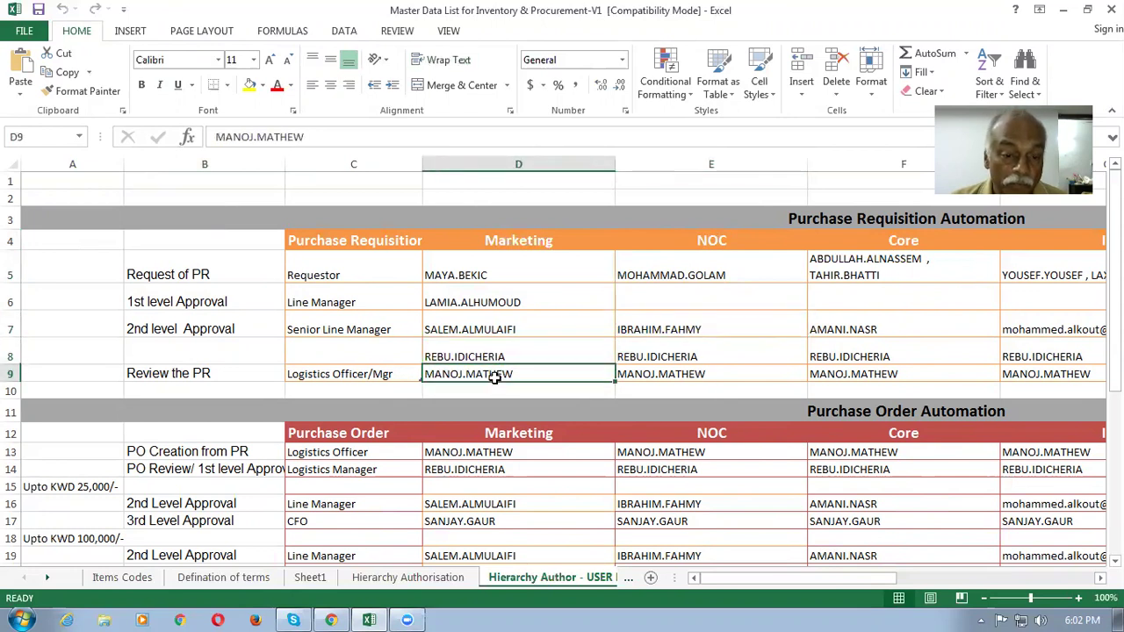
Trace the Marketing requisition approval chain cell by cell from D5 to D9.
left_click(491, 281)
left_click(499, 304)
left_click(486, 330)
left_click(504, 357)
left_click(504, 374)
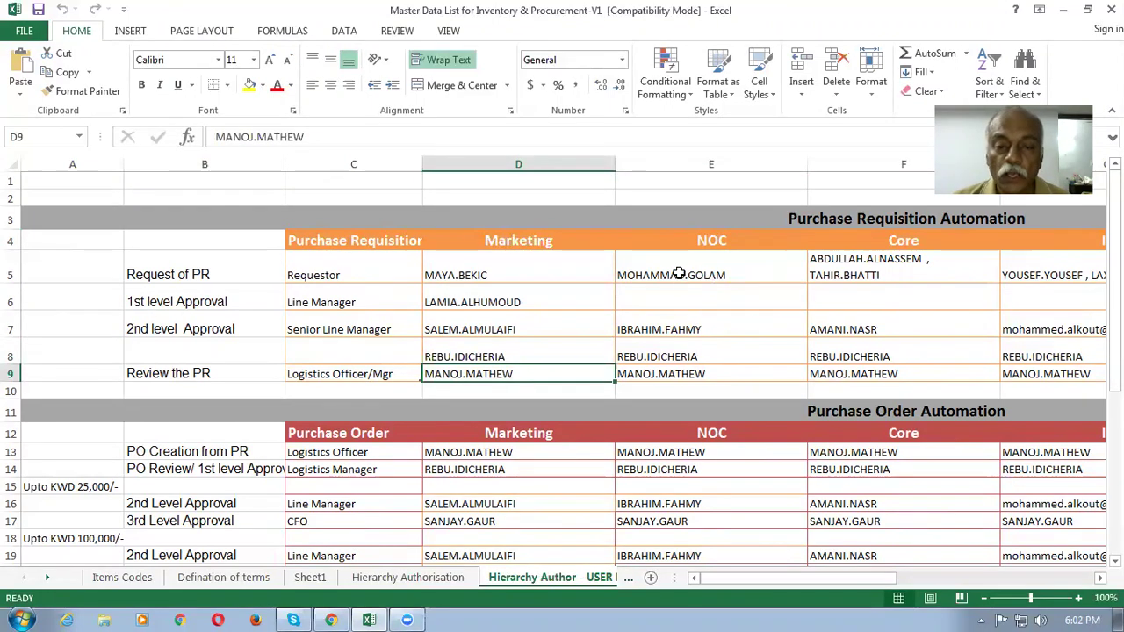
Trace the NOC requisition approval chain from E5 to E9, including the first-level approval cell.
left_click(680, 274)
left_click(673, 301)
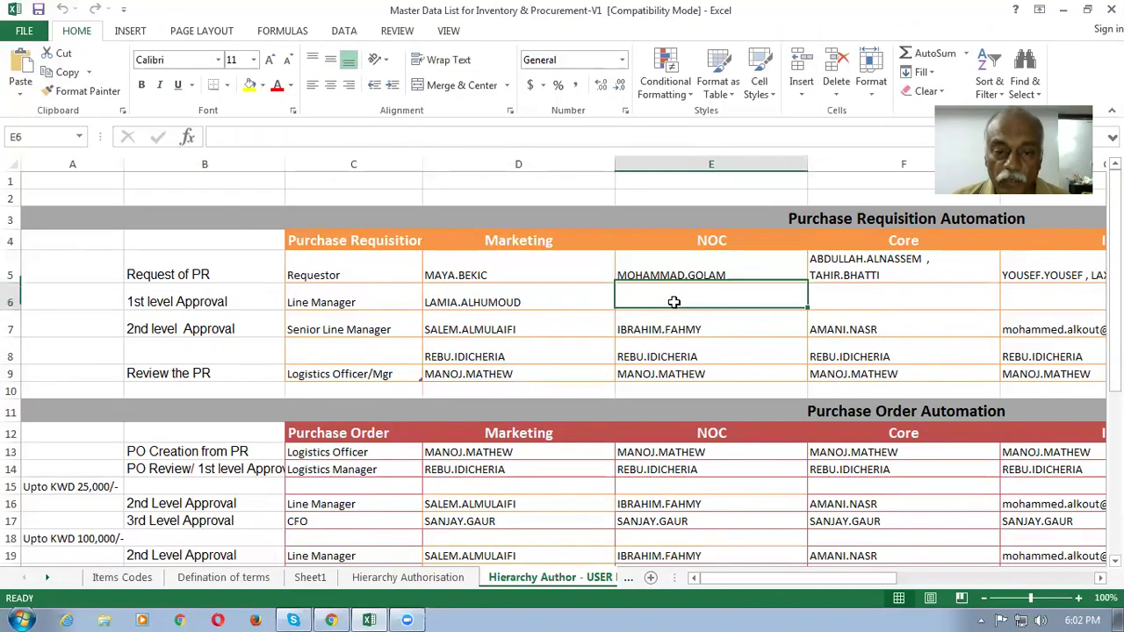
left_click(689, 332)
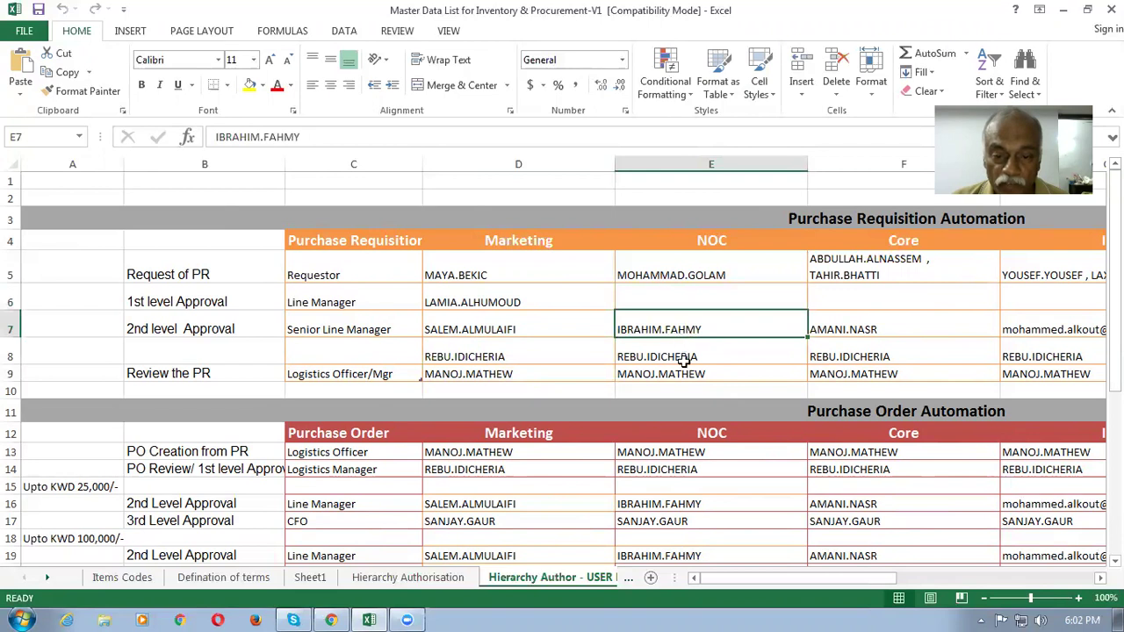
left_click(689, 355)
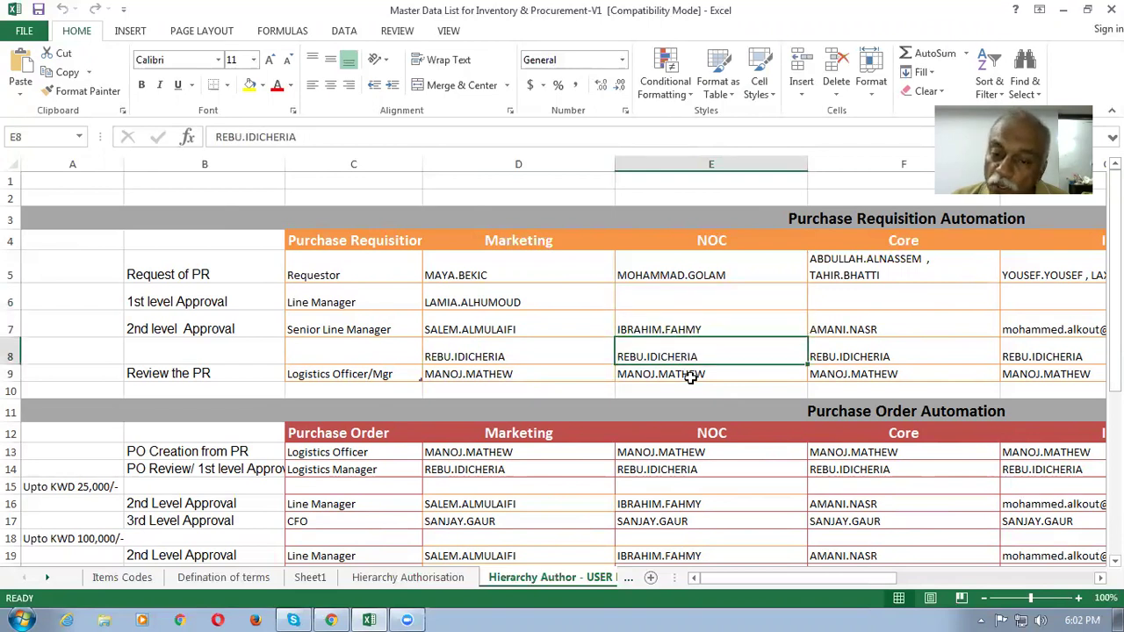
left_click(691, 376)
Examine the Core department's requestors and second-level approver in the purchase requisition table.
left_click_drag(809, 579, 866, 577)
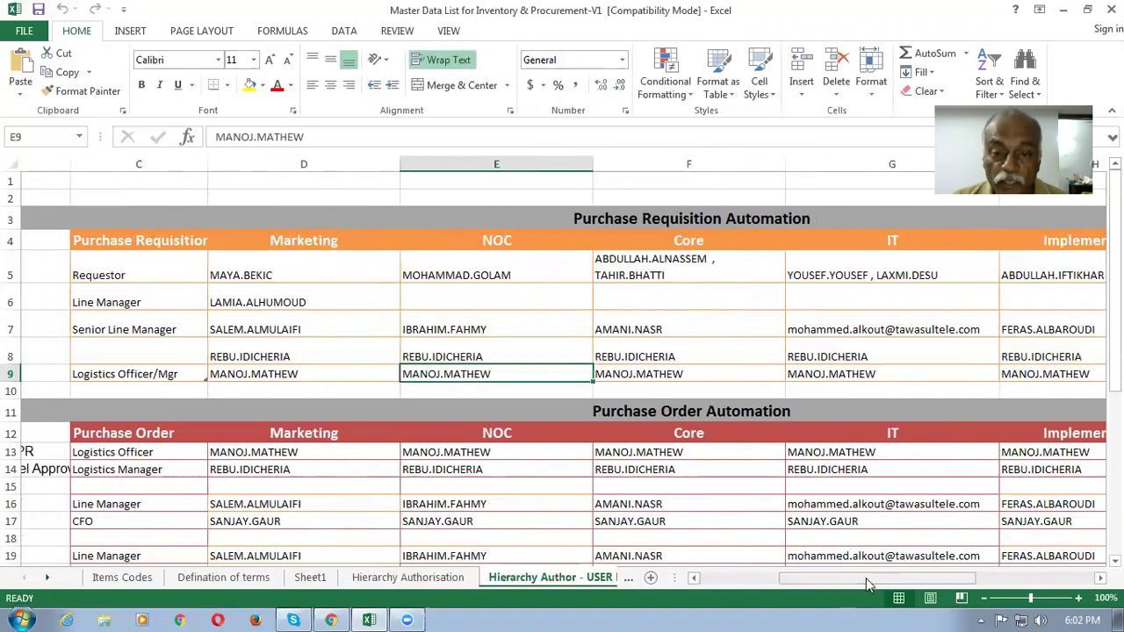
left_click(672, 275)
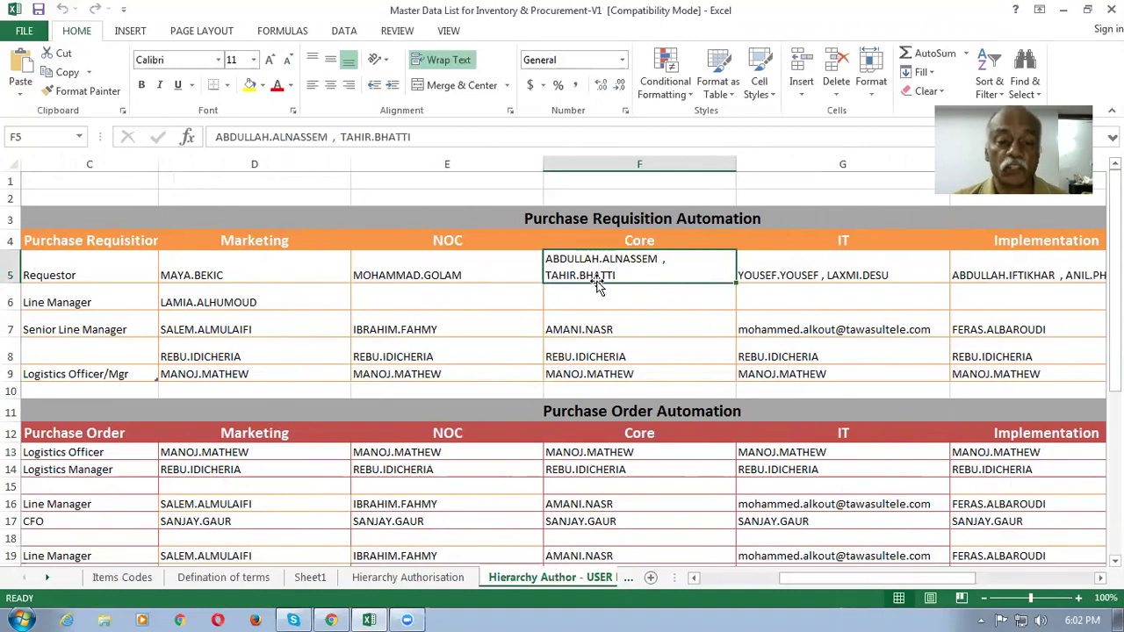
left_click(618, 332)
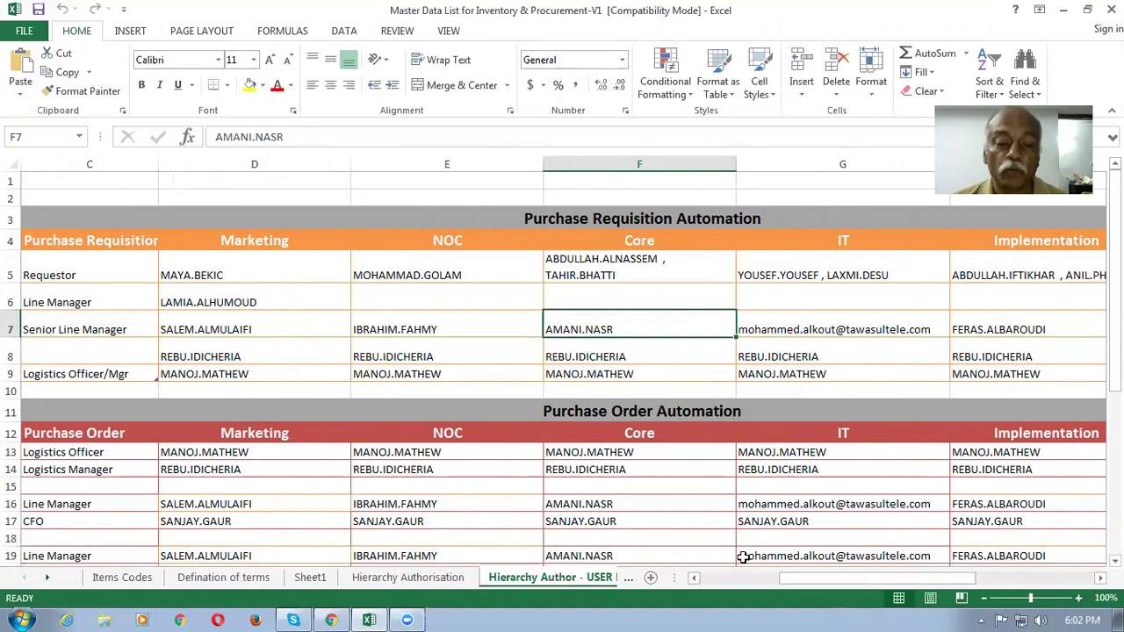
left_click_drag(882, 582, 786, 598)
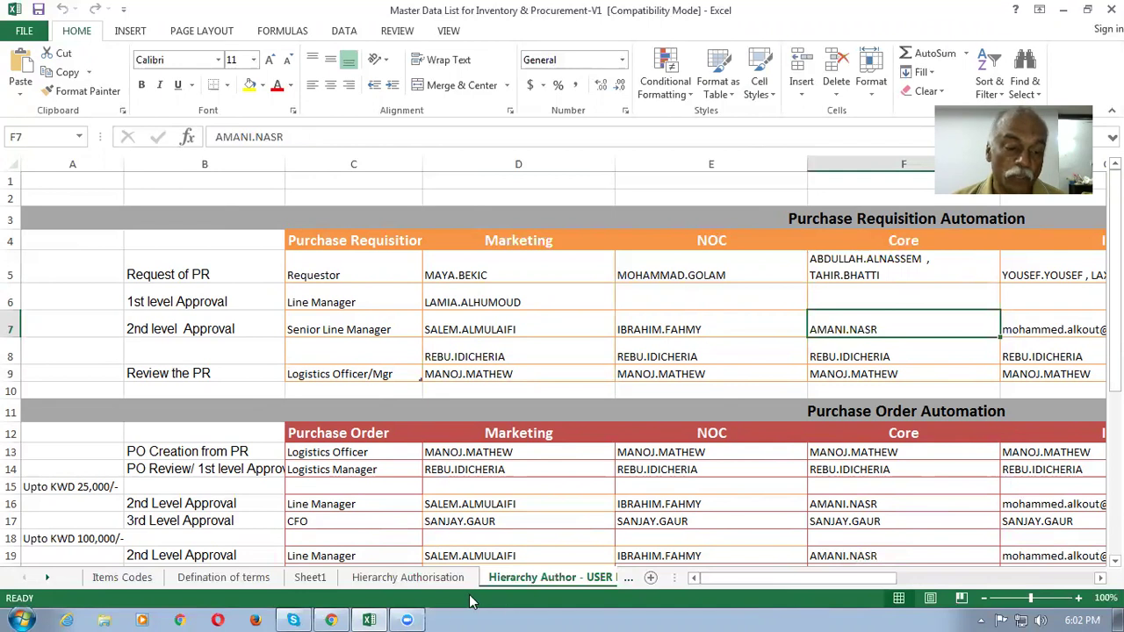
Switch to Oracle's Manage Requisition Approvals page in Chrome and open the rules of the Header Hierarchy participant for editing.
left_click(337, 614)
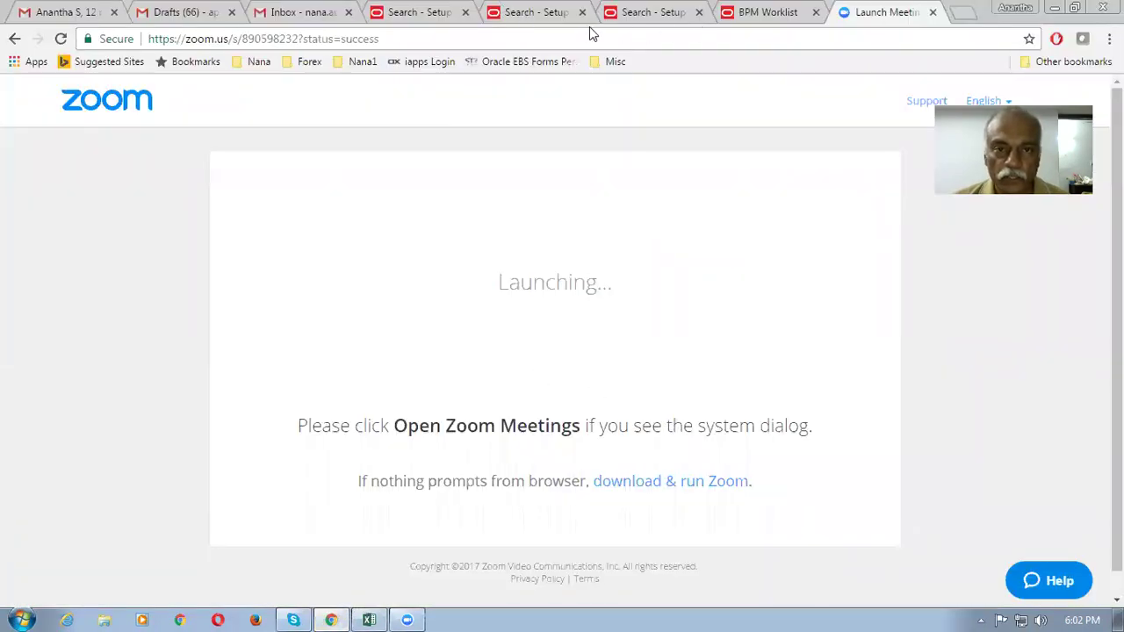
left_click(536, 12)
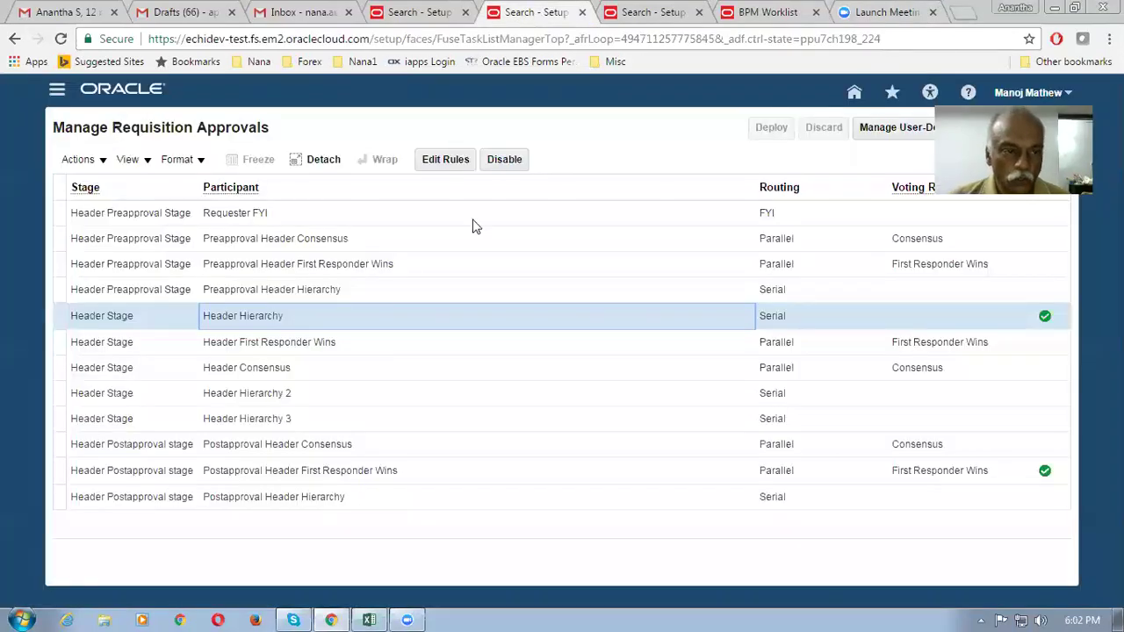
left_click_drag(89, 123, 250, 128)
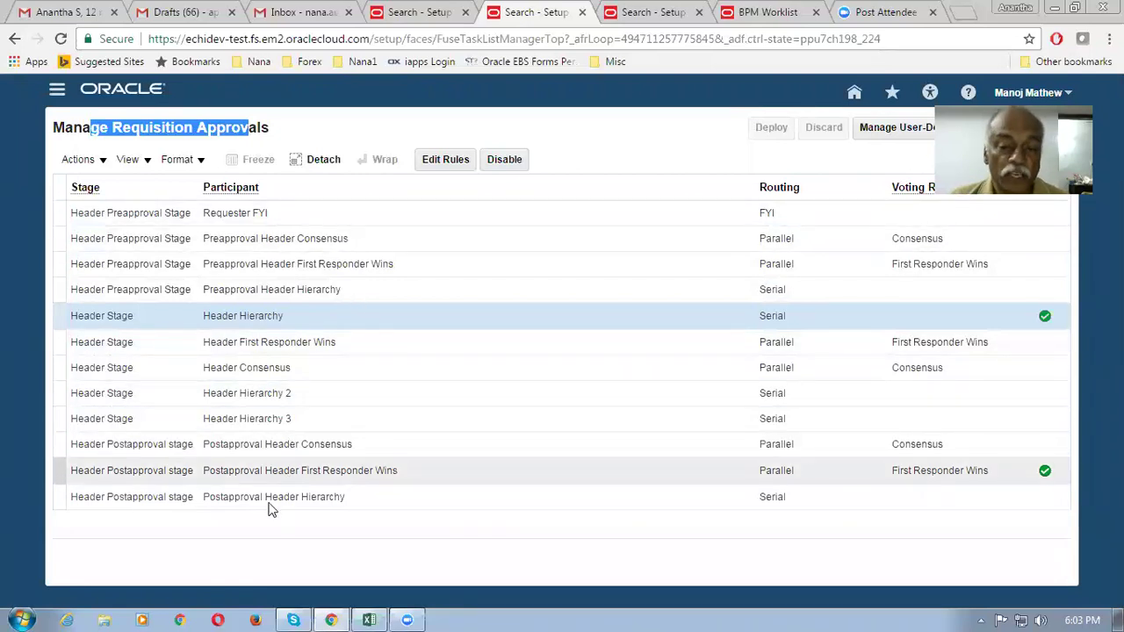
left_click(317, 317)
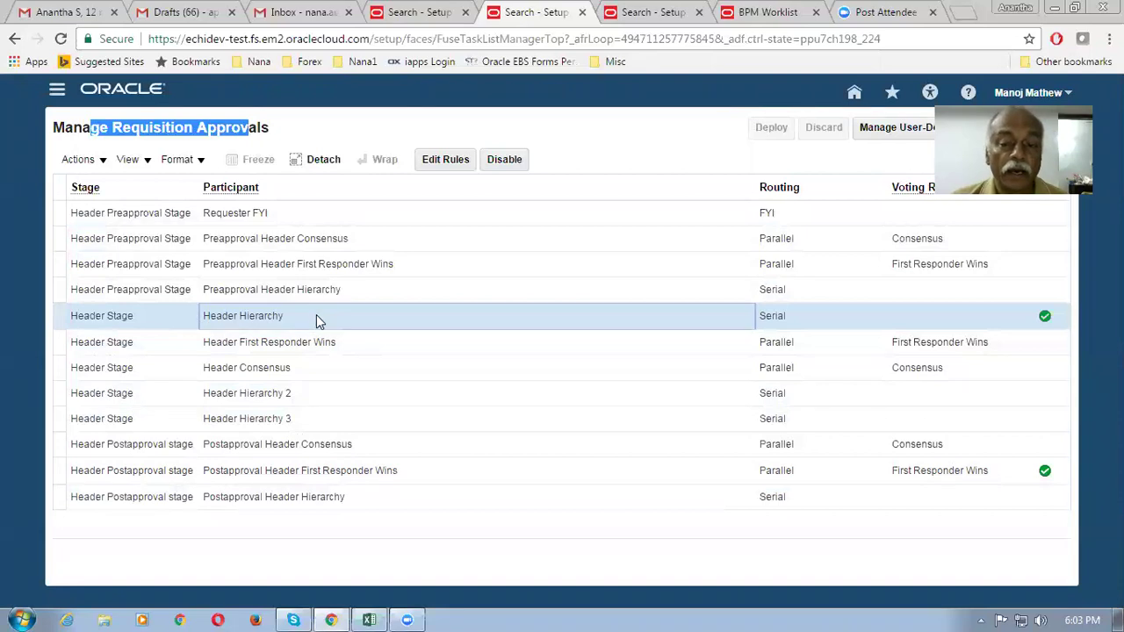
left_click(445, 159)
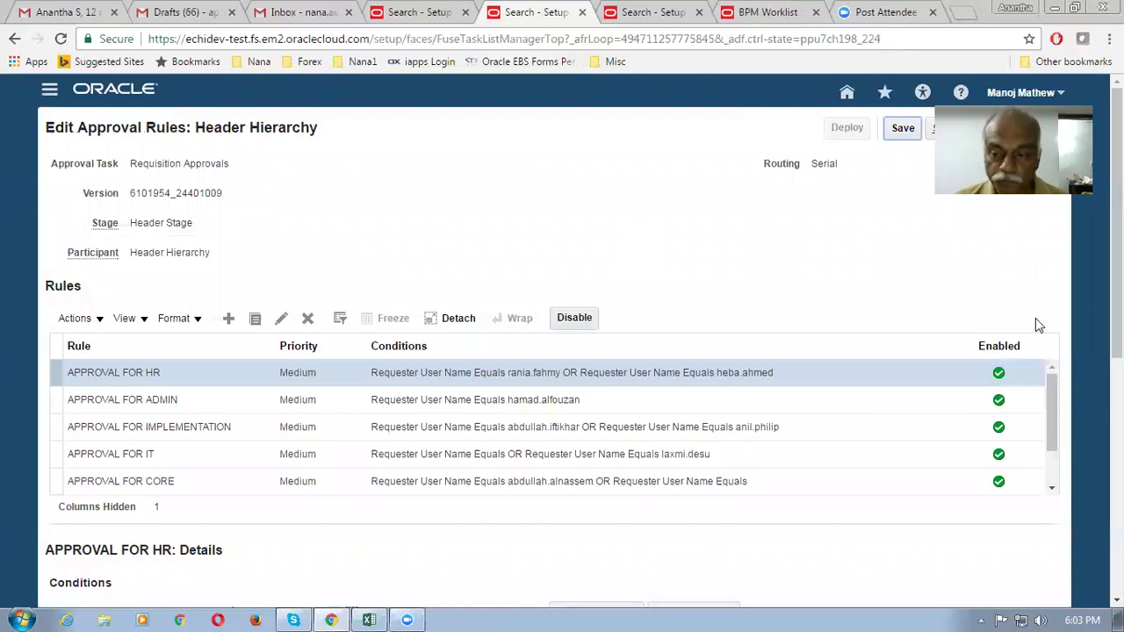
Select the APPROVAL FOR MARKETING rule and examine its condition and its approval action, including the routing and approval group.
scroll(1035, 324, "down", 1)
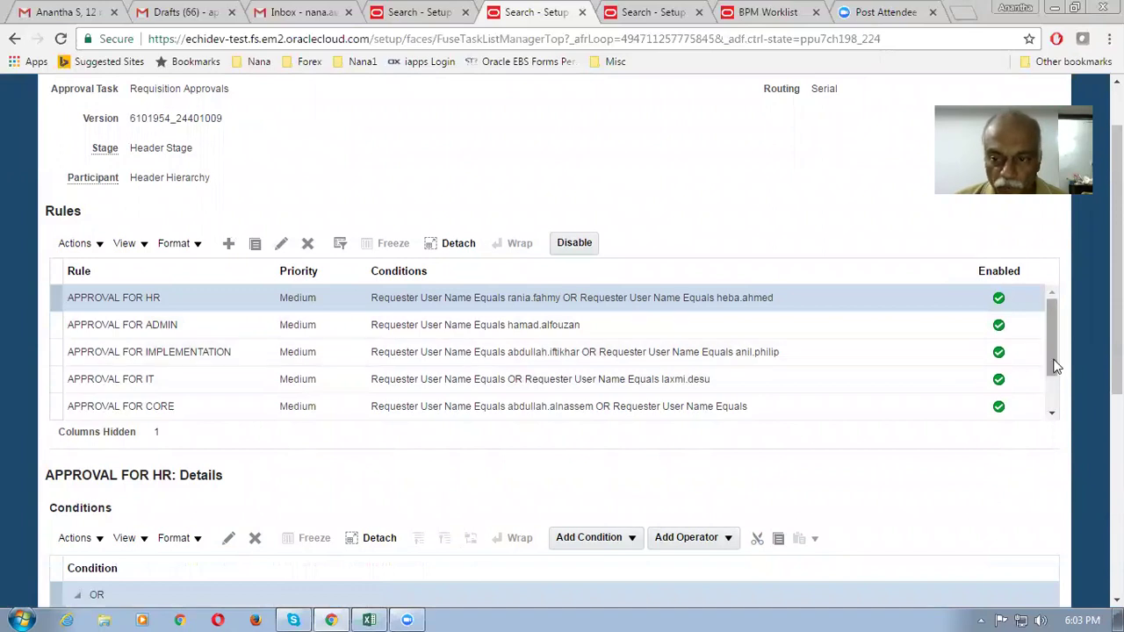
left_click_drag(1057, 367, 1060, 416)
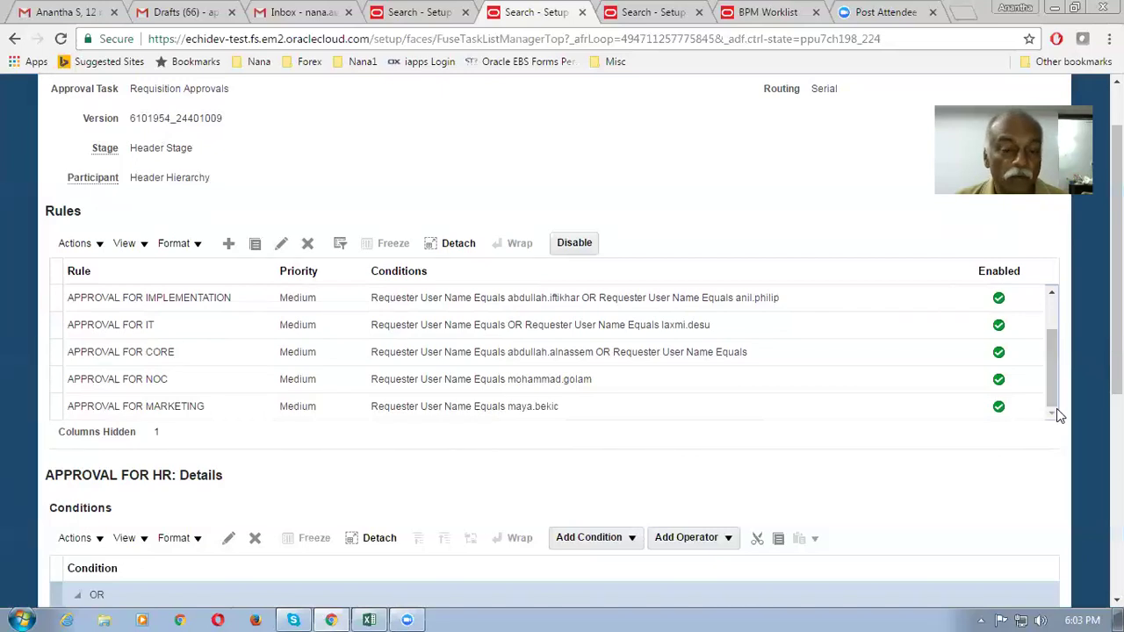
left_click(505, 409)
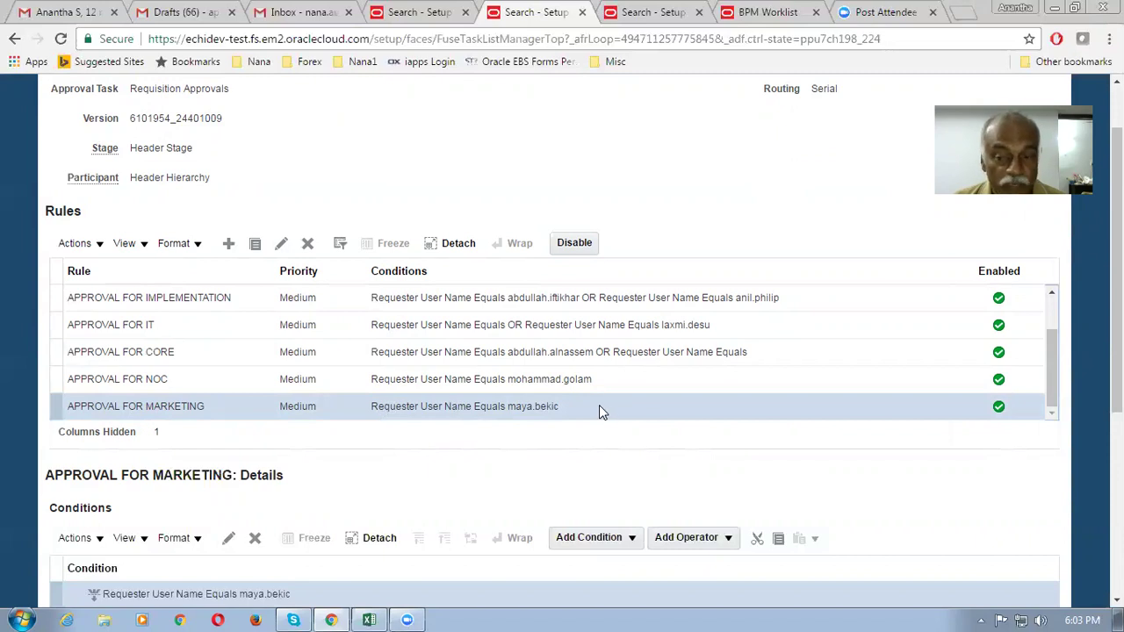
left_click_drag(1117, 263, 1117, 369)
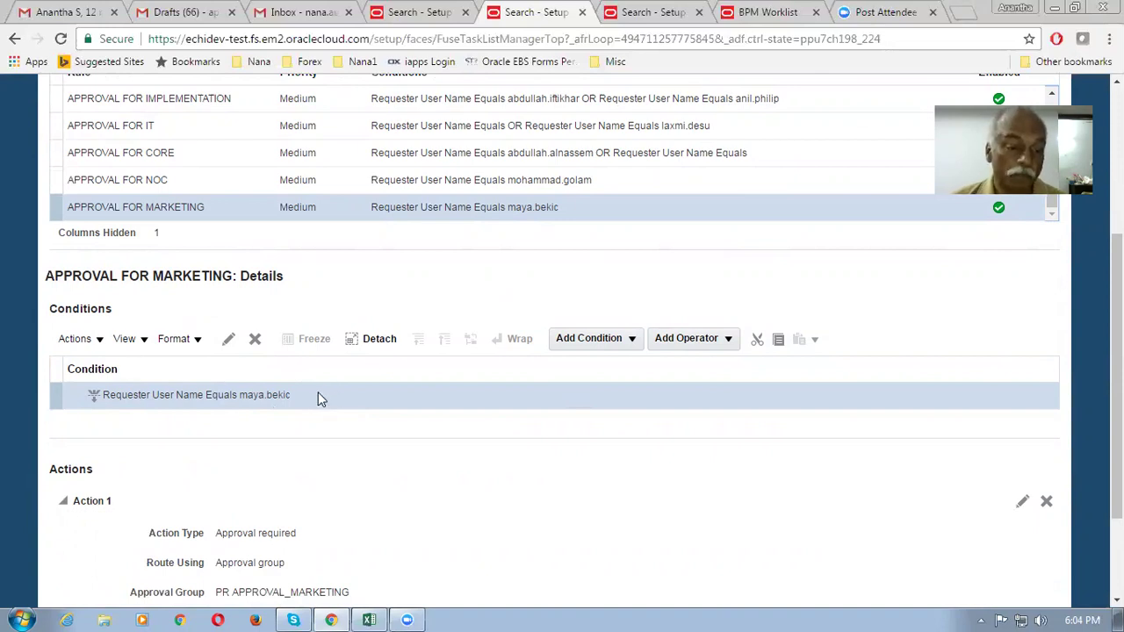
scroll(317, 395, "down", 2)
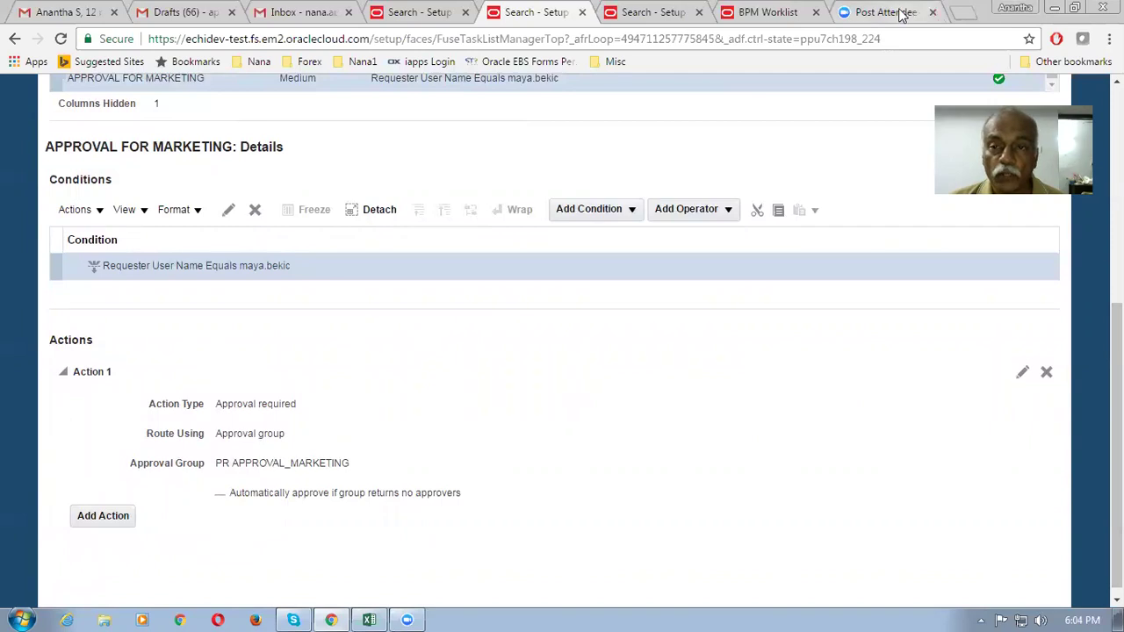
Switch to the approval groups in BPM Worklist and display the members of the PR APPROVAL_MARKETING group.
left_click(784, 14)
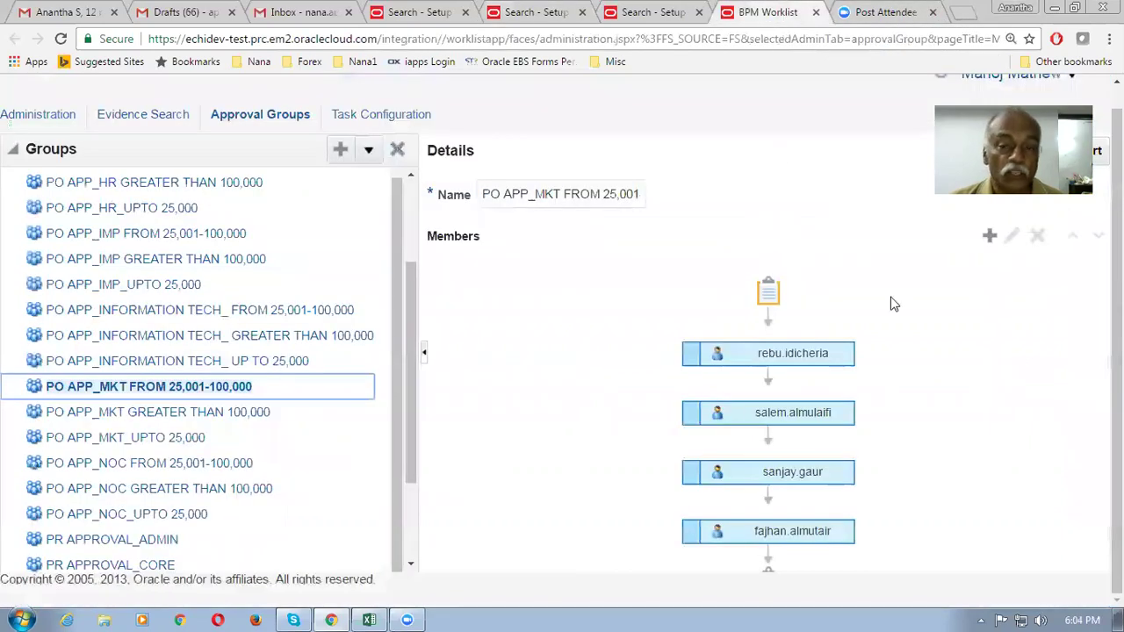
scroll(1083, 258, "up", 1)
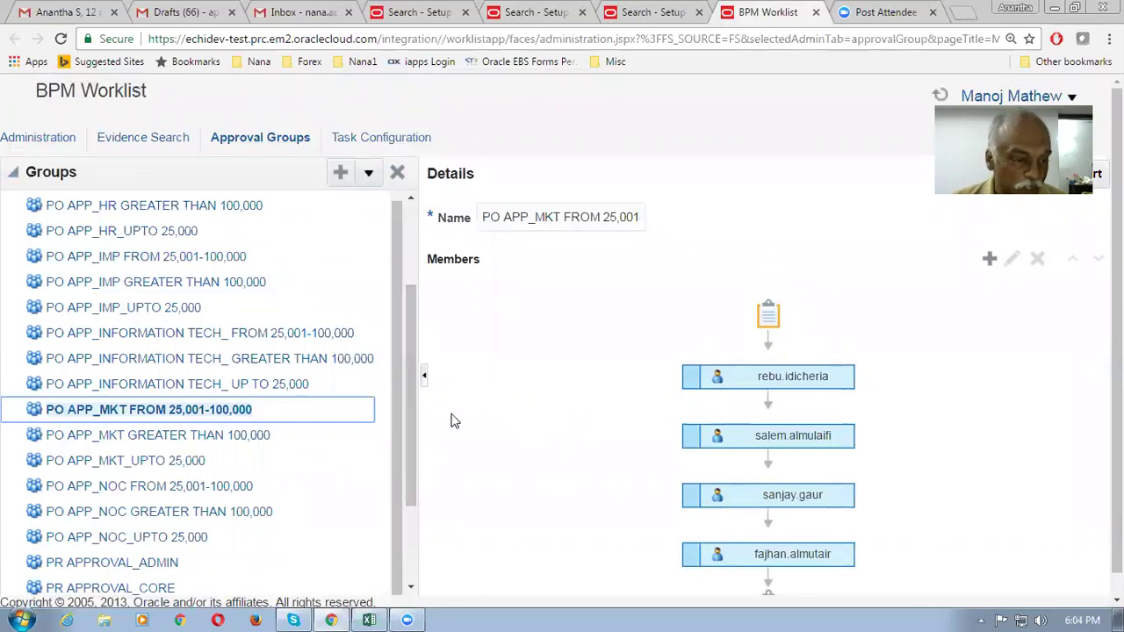
left_click_drag(398, 429, 434, 584)
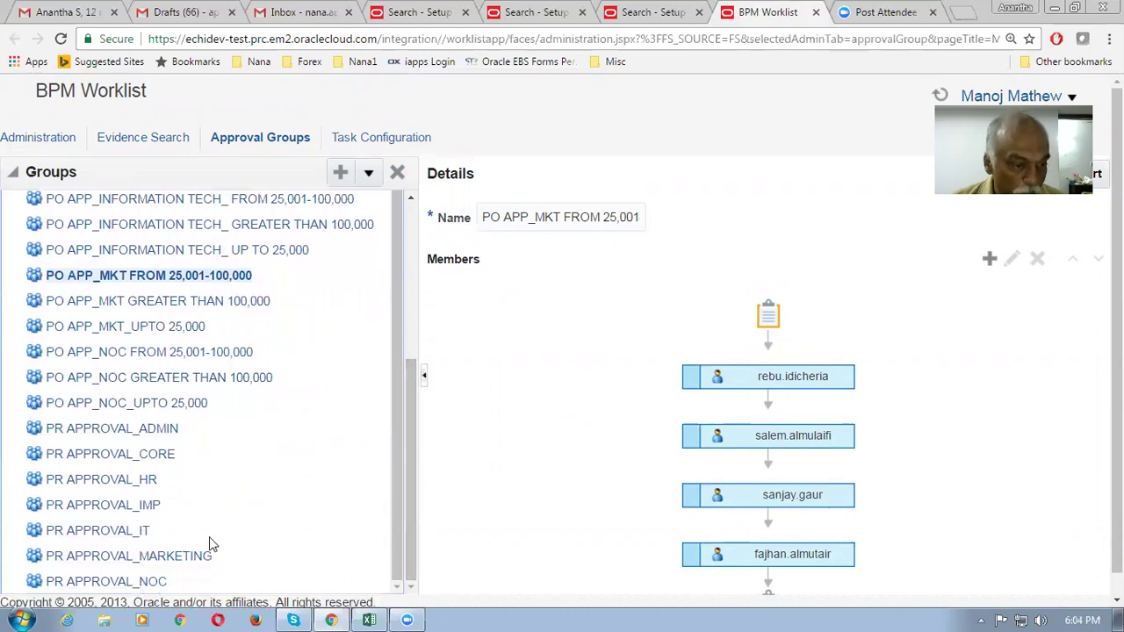
left_click(132, 557)
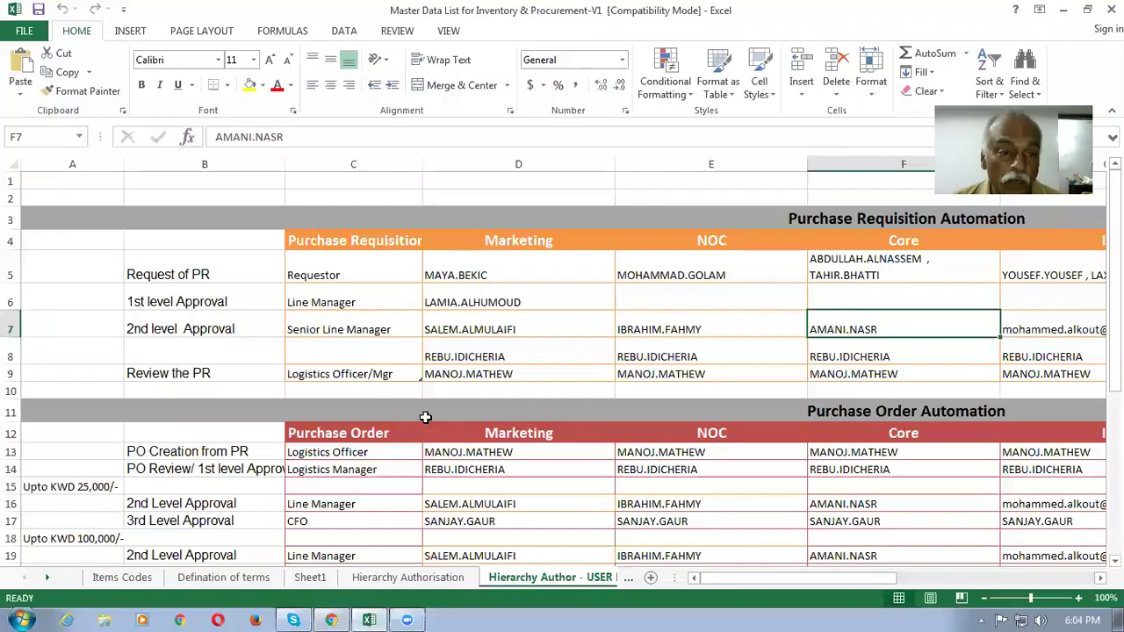
left_click(331, 620)
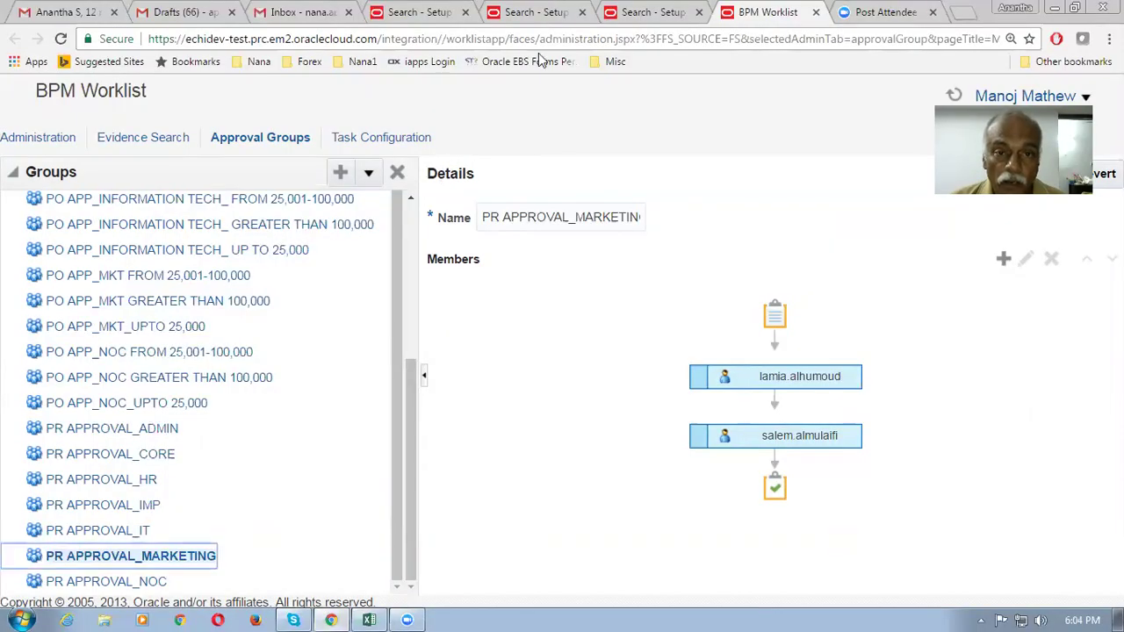
Return to the Header Hierarchy approval rules and review the approval group used by the APPROVAL FOR MARKETING rule's action.
left_click(534, 13)
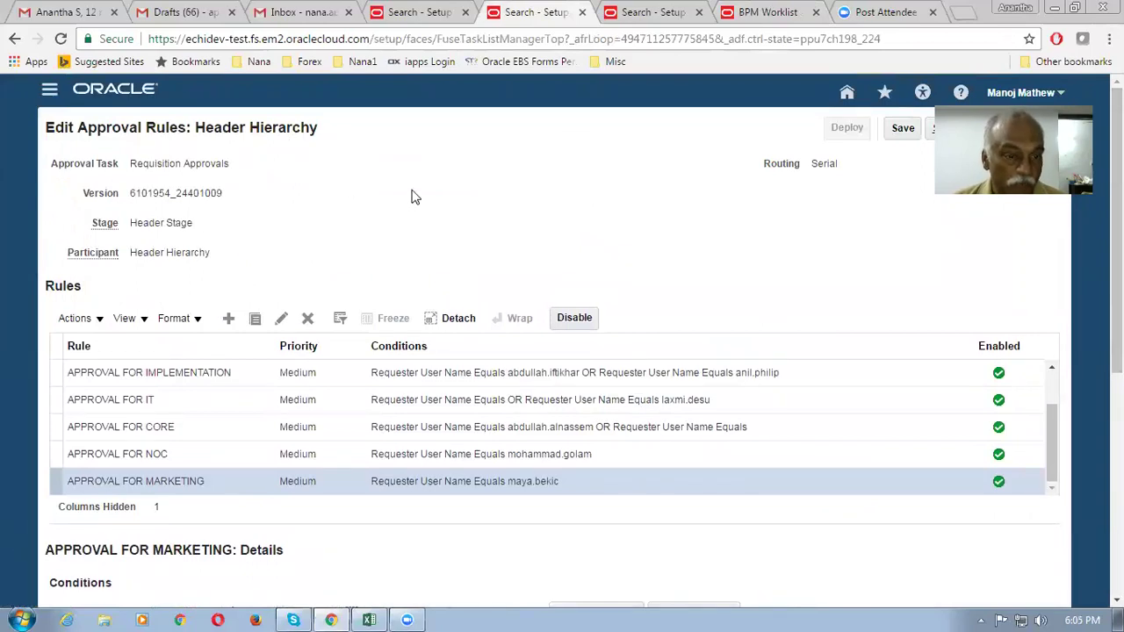
scroll(351, 580, "down", 3)
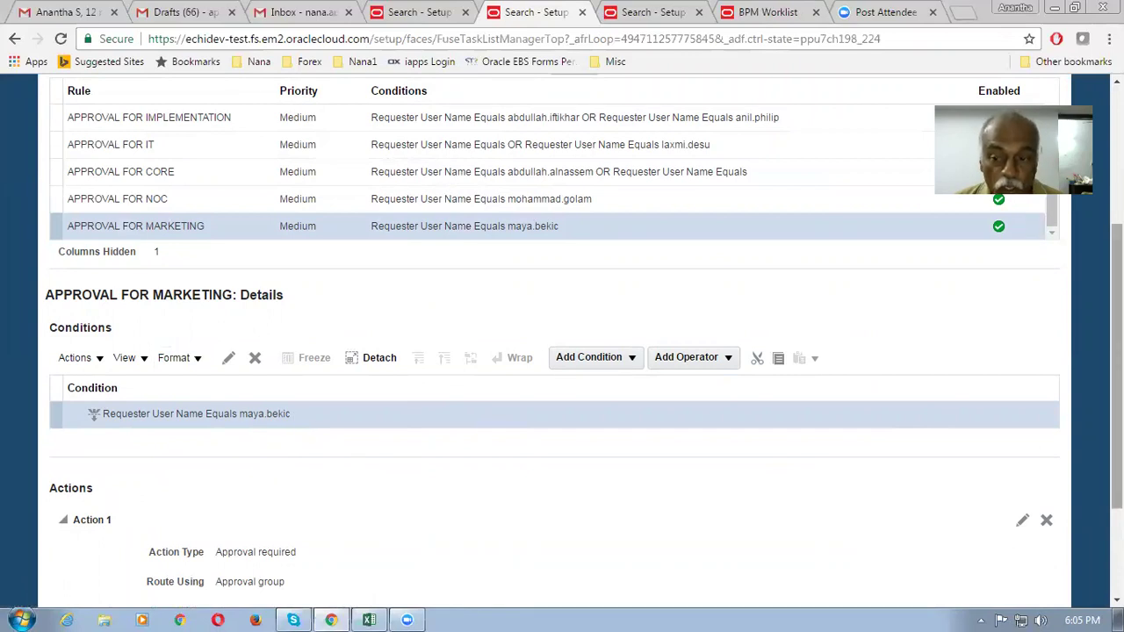
scroll(1097, 440, "down", 2)
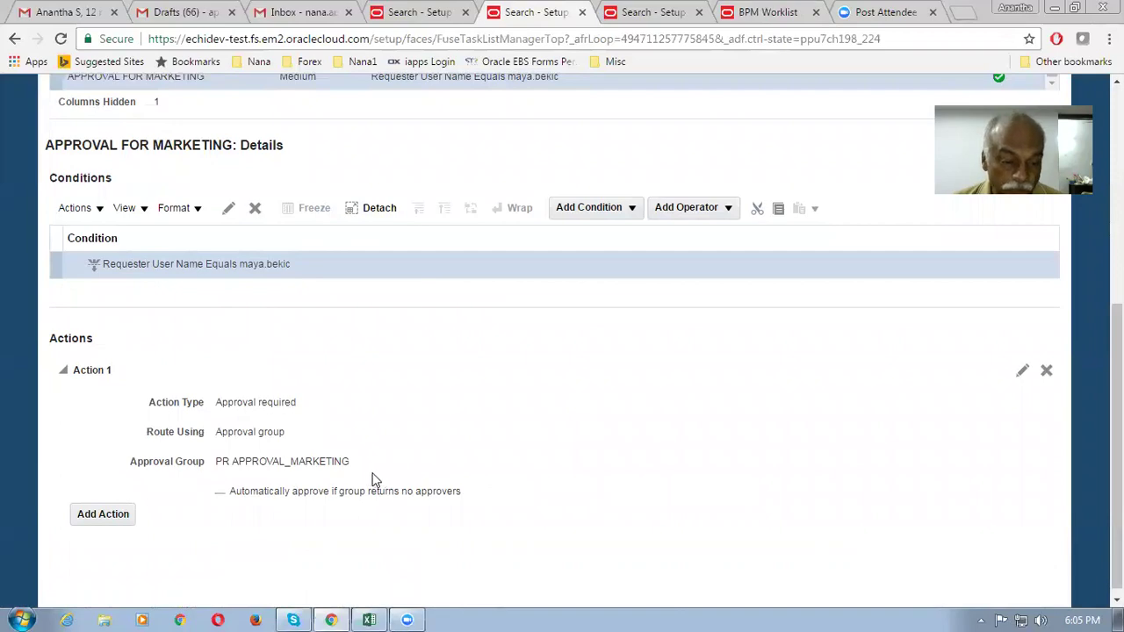
Switch to the Excel workbook and check Marketing's first- and second-level requisition approvers in D6 and D7.
left_click(369, 620)
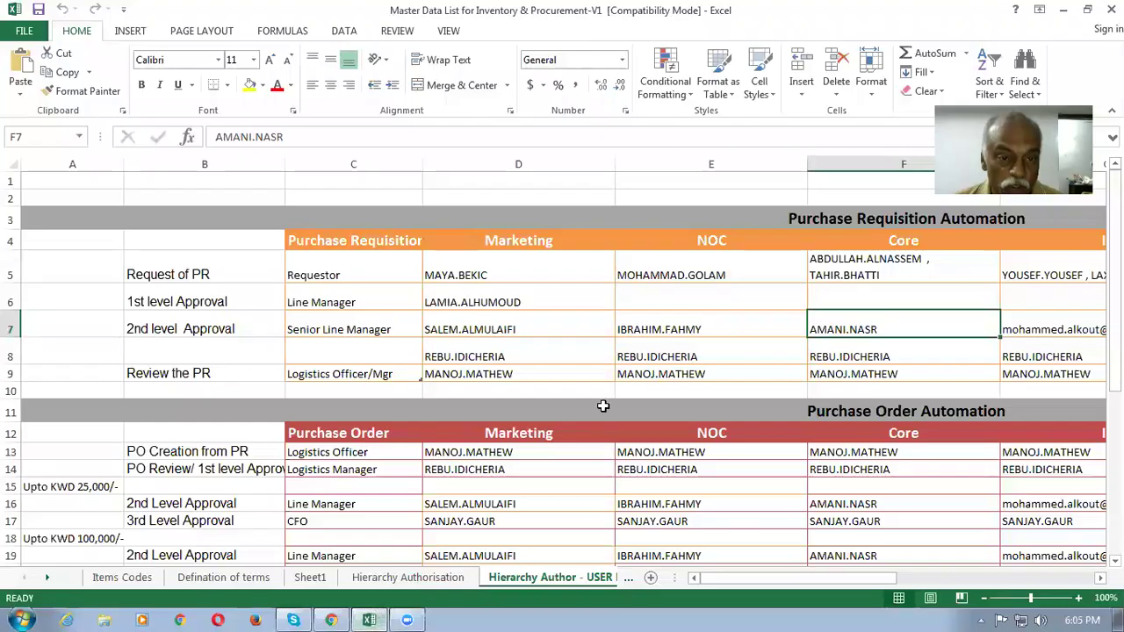
left_click(470, 302)
left_click(471, 328)
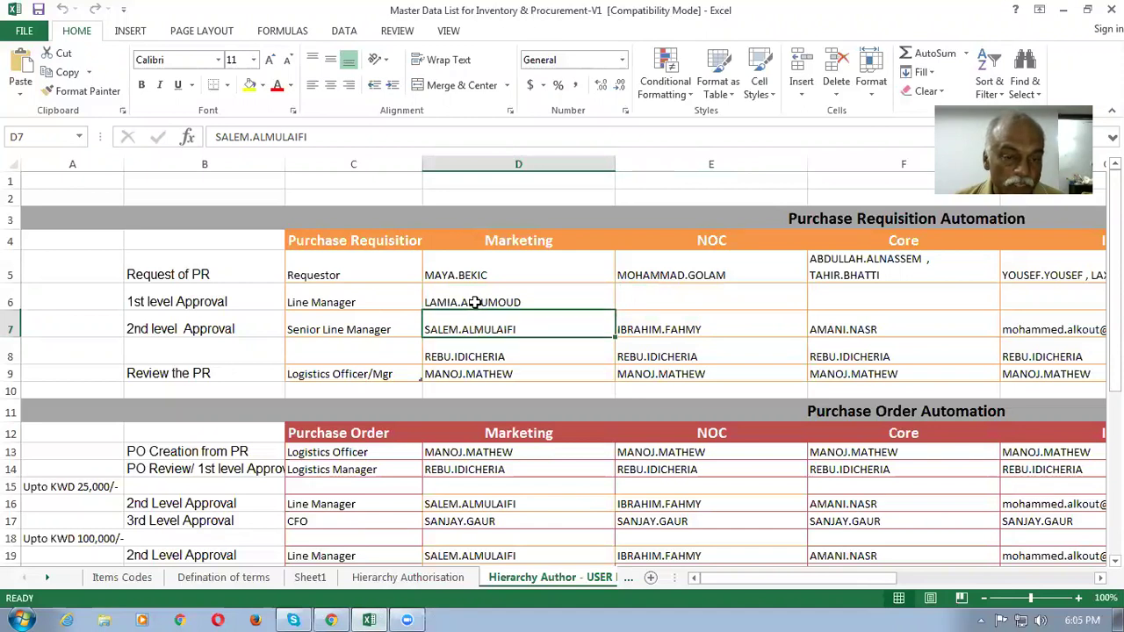
left_click(474, 302)
left_click(474, 330)
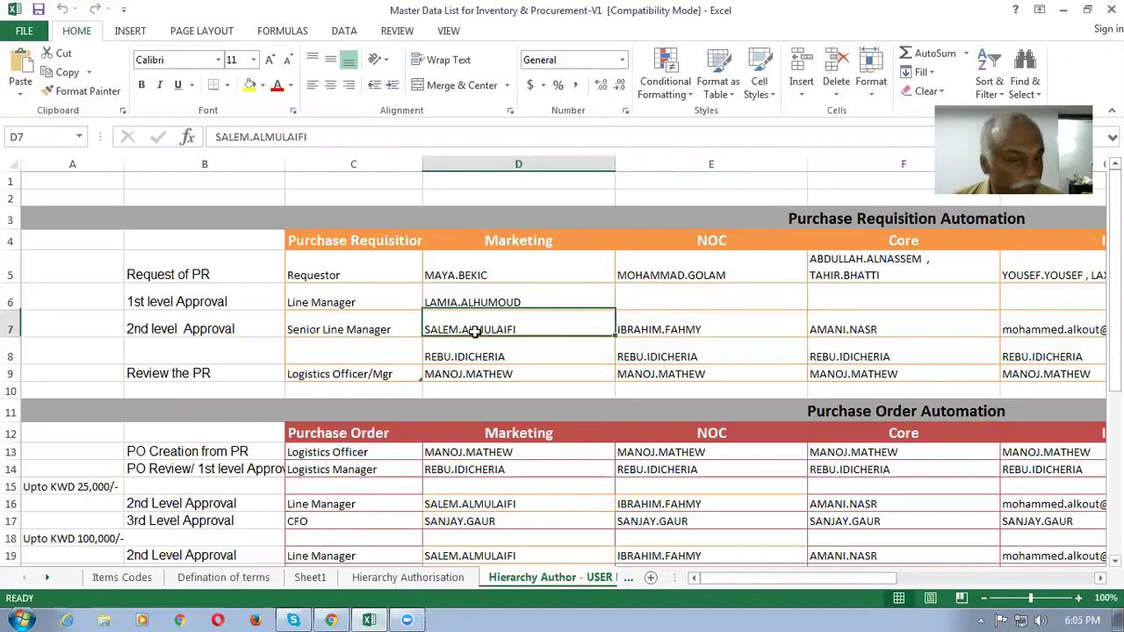
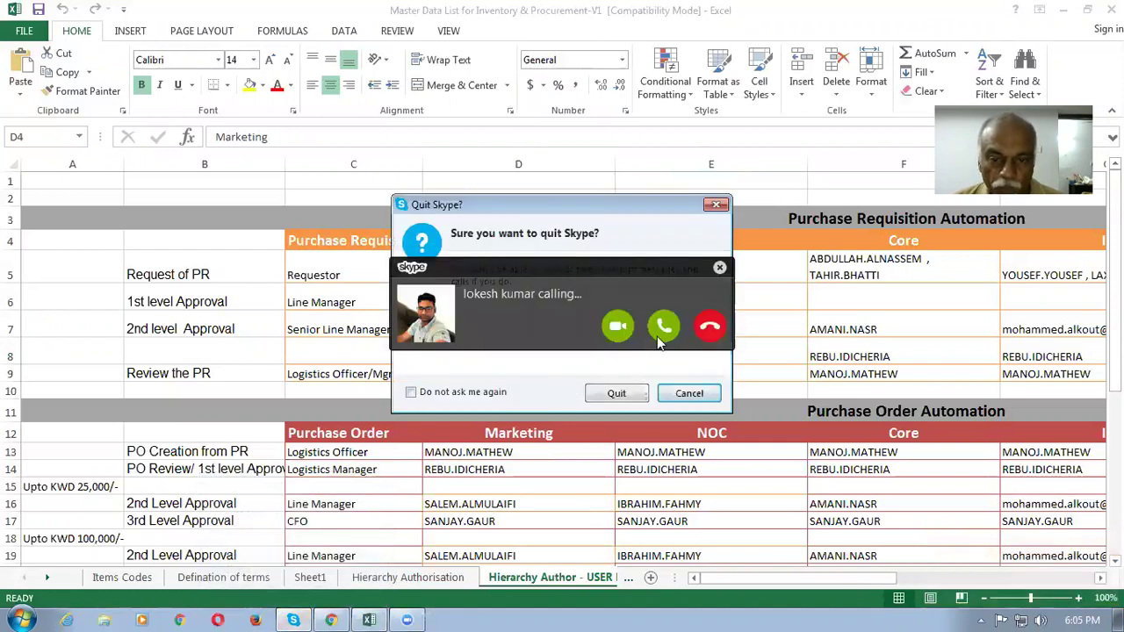
Confirm quitting Skype.
left_click(591, 397)
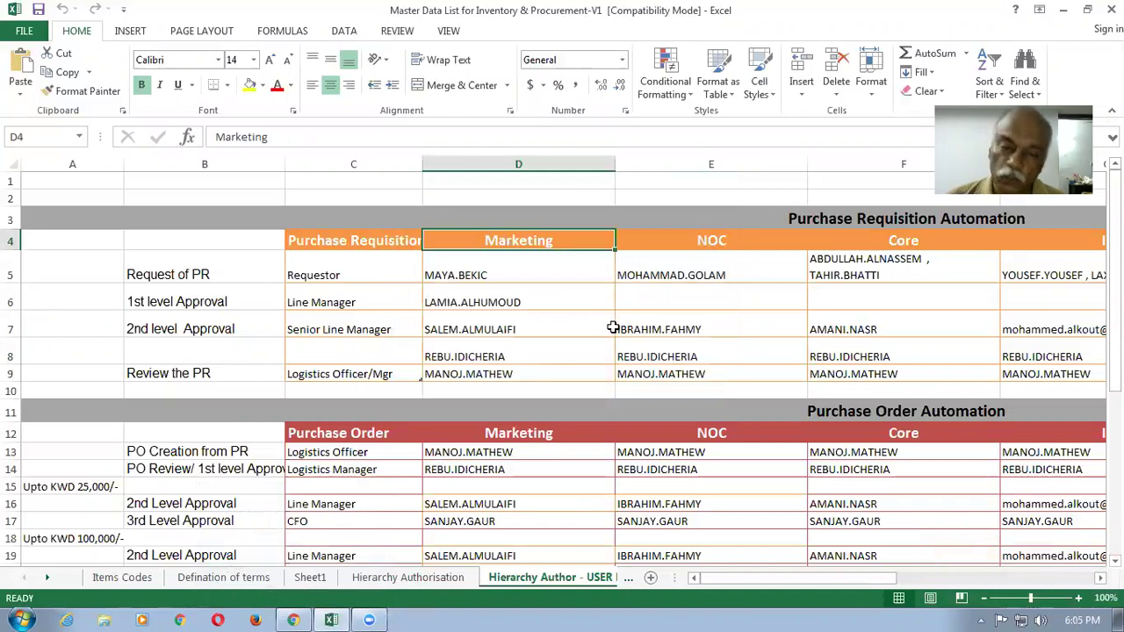
Examine the Core department's requestors in F5 and its second-level approver in F7 of the purchase requisition table.
left_click(878, 244)
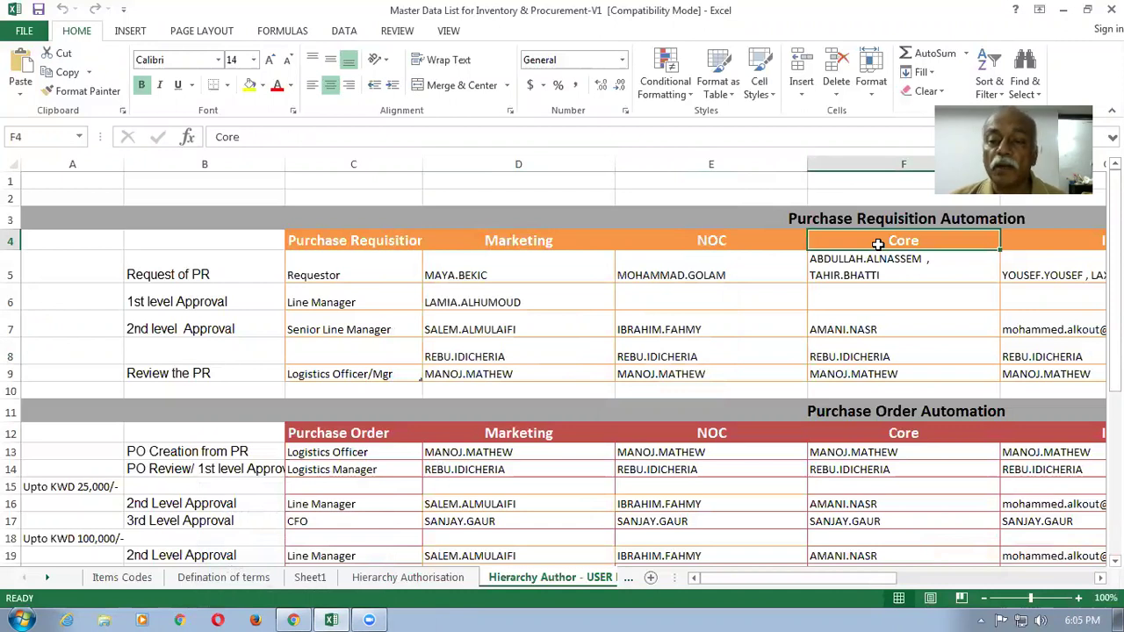
left_click(886, 265)
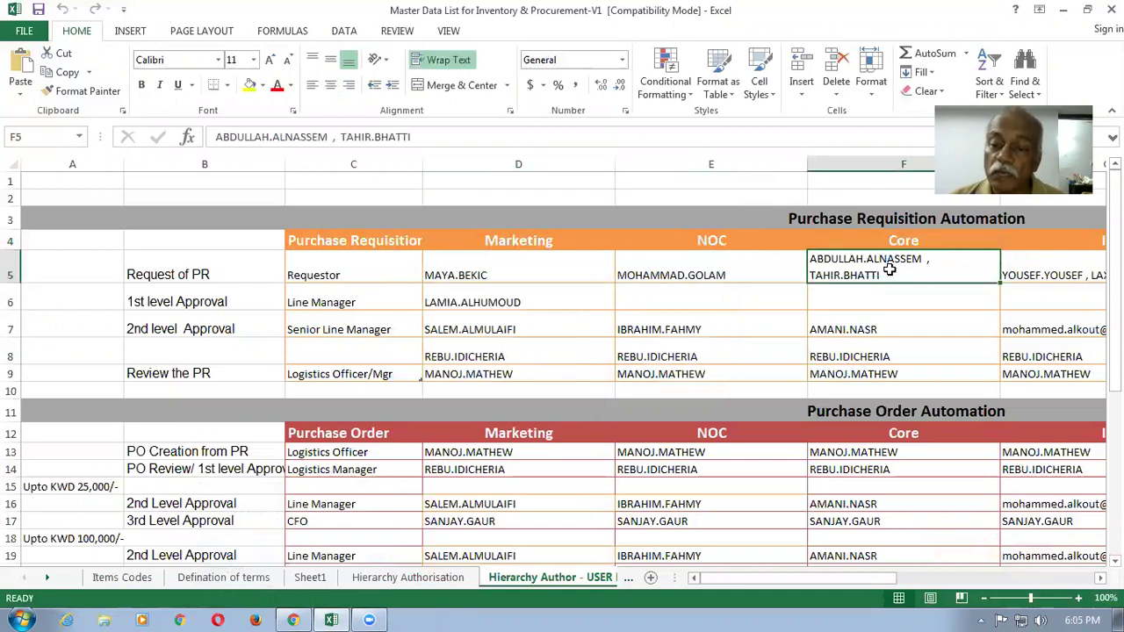
left_click(921, 330)
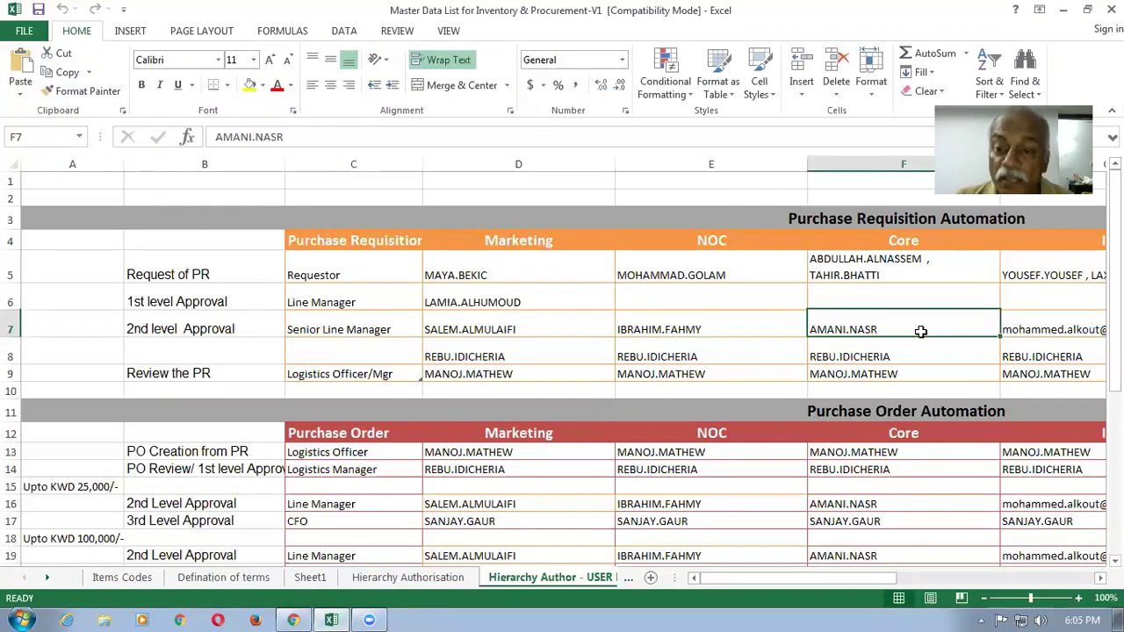
left_click(896, 268)
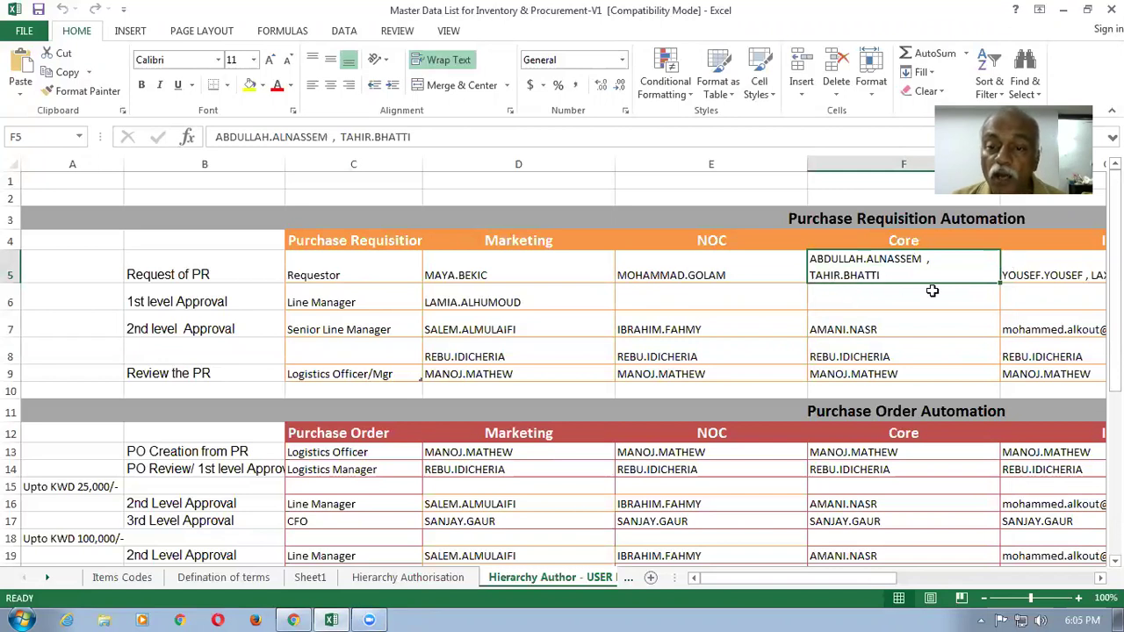
Switch to the Header Hierarchy rules in Chrome and select the APPROVAL FOR CORE rule to show its conditions and action.
left_click(295, 617)
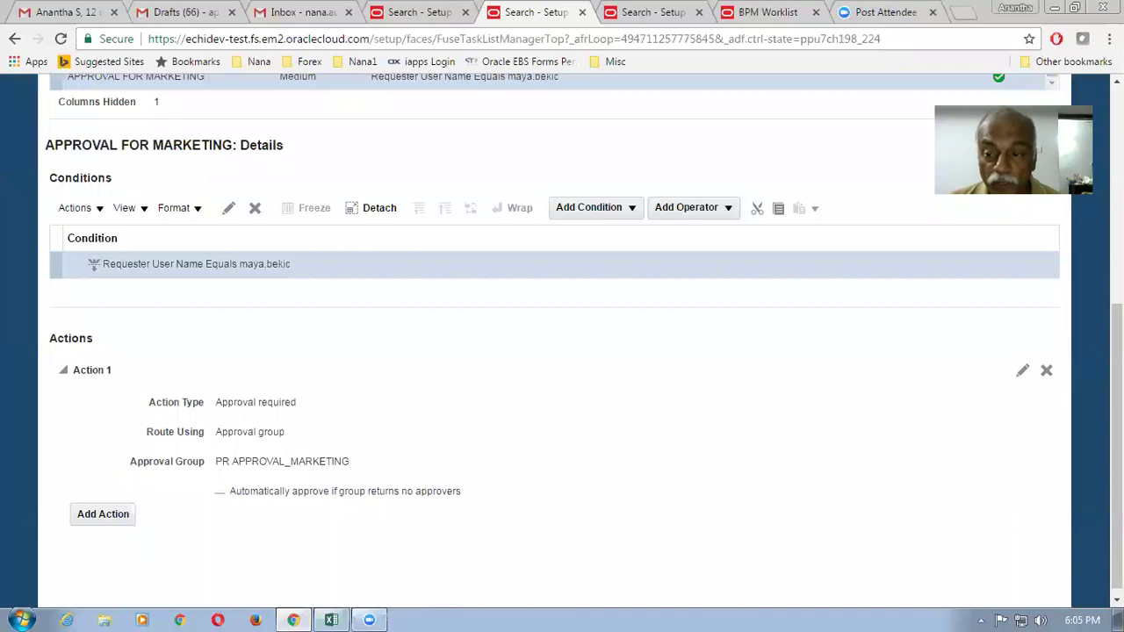
scroll(562, 351, "up", 3)
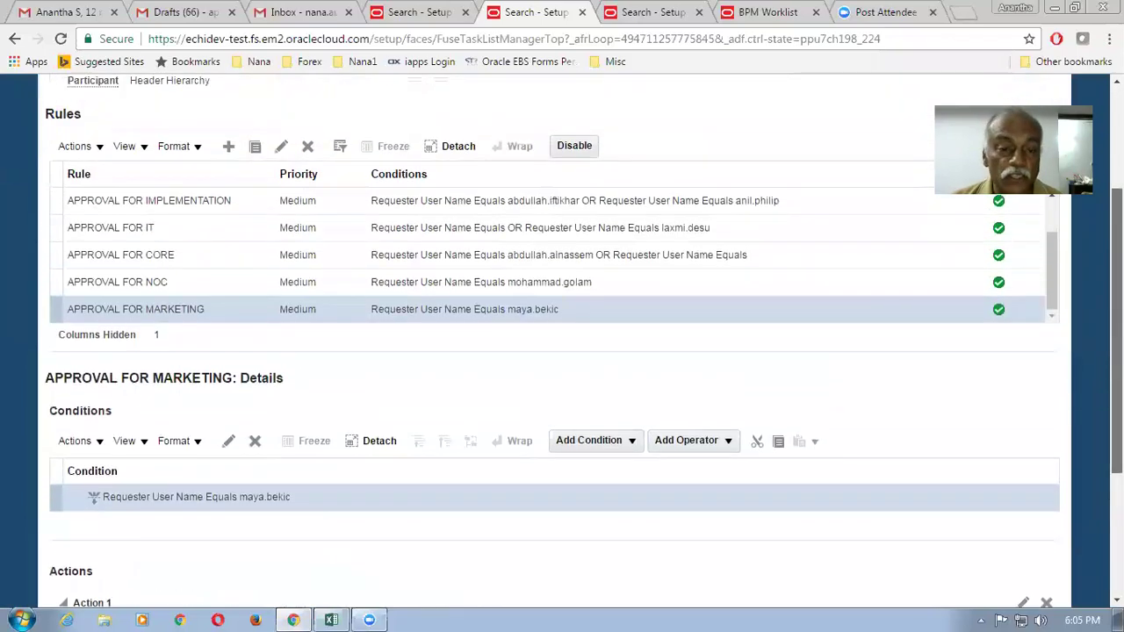
scroll(562, 351, "up", 1)
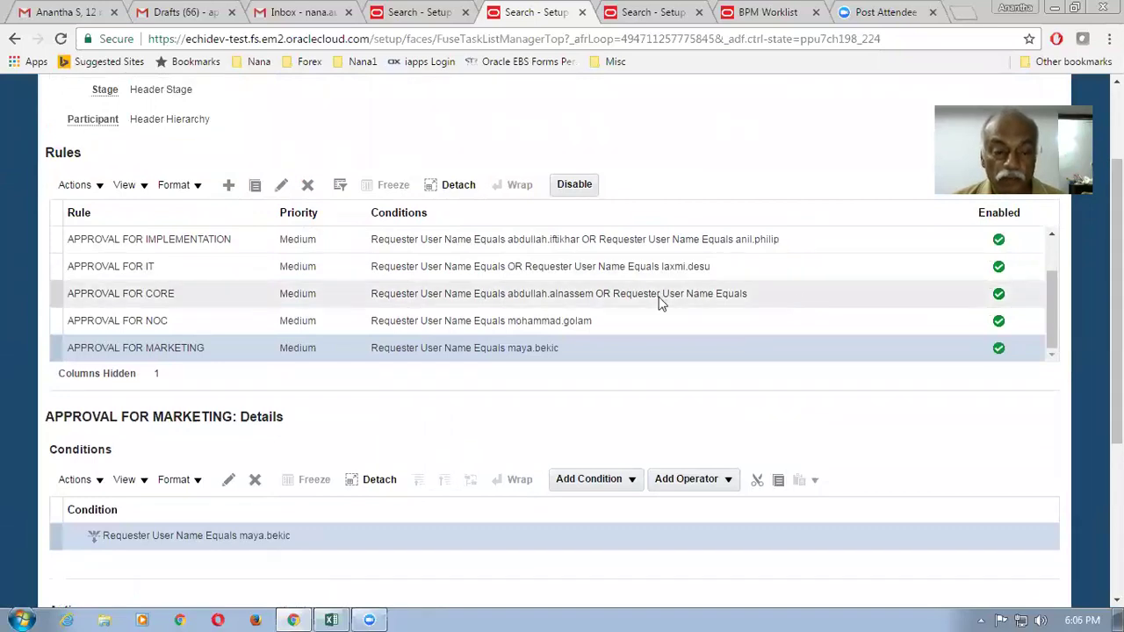
left_click(531, 303)
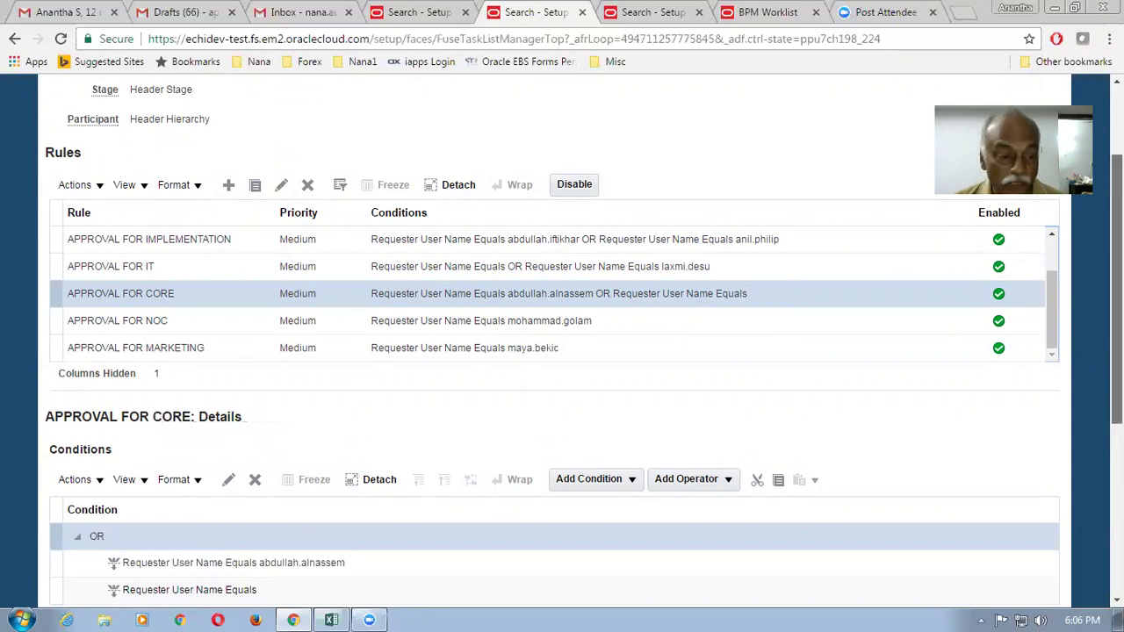
scroll(349, 321, "down", 3)
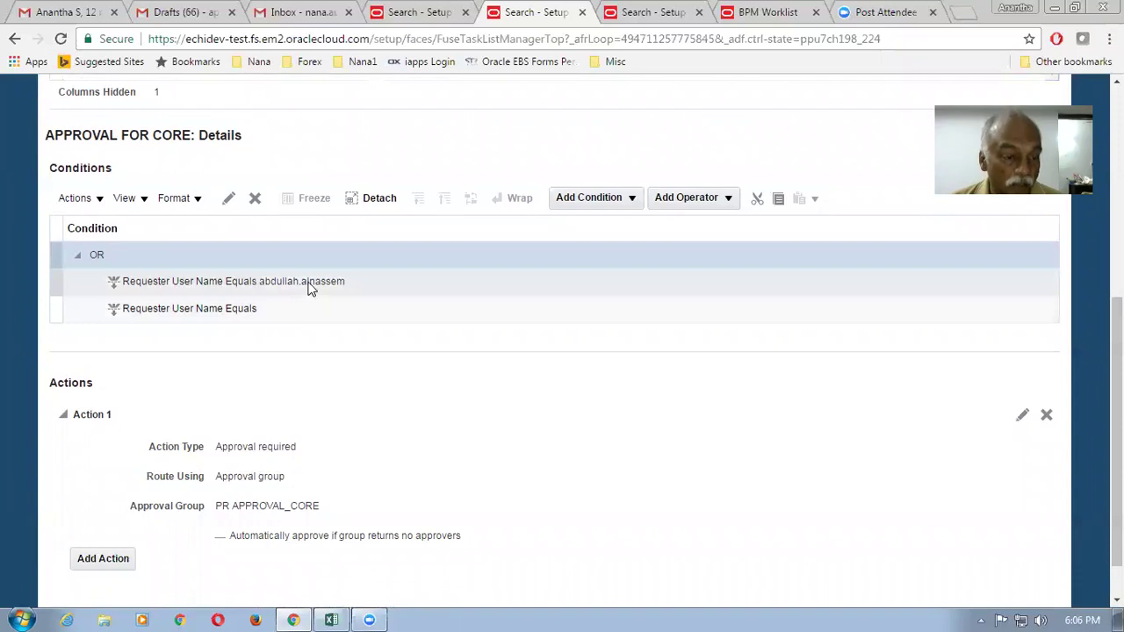
Examine the two requester conditions under the OR operator and highlight the PR APPROVAL_CORE approval group in Action 1.
left_click(239, 317)
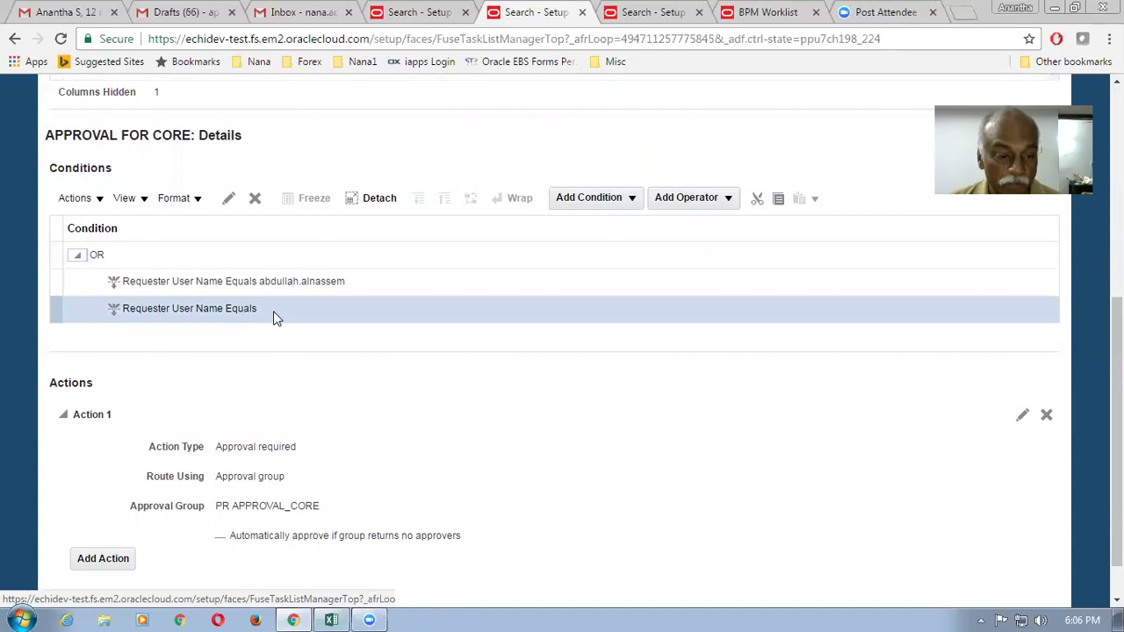
left_click(273, 287)
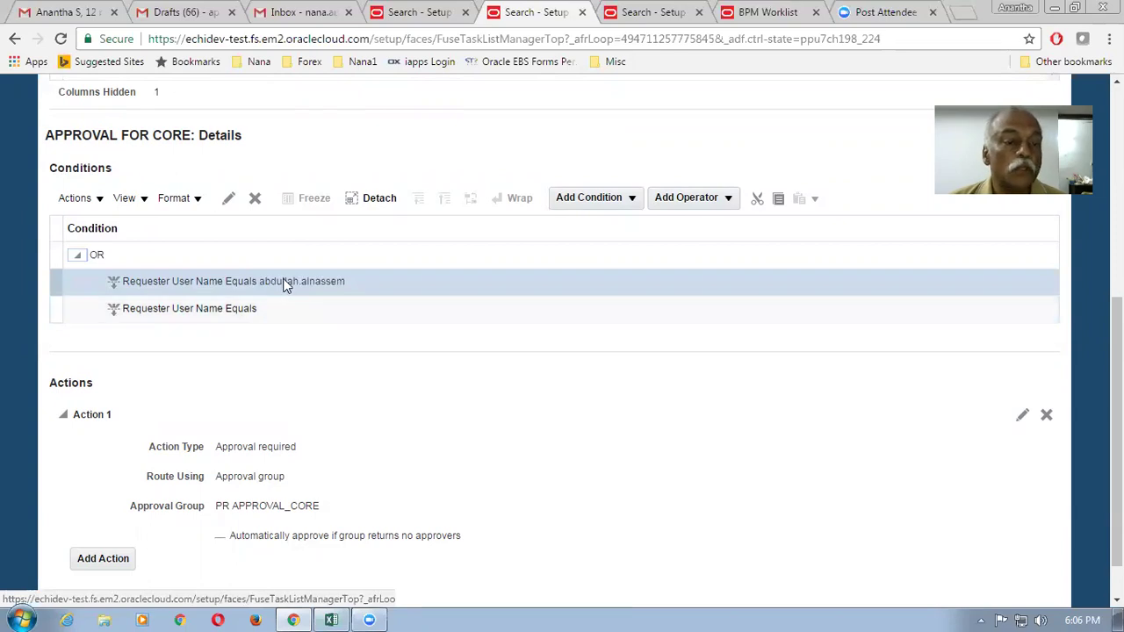
left_click(275, 308)
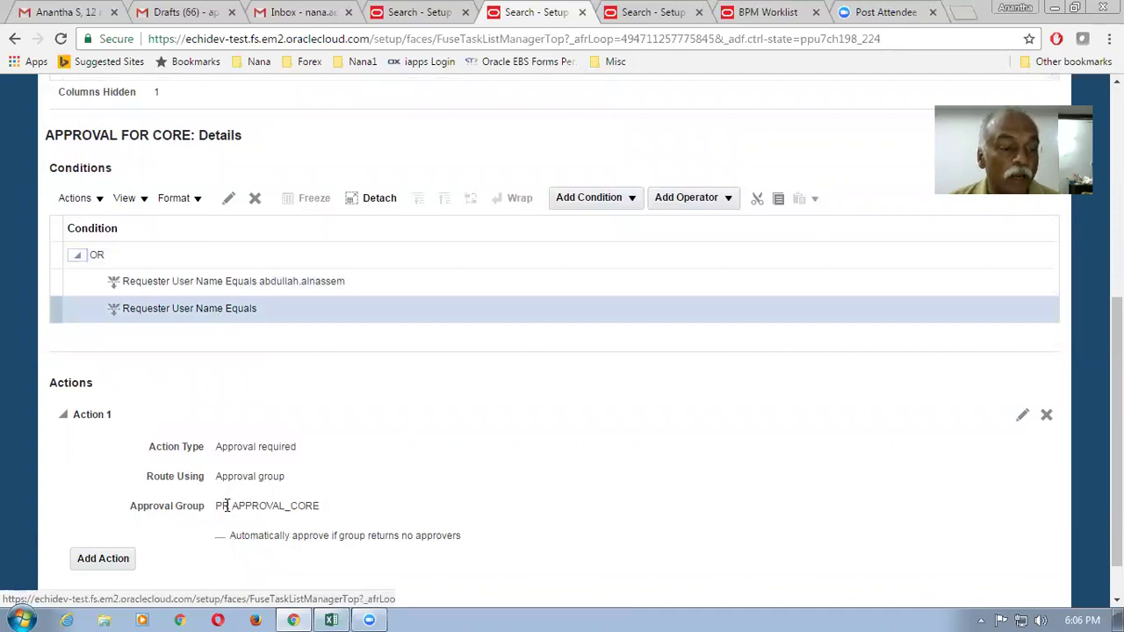
left_click_drag(226, 506, 327, 506)
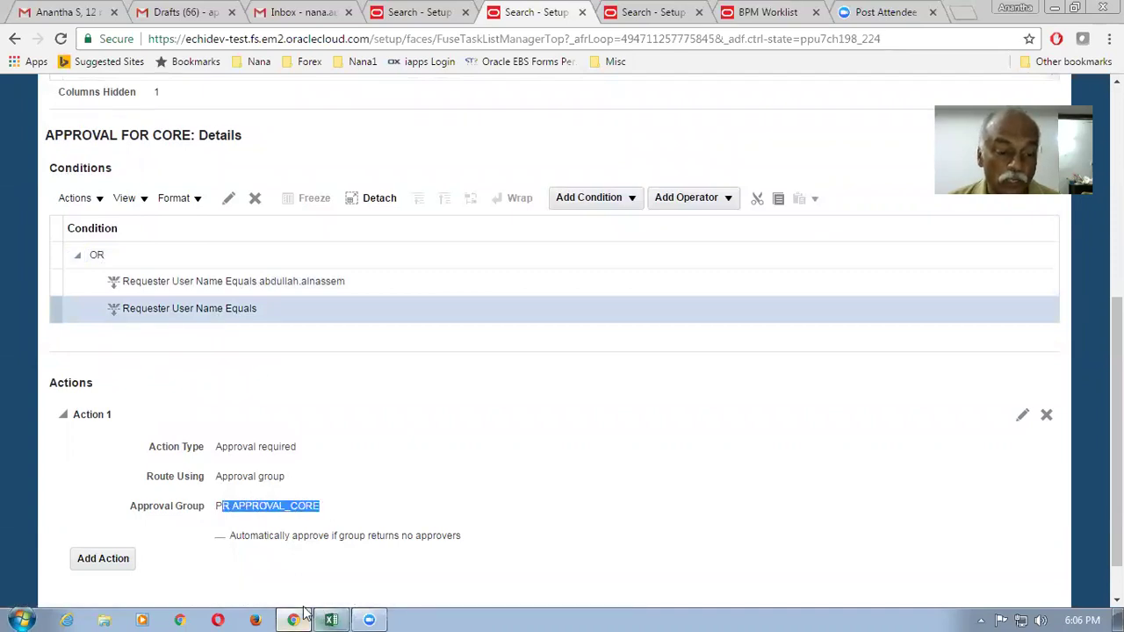
Go to the BPM Worklist approval groups and display the members of the PR APPROVAL_CORE group.
key("alt+Tab")
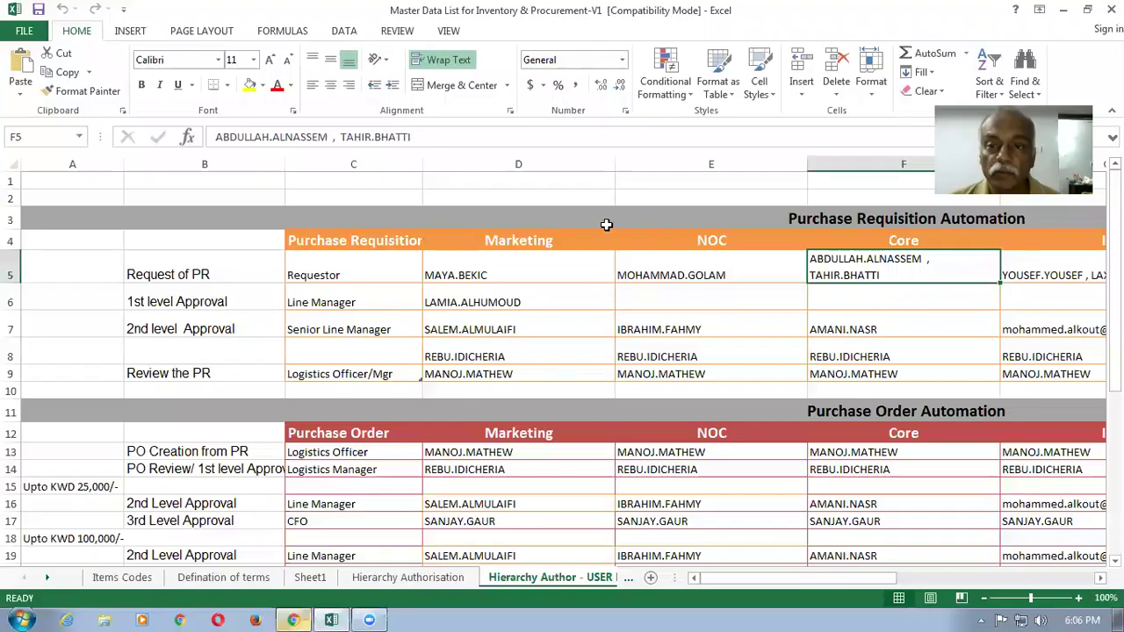
left_click(293, 620)
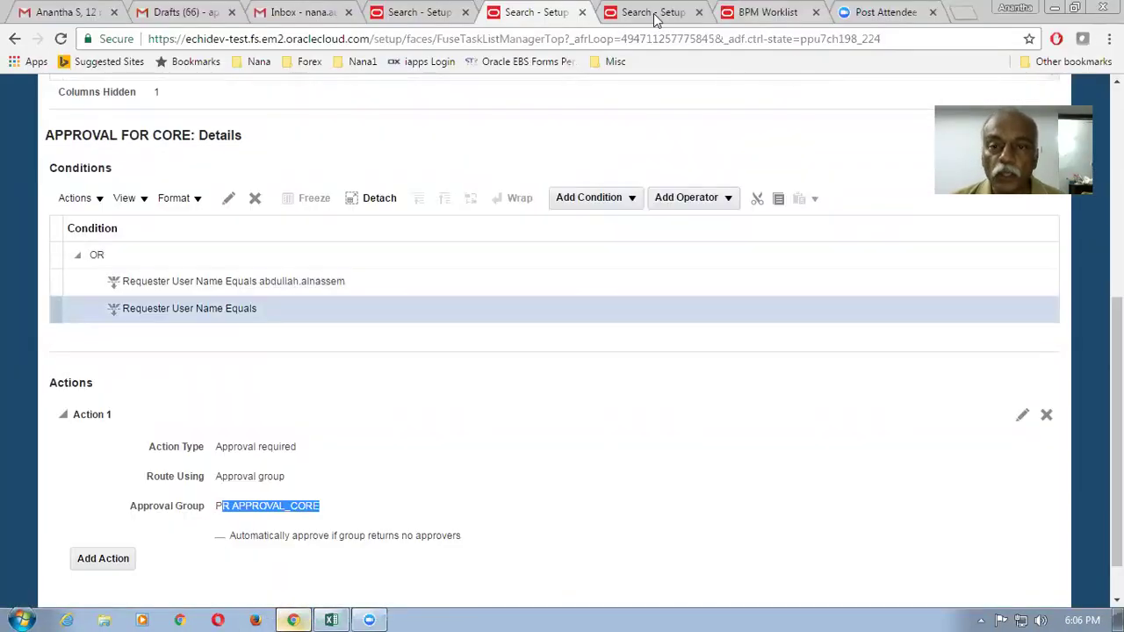
left_click(751, 12)
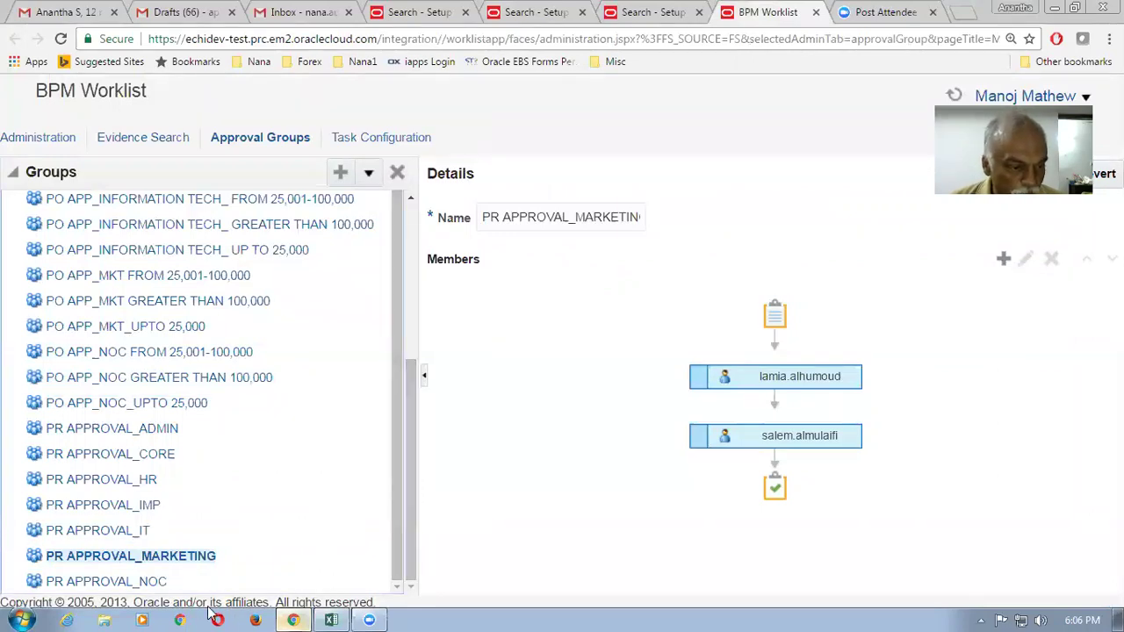
left_click(117, 461)
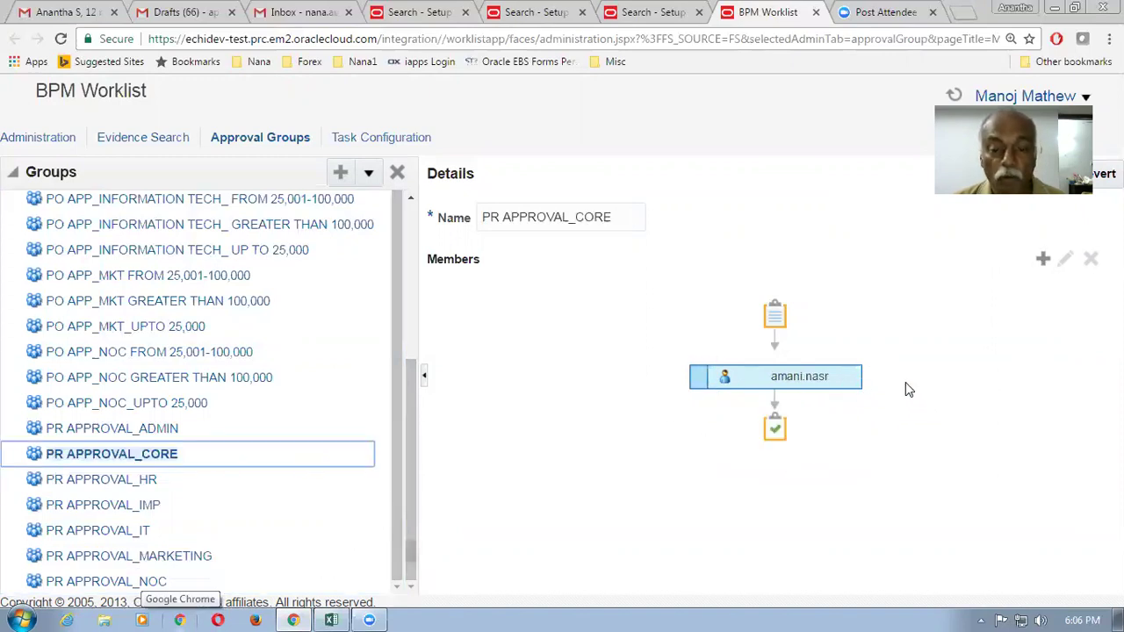
Switch to the Excel workbook and compare Core's second-level approver in F7 with Marketing's approvers in D6 and D7.
left_click(331, 620)
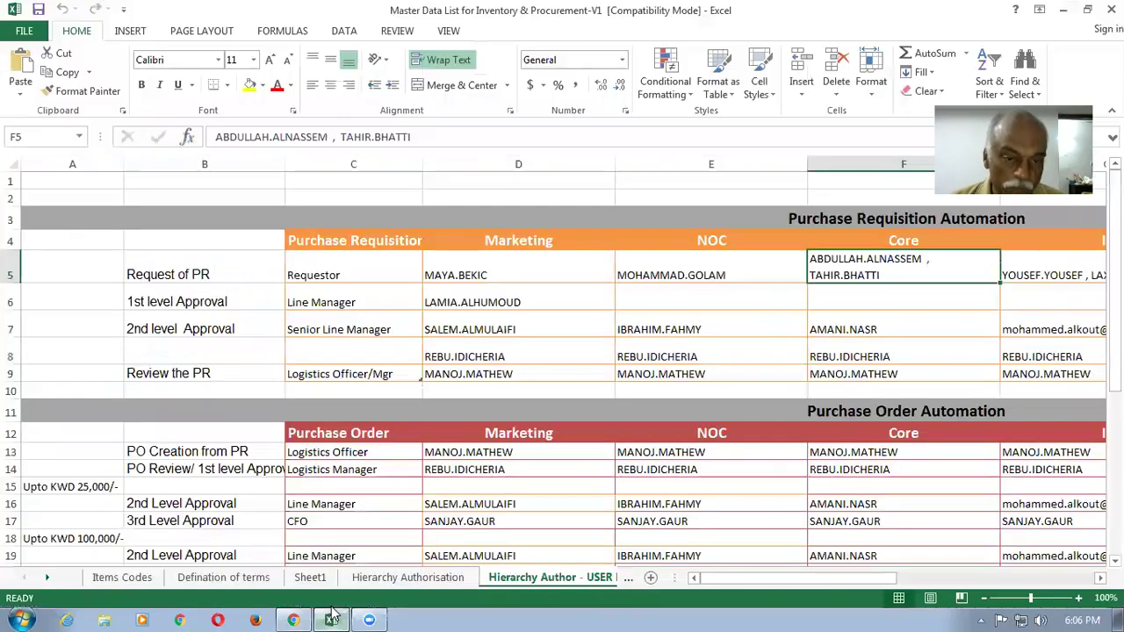
left_click(894, 330)
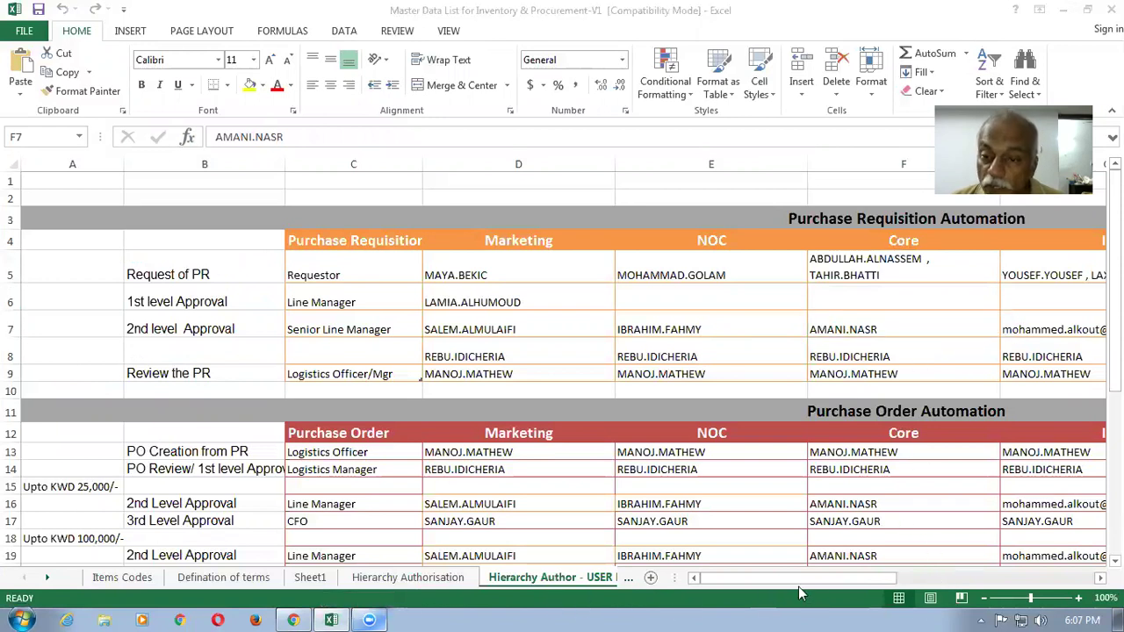
left_click_drag(821, 583, 872, 583)
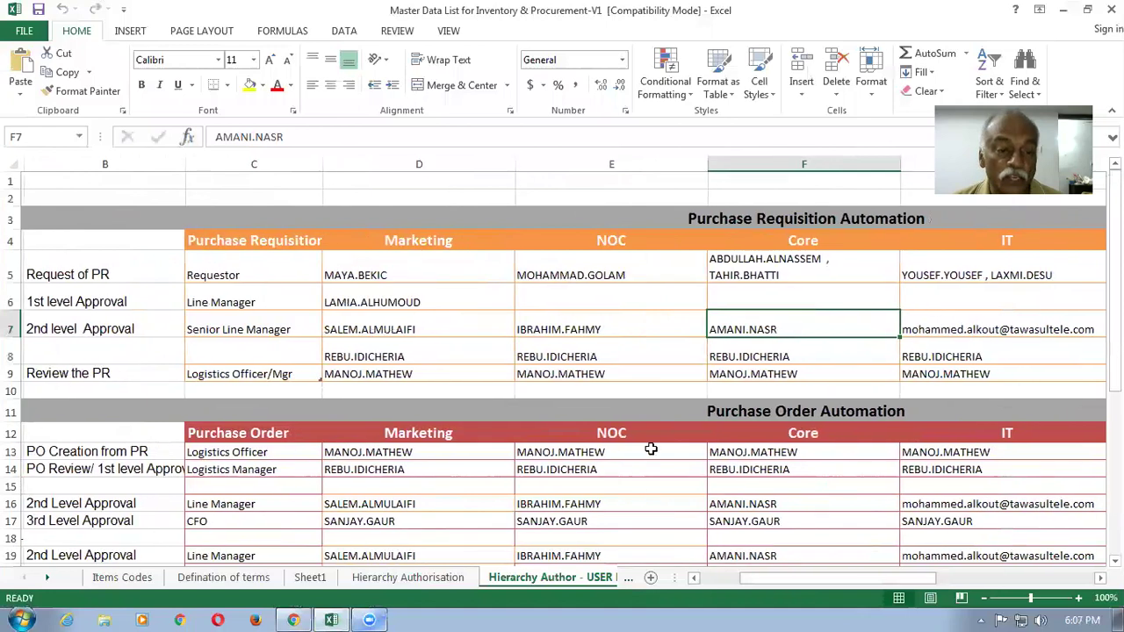
left_click(416, 304)
left_click(420, 331)
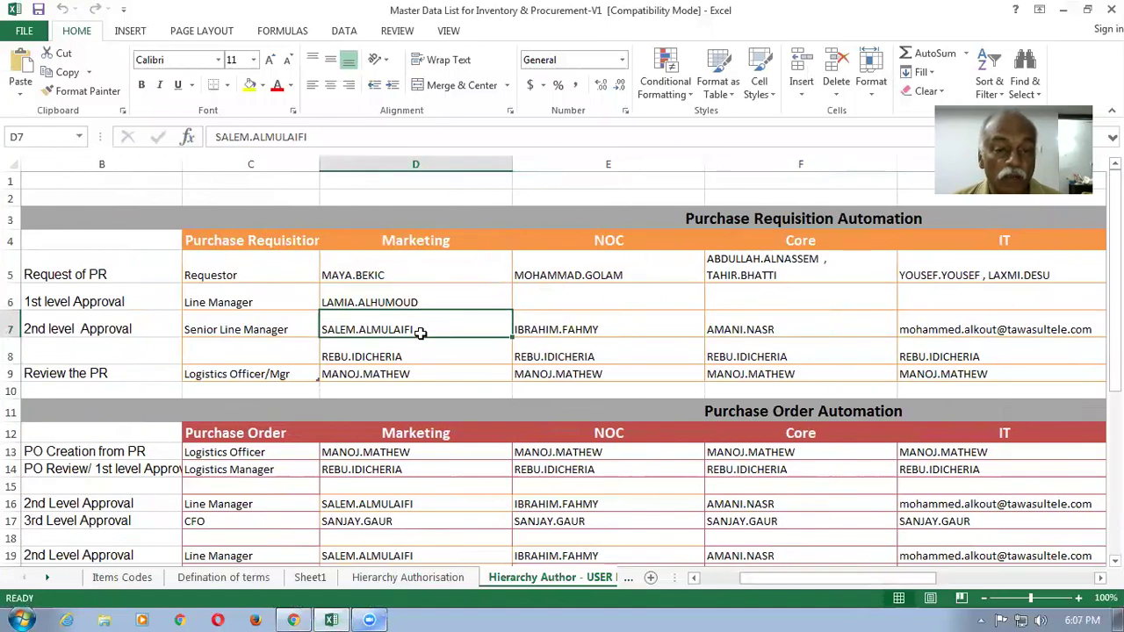
left_click(754, 327)
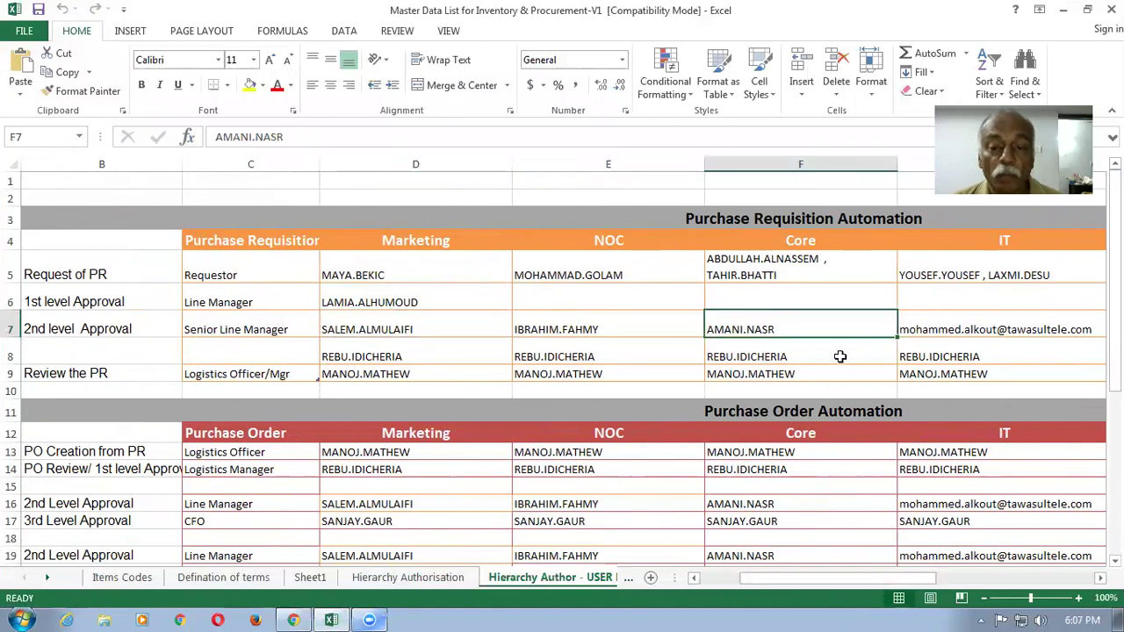
Examine the Review the PR row from B9 and Marketing's two logistics reviewers in D8 and D9.
left_click_drag(910, 573, 866, 595)
left_click(226, 374)
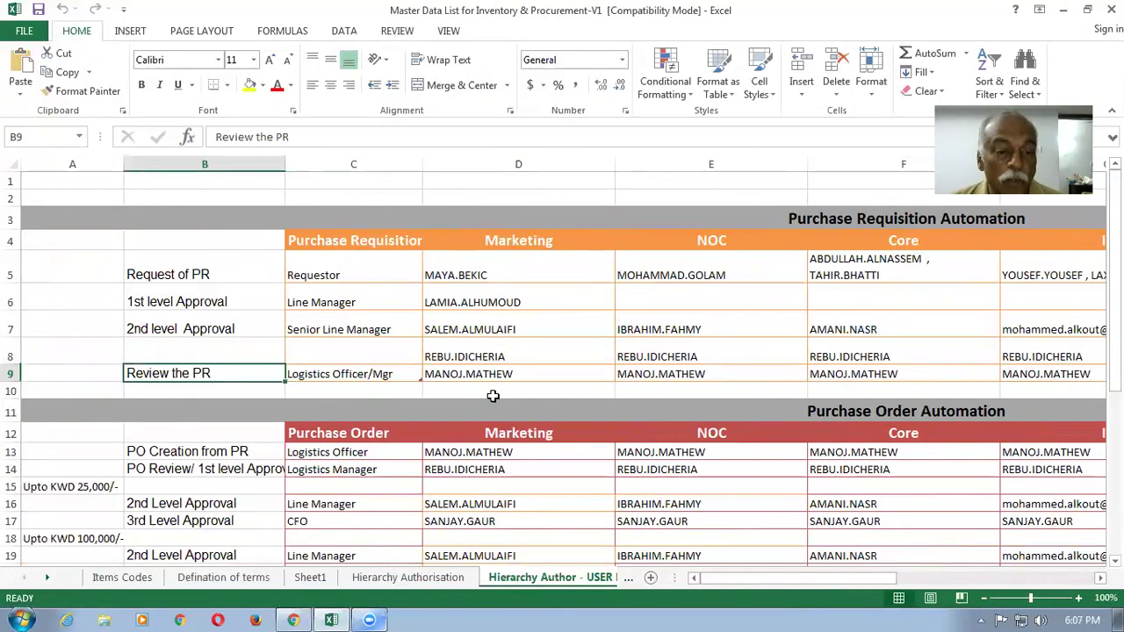
left_click(494, 356)
left_click(497, 379)
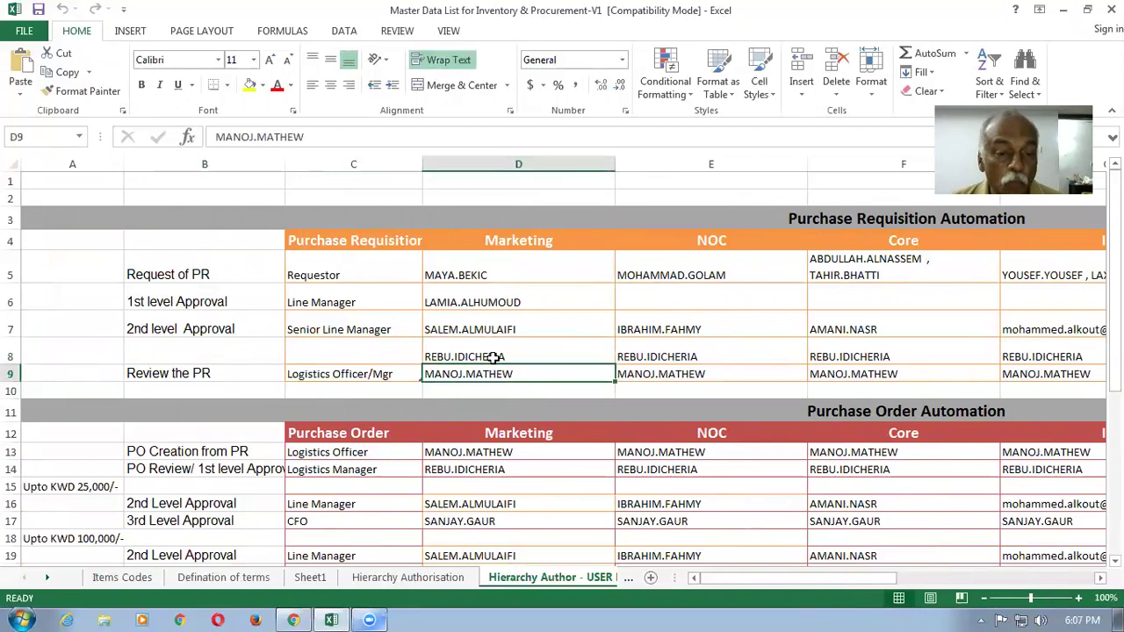
left_click(498, 358)
left_click(496, 376)
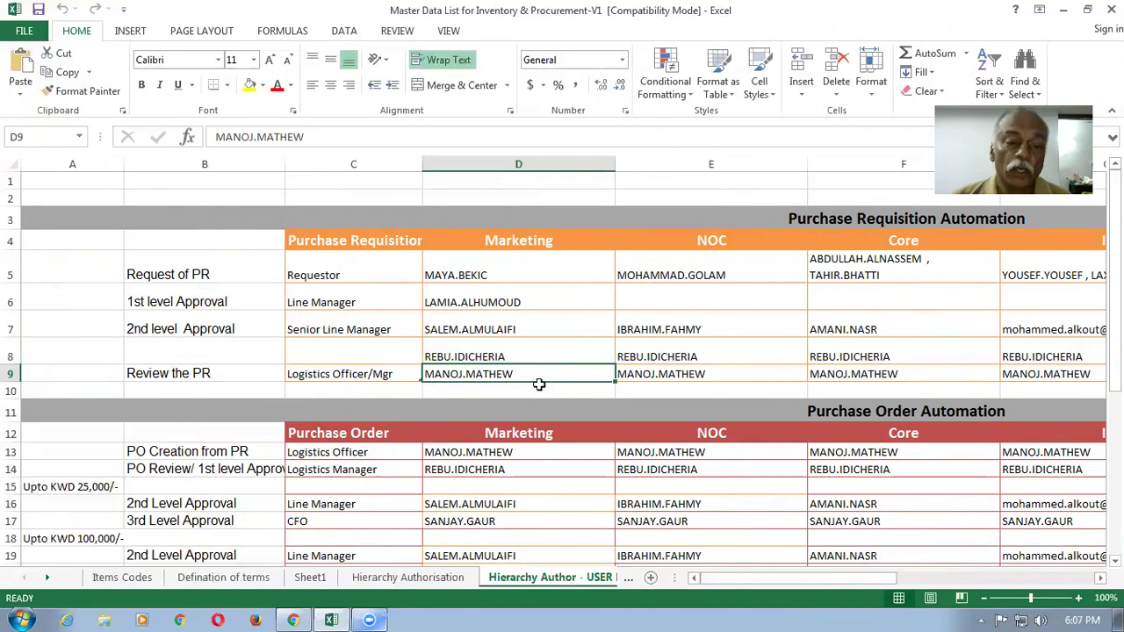
Trace Marketing's purchase requisition flow from the requester in D5 through the approvers to the reviewers in D8 and D9.
left_click(513, 273)
left_click(518, 302)
left_click(521, 328)
left_click(523, 357)
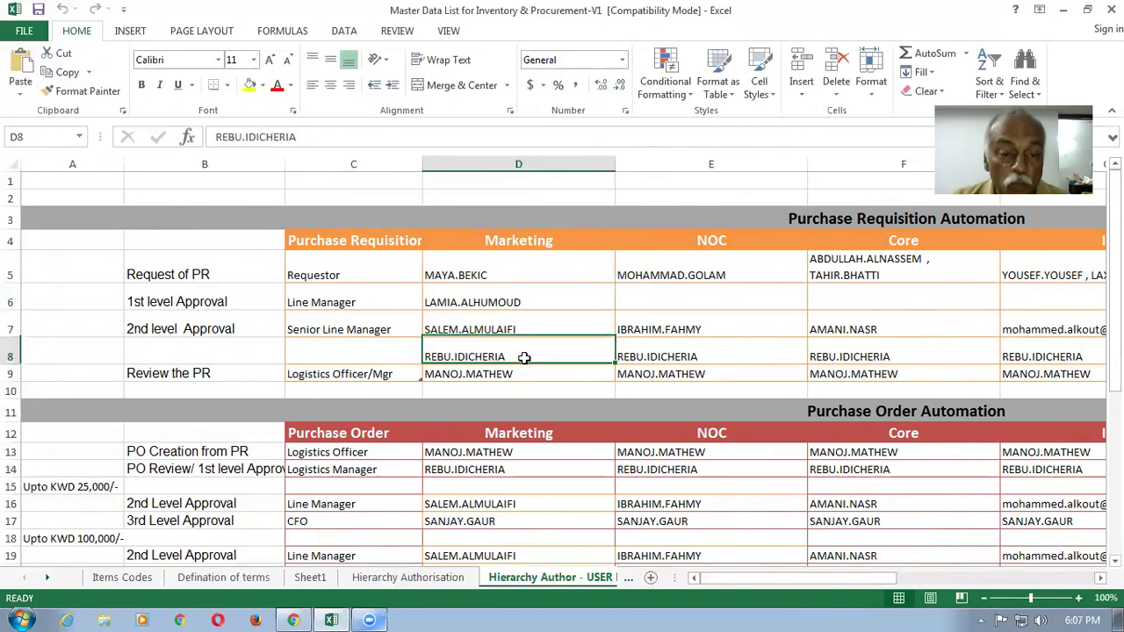
left_click(543, 380)
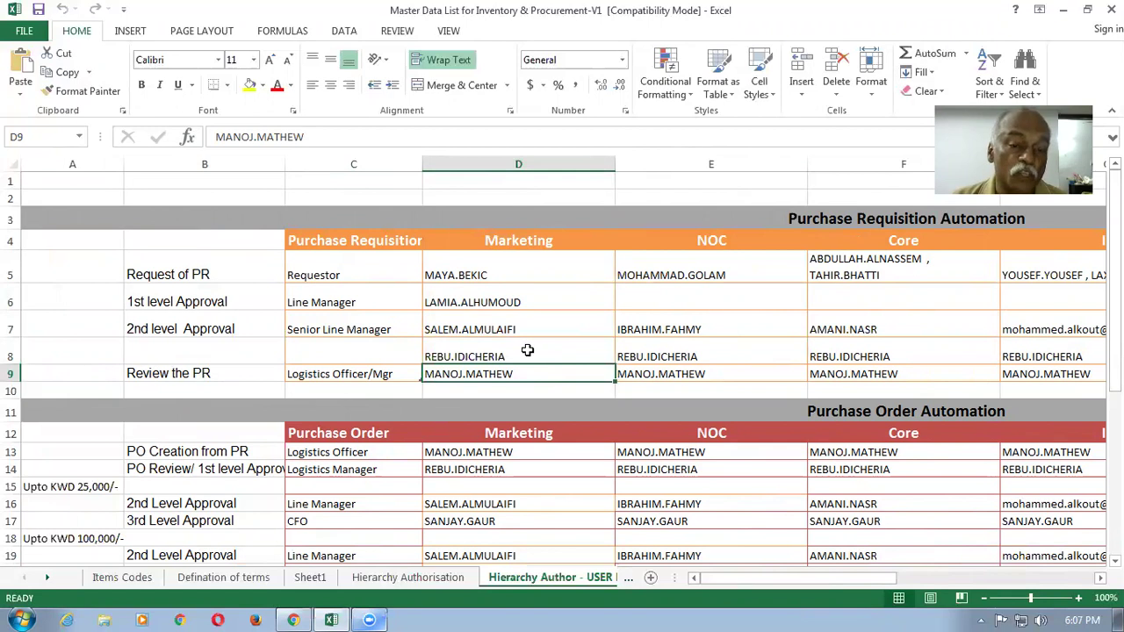
left_click(527, 353)
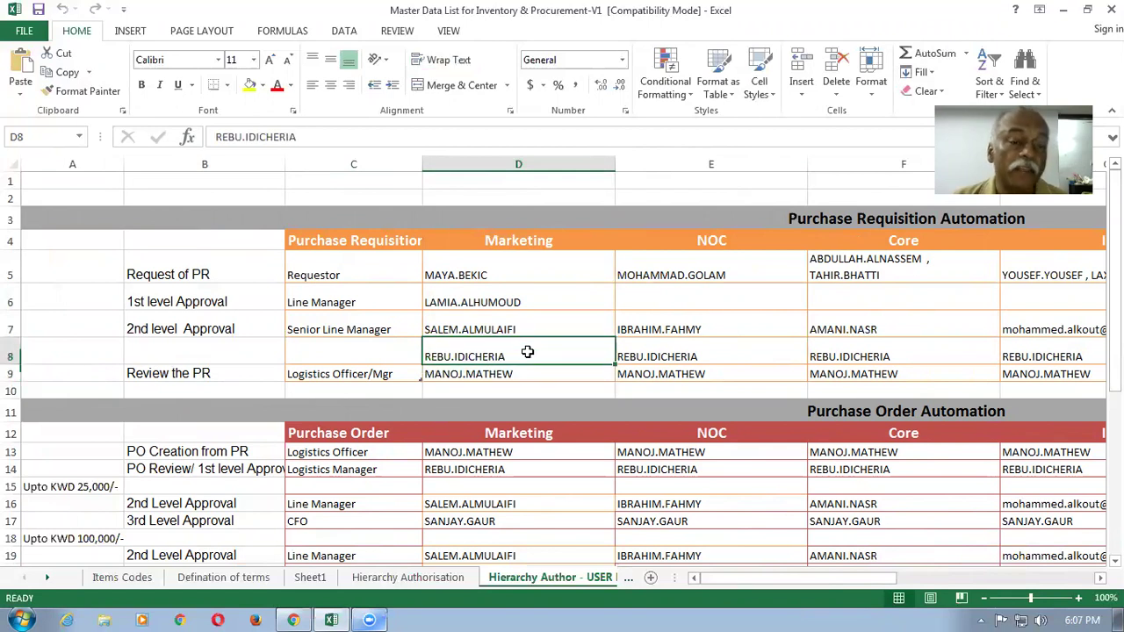
left_click(539, 378)
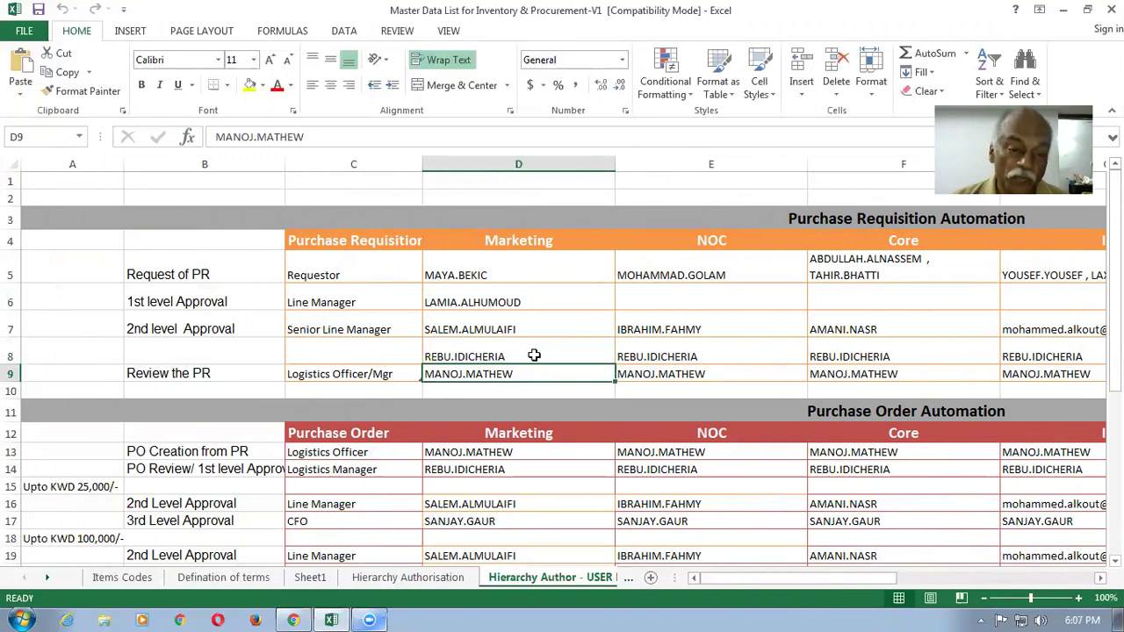
left_click(534, 355)
Retrace the Marketing column from D5 through D6 and D7 to the review stage in D8 and D9.
left_click(477, 267)
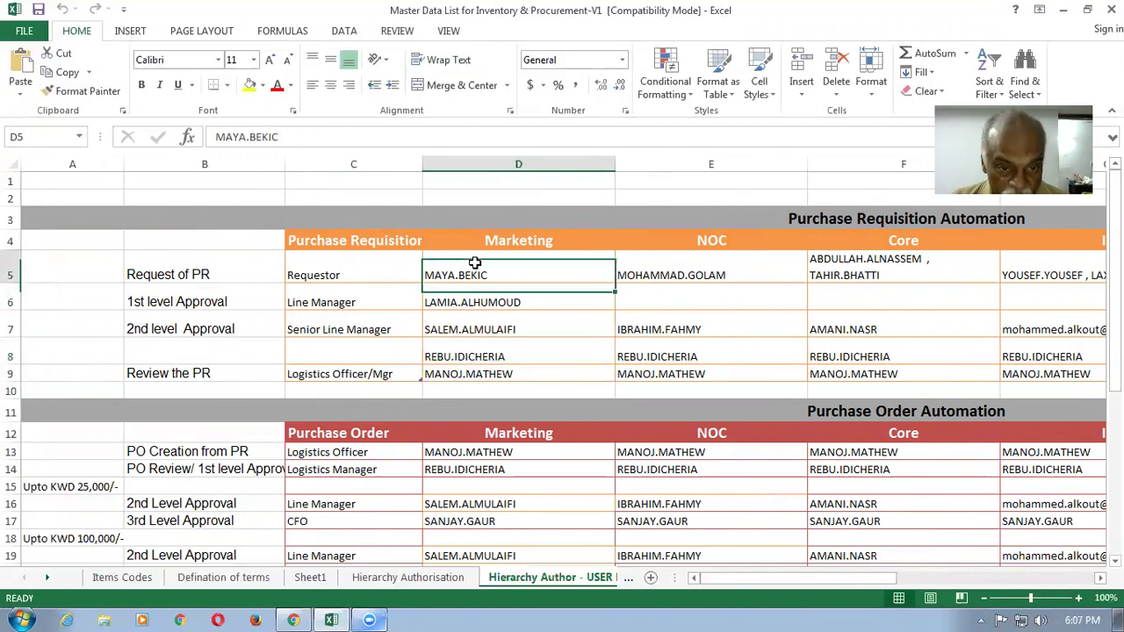
left_click(495, 304)
left_click(497, 328)
left_click(527, 358)
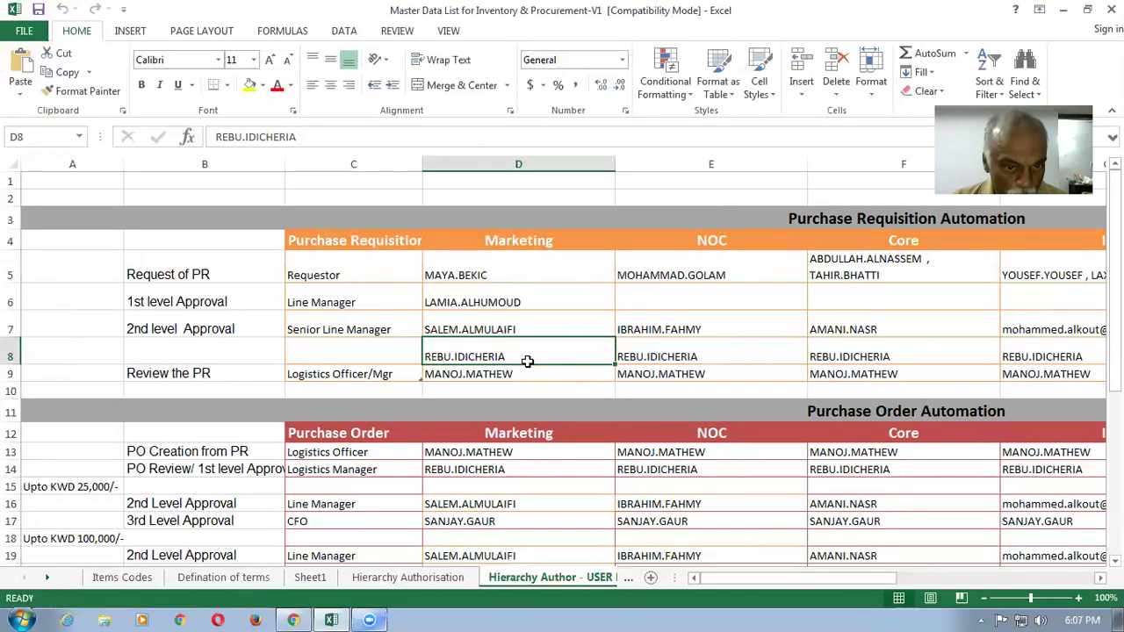
left_click(527, 373)
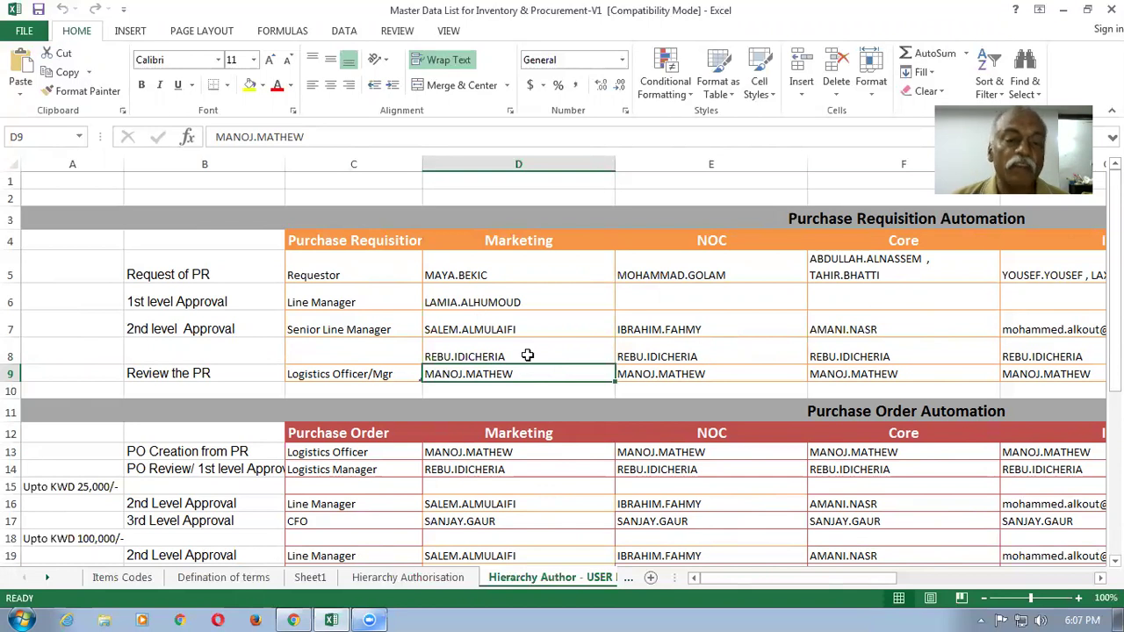
left_click(525, 355)
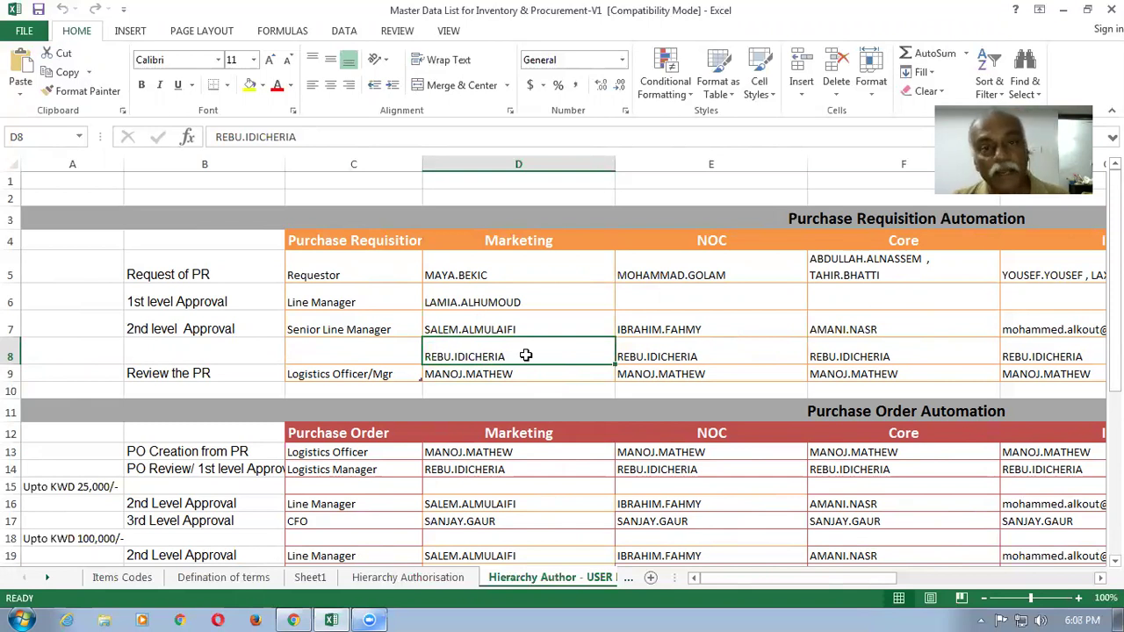
Compare the two parallel Marketing reviewers in cells D8 and D9.
left_click(523, 372)
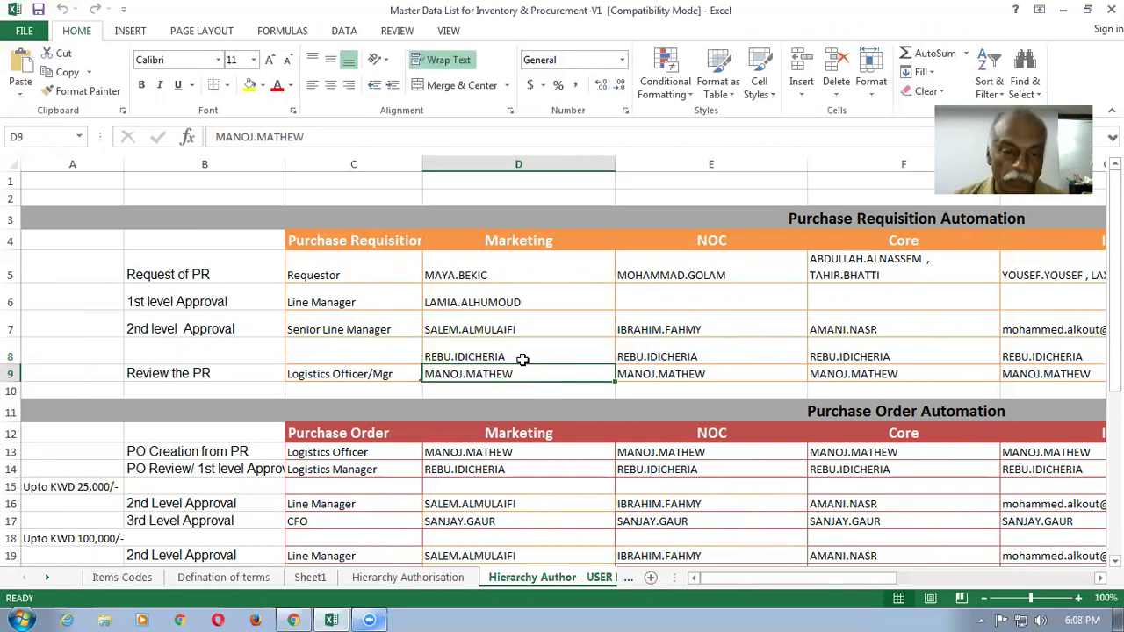
left_click(523, 358)
left_click(524, 371)
left_click(521, 357)
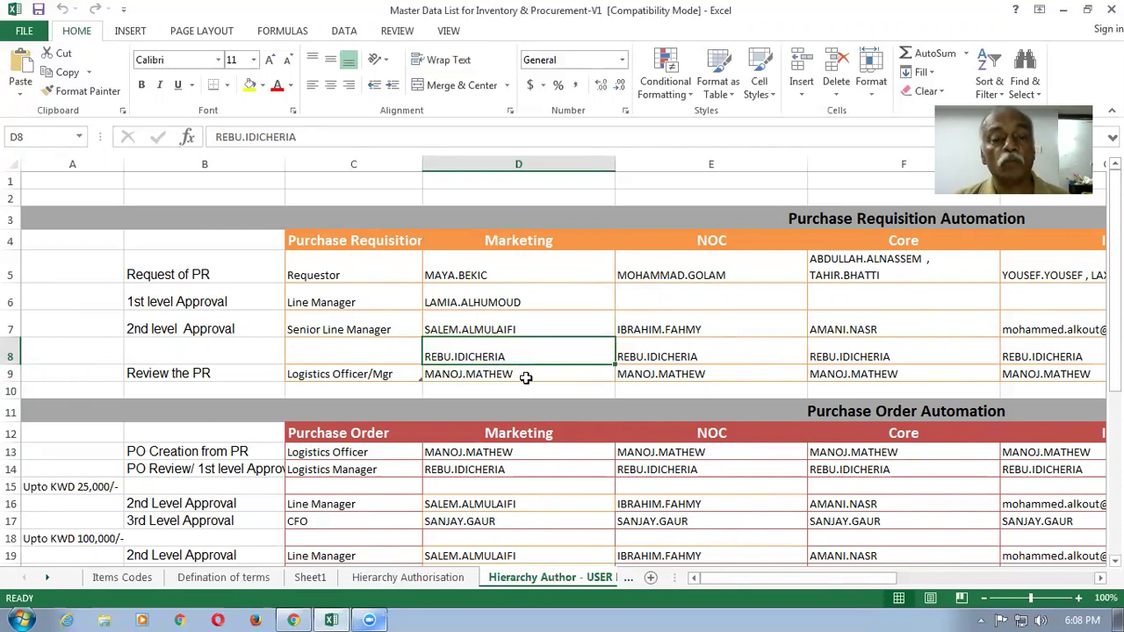
left_click(525, 376)
left_click(521, 358)
left_click(519, 373)
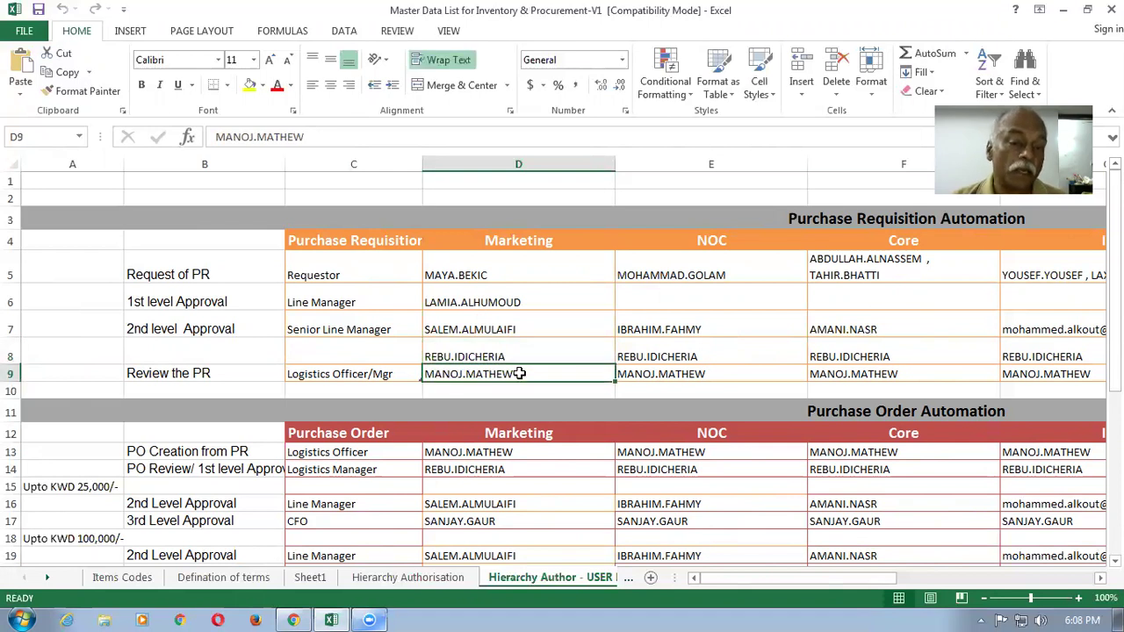
left_click(519, 358)
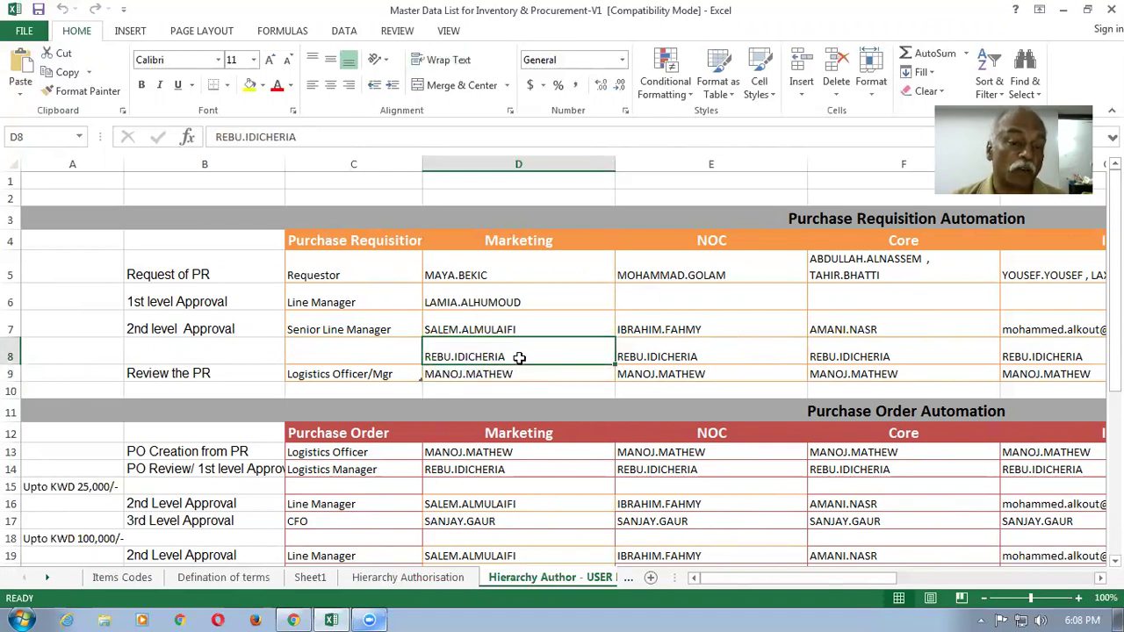
Review Marketing's requester and two approval levels in D5 to D7, followed by the reviewers in D8 and D9.
left_click(498, 274)
left_click(509, 299)
left_click(518, 329)
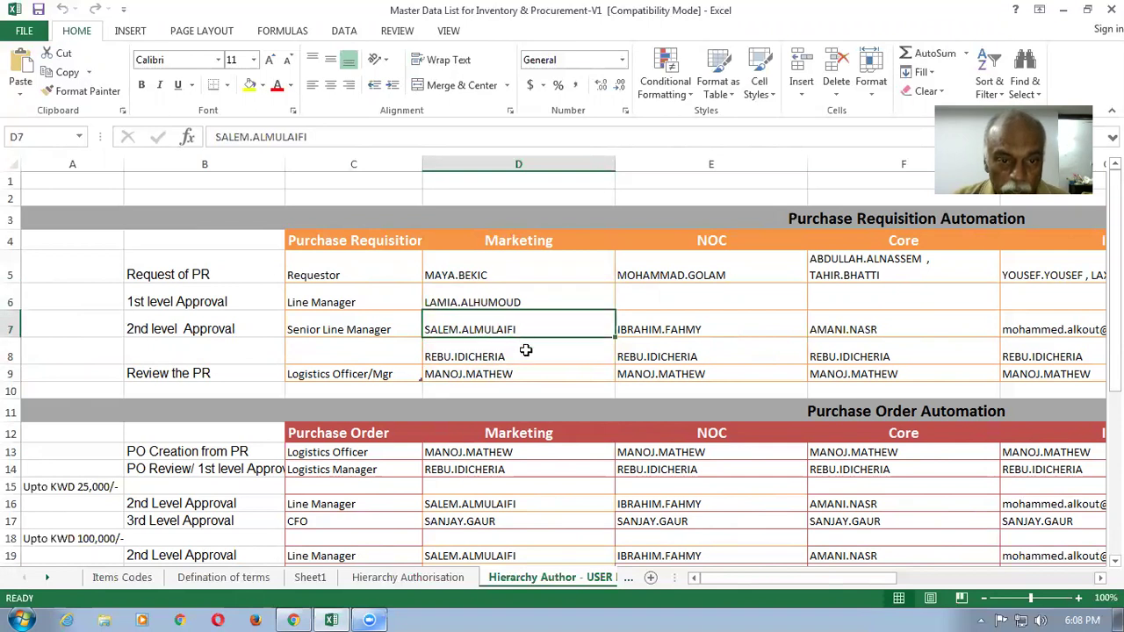
left_click(525, 350)
left_click(534, 377)
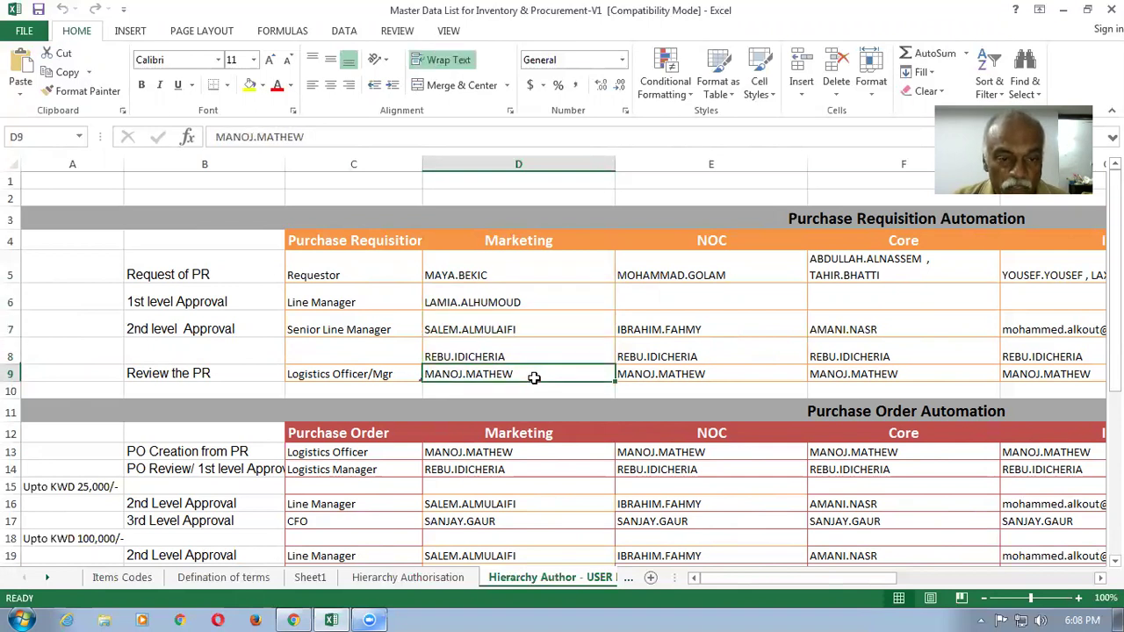
left_click(526, 351)
left_click(522, 375)
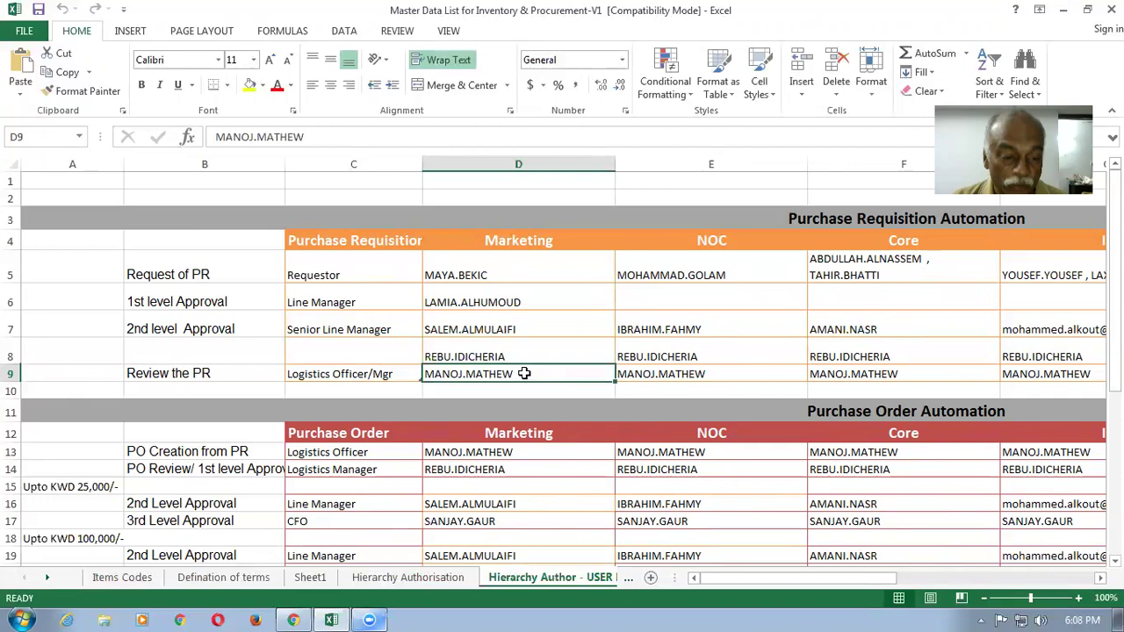
Switch to the Header Hierarchy approval rules in Chrome and try to cancel out of editing them.
left_click(295, 618)
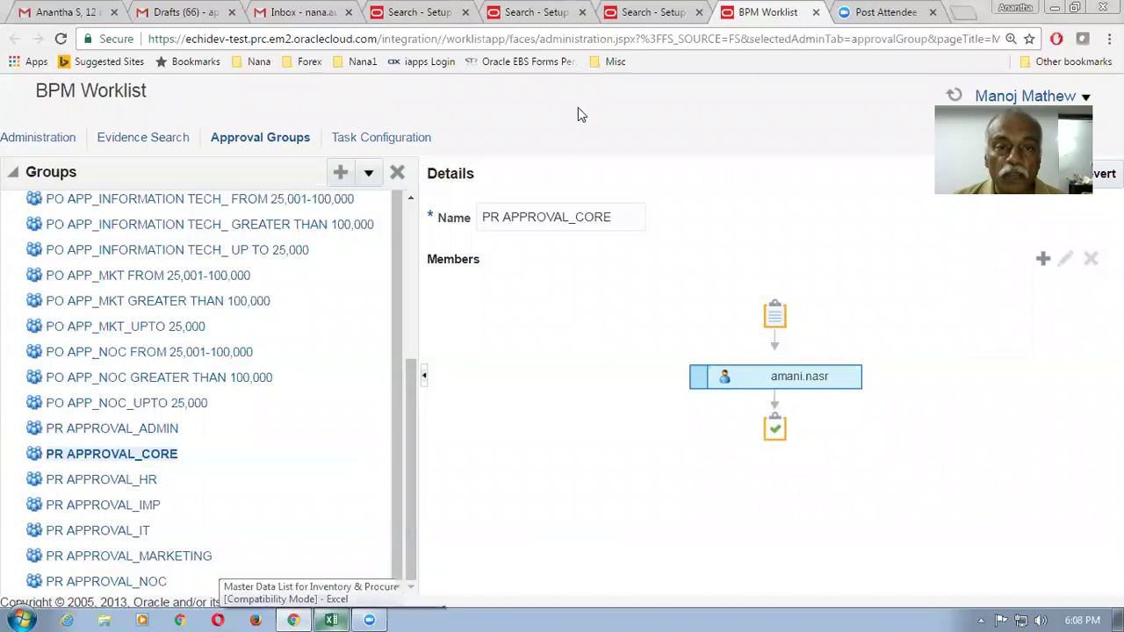
left_click(552, 13)
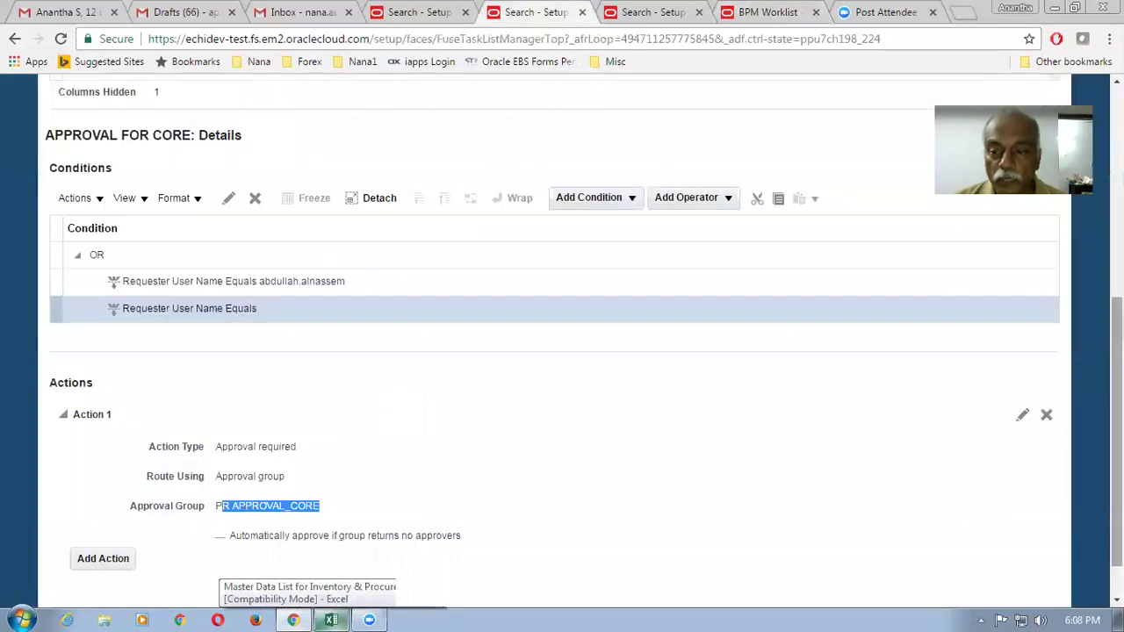
scroll(598, 393, "up", 3)
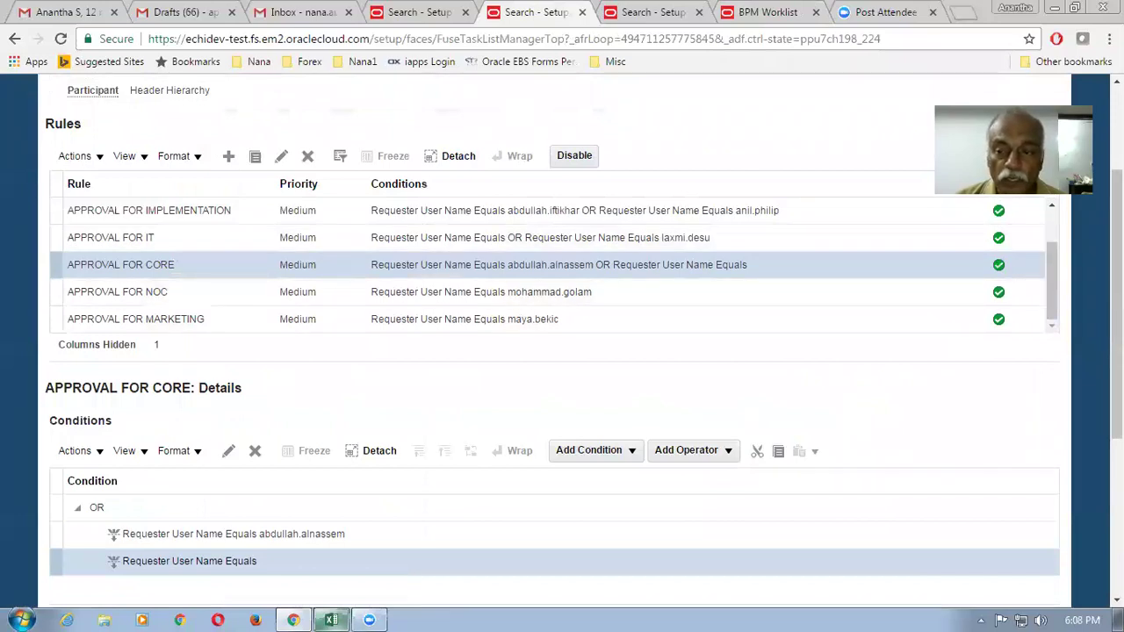
scroll(553, 351, "up", 3)
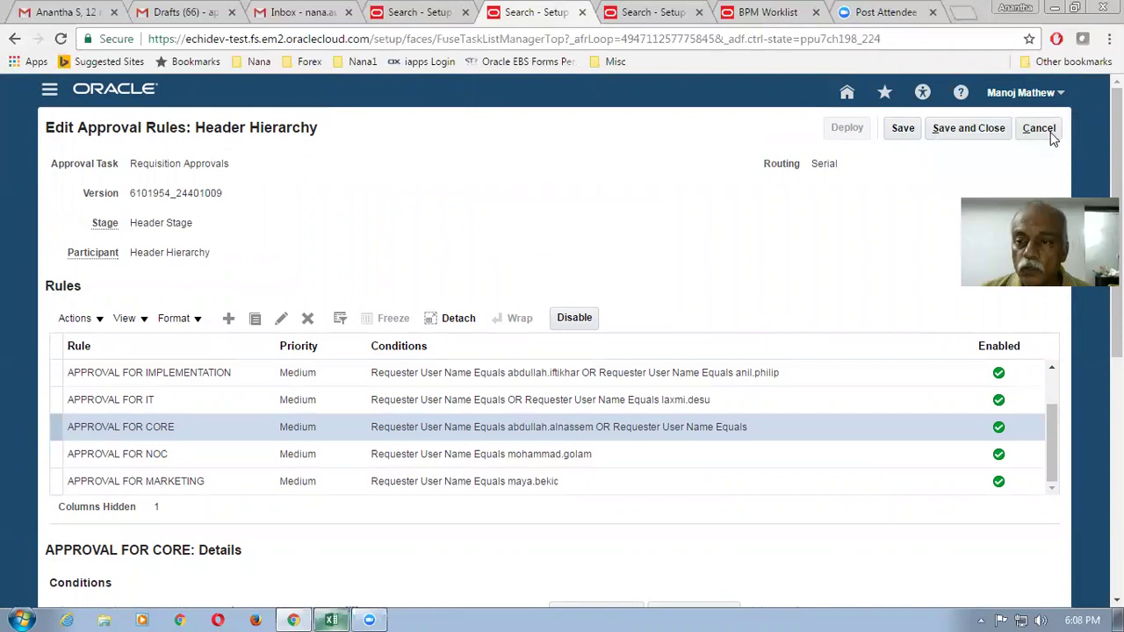
left_click(1039, 128)
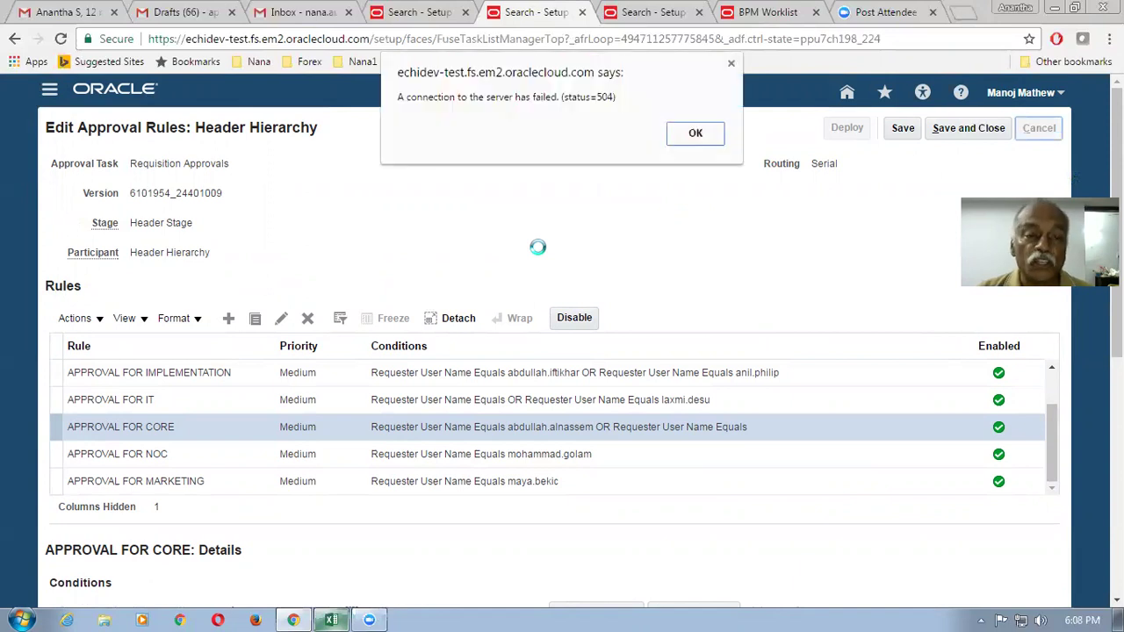
left_click(693, 144)
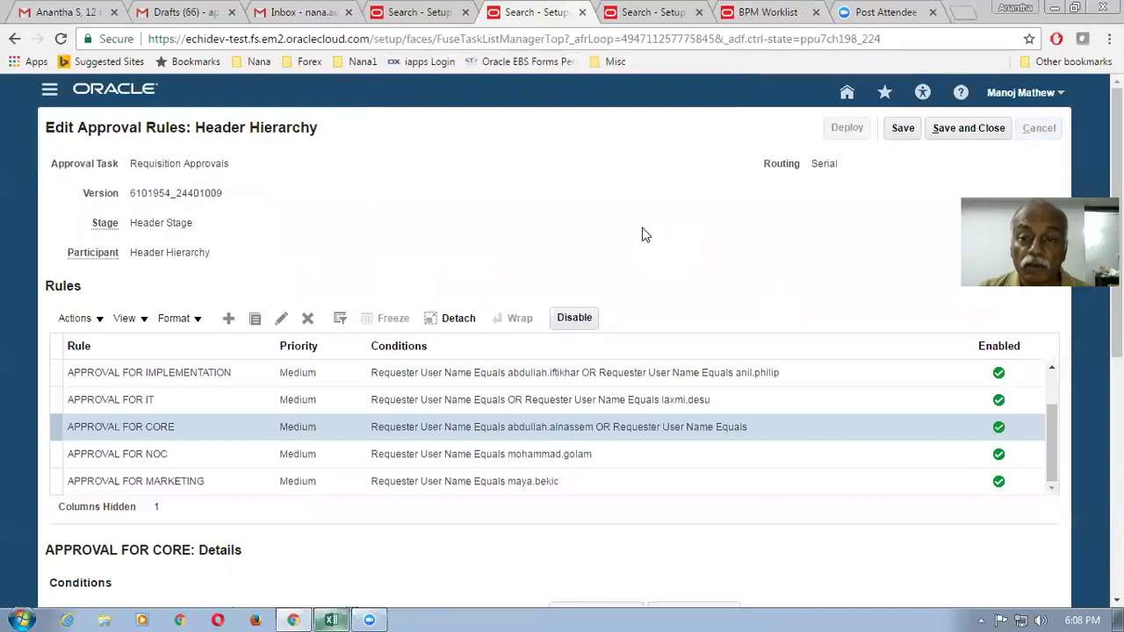
left_click(1038, 133)
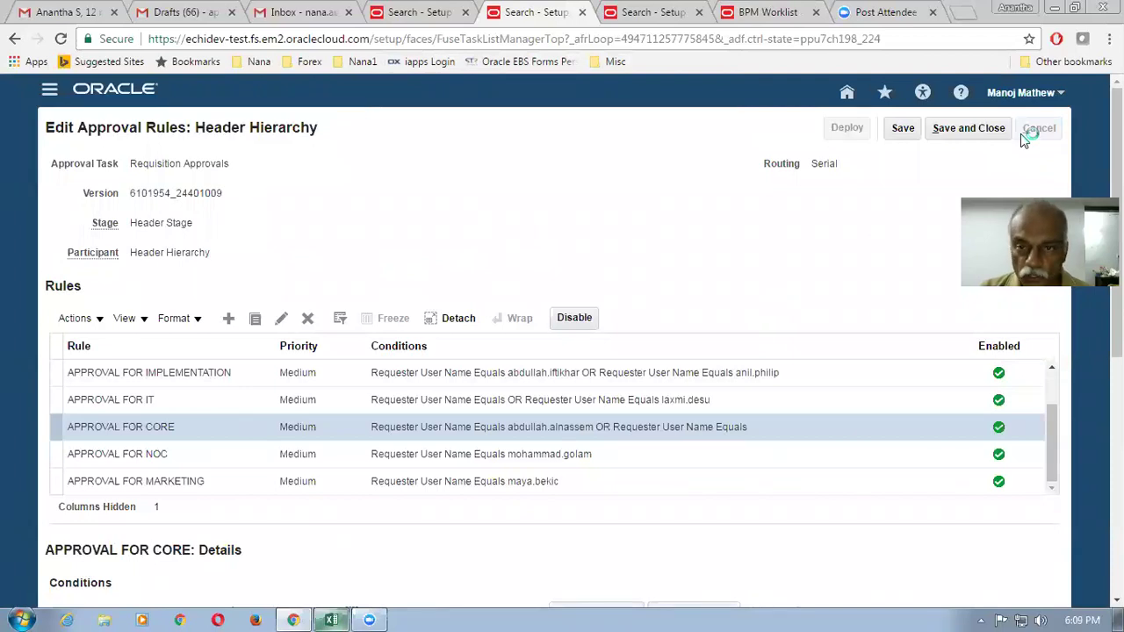
Load echidev-test.fs.em2.oraclecloud.com in a new browser tab.
left_click(666, 39)
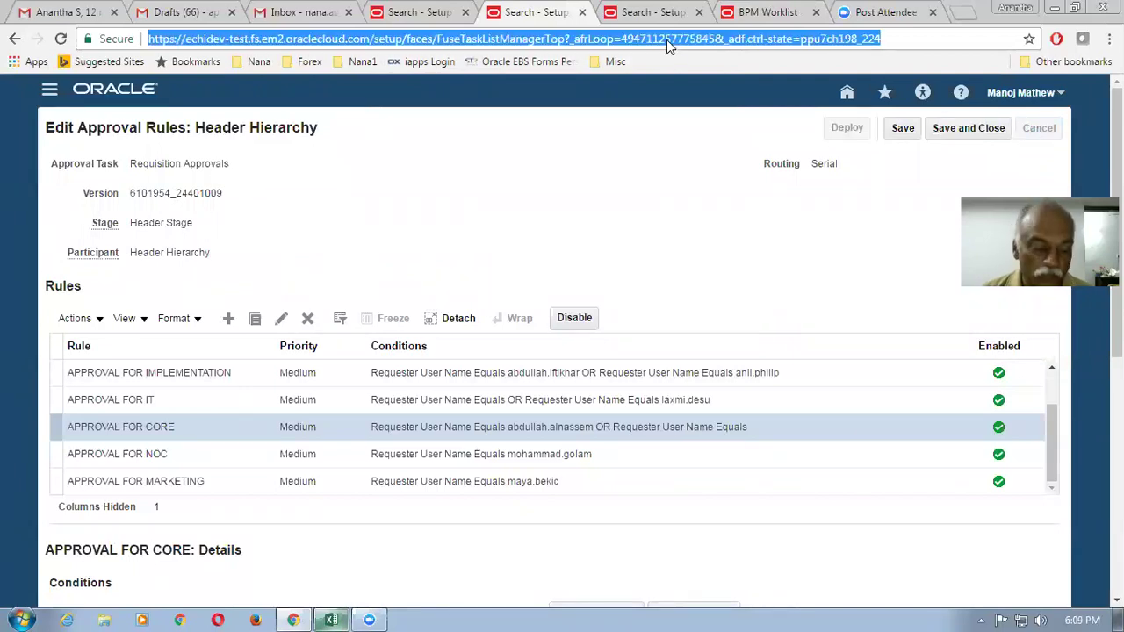
key("ctrl+t")
type("echidev-test.fs.em2.oraclecloud.com")
key("Return")
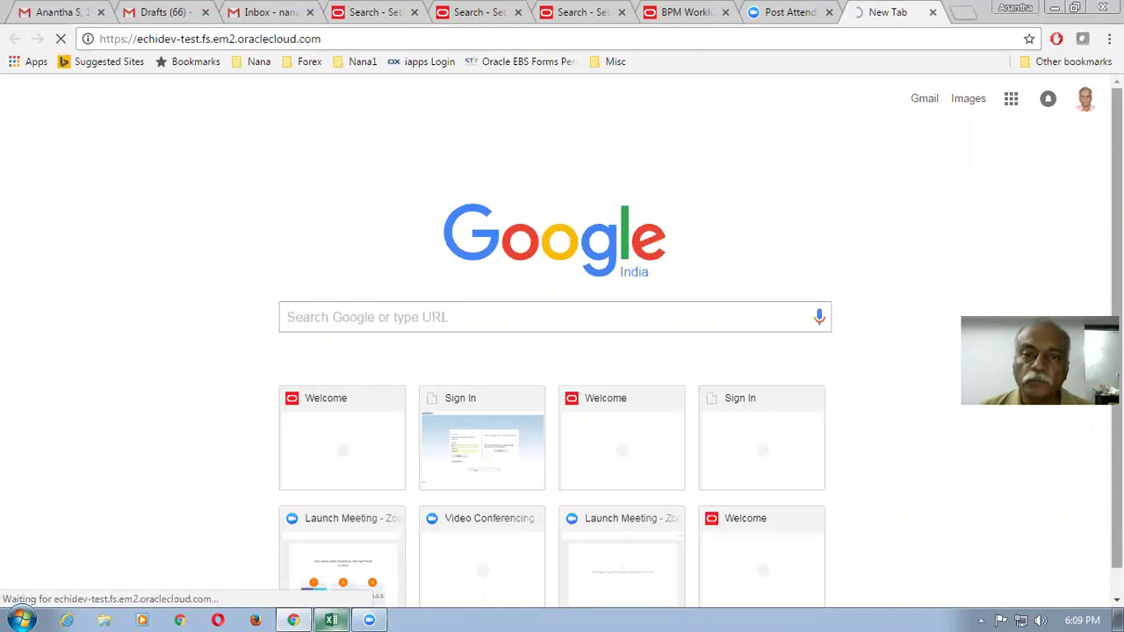
left_click(401, 43)
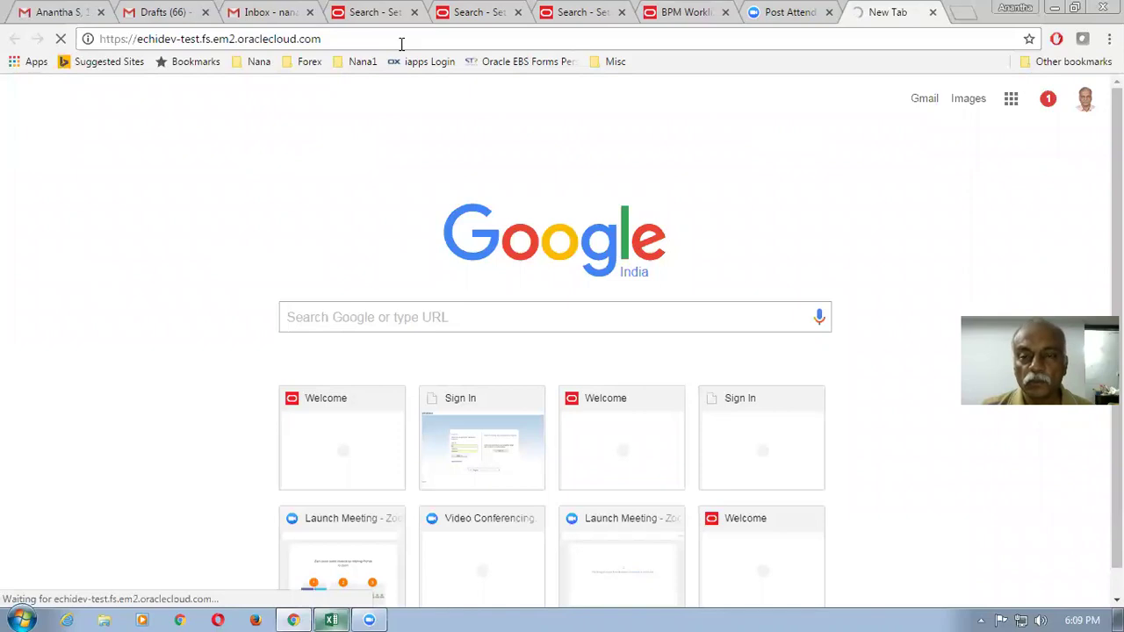
left_click(571, 12)
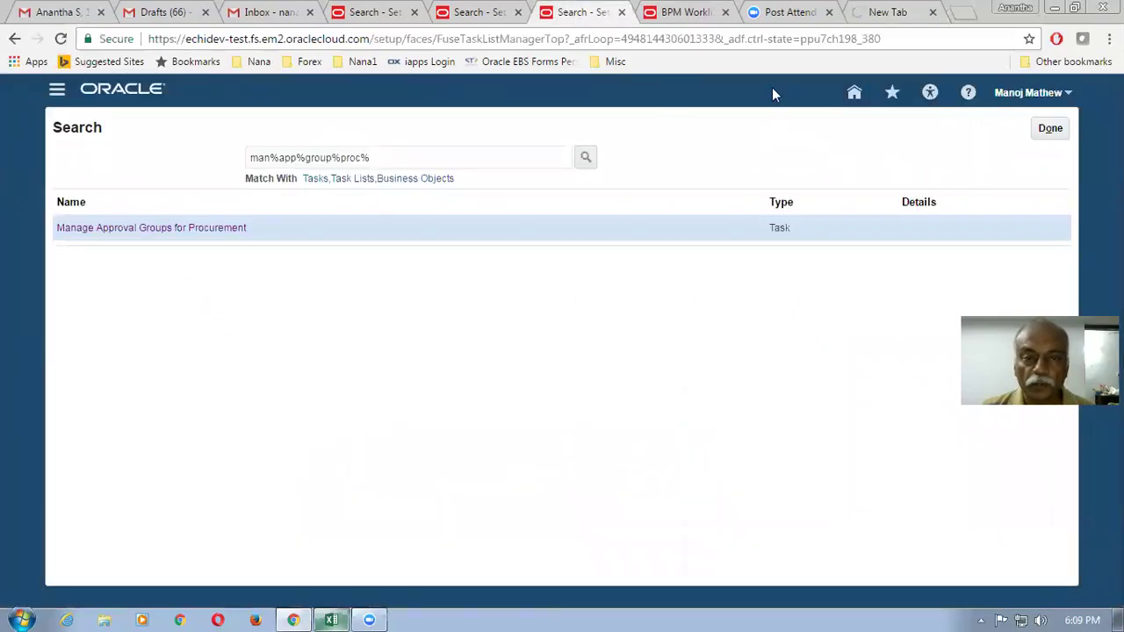
left_click(484, 17)
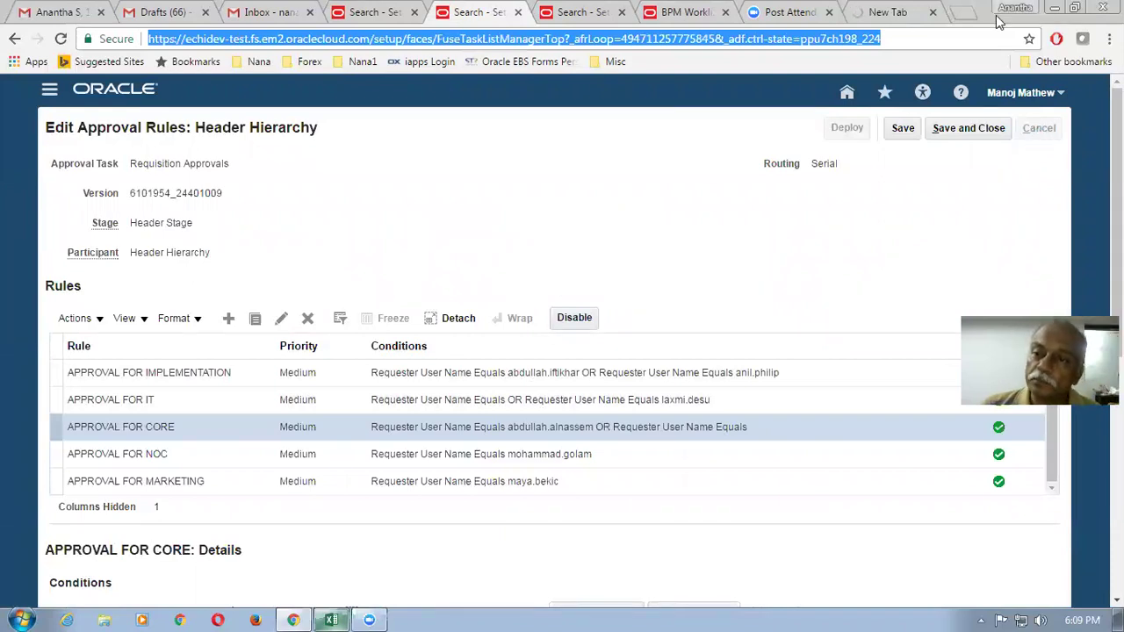
left_click(896, 12)
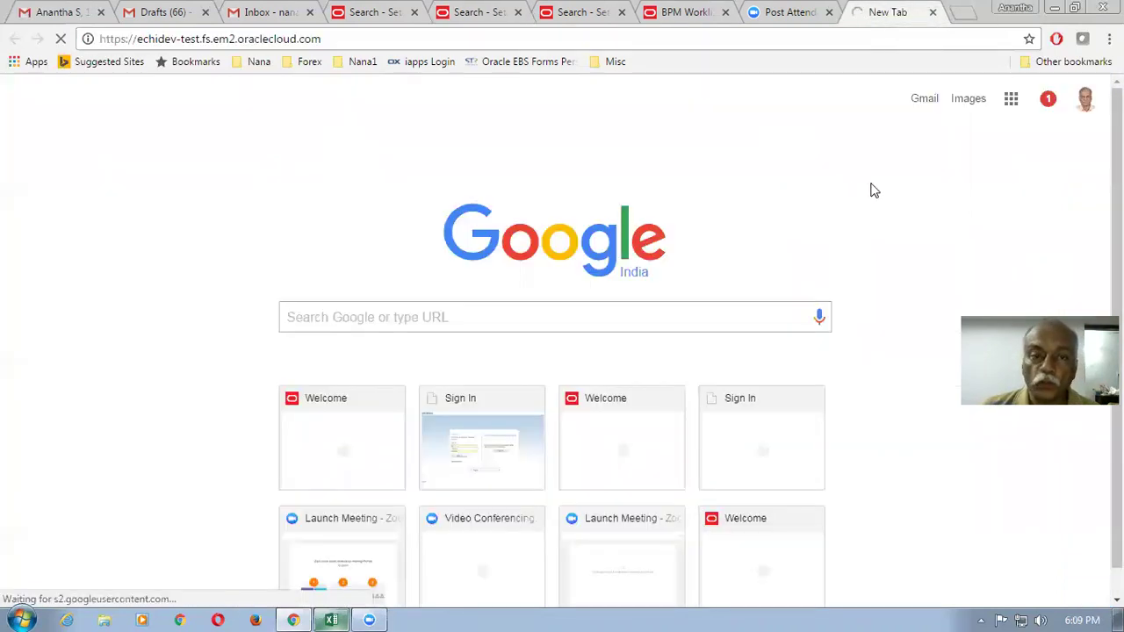
left_click(413, 40)
left_click(412, 41)
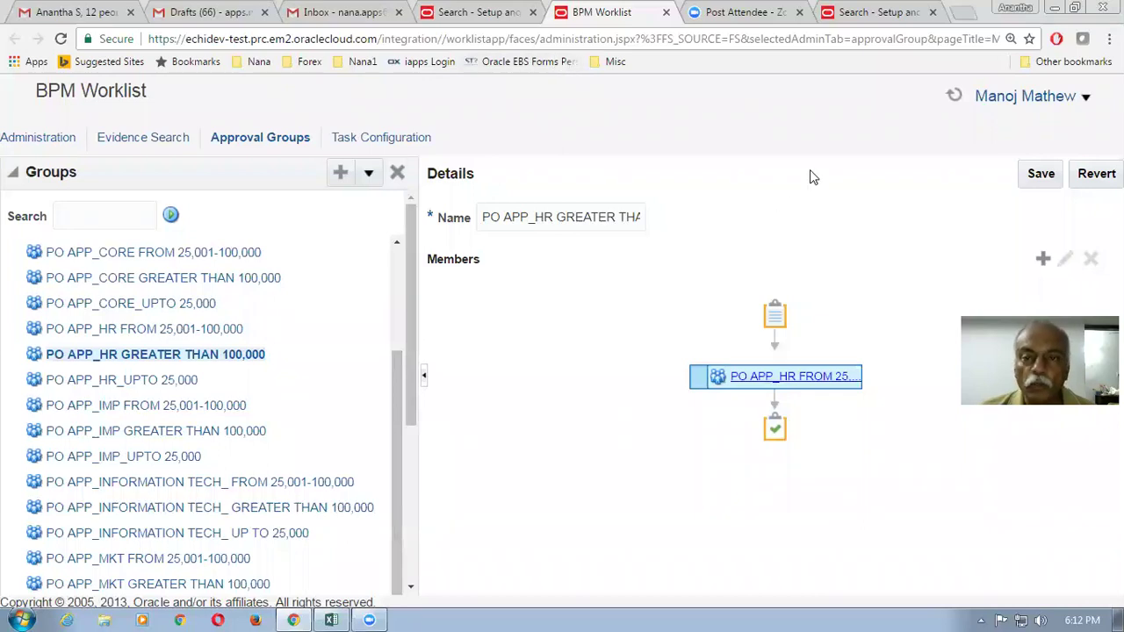
Open the rules of the Postapproval Header First Responder Wins participant in Manage Requisition Approvals for editing.
left_click(861, 16)
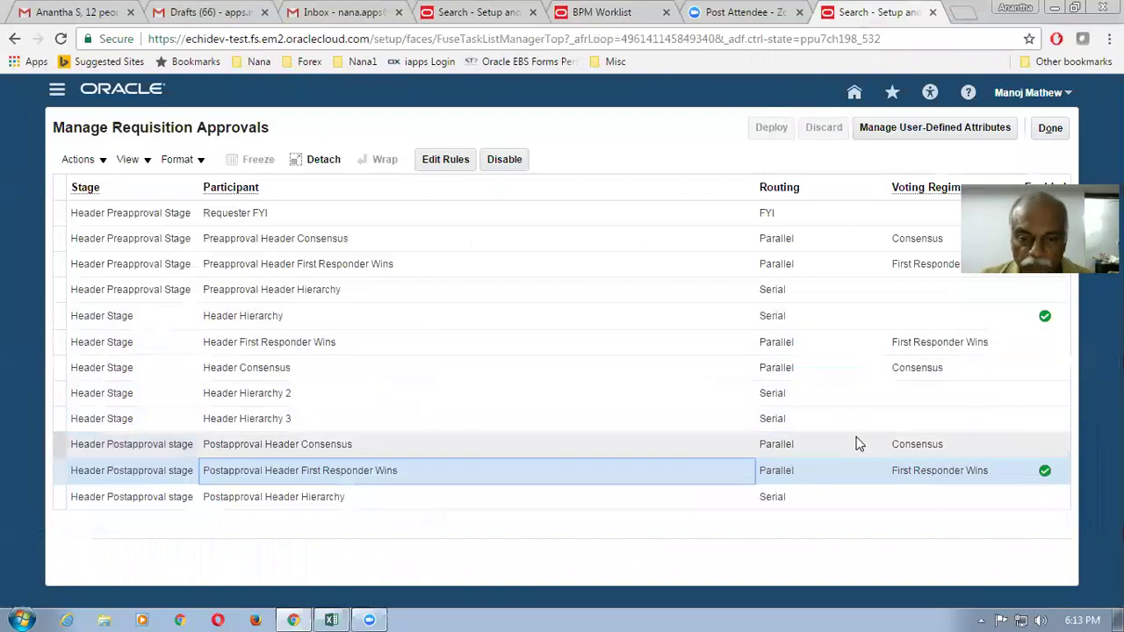
left_click(844, 478)
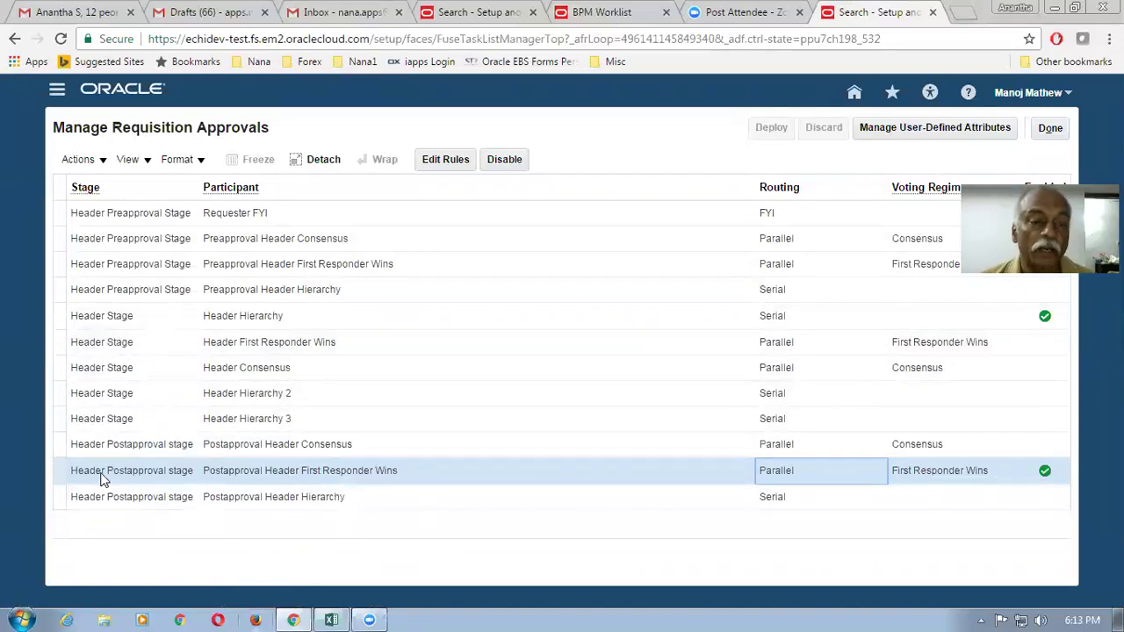
left_click(444, 162)
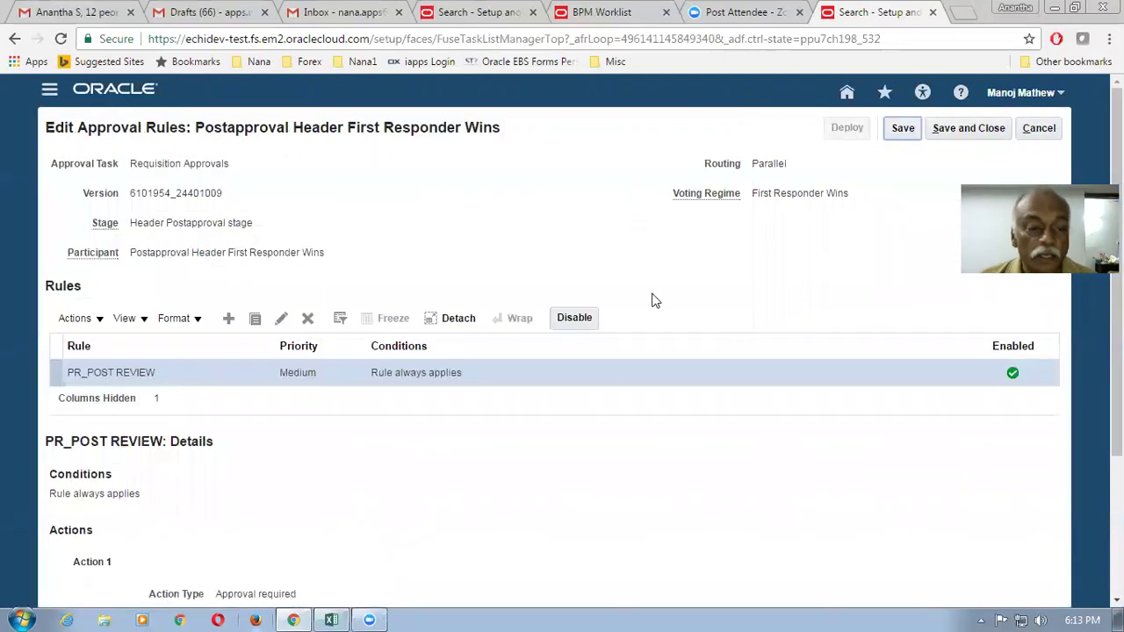
Check the PR_POST REVIEW rule's condition, and in Excel compare the requesters in D5 to F5 with the reviewers in D8 and D9.
left_click(505, 380)
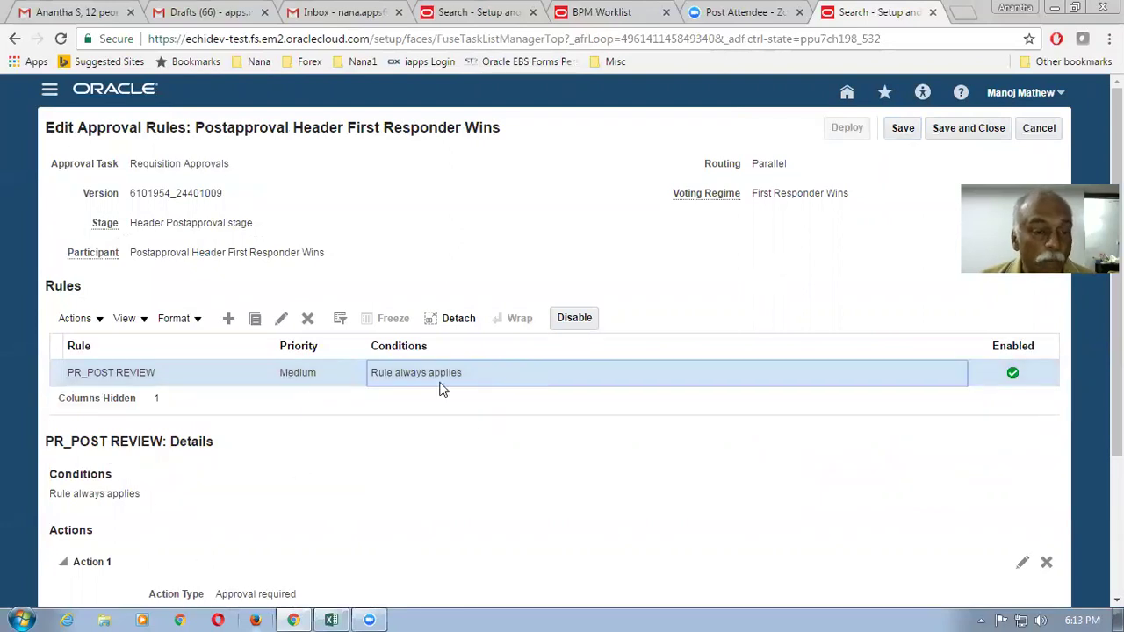
left_click(332, 620)
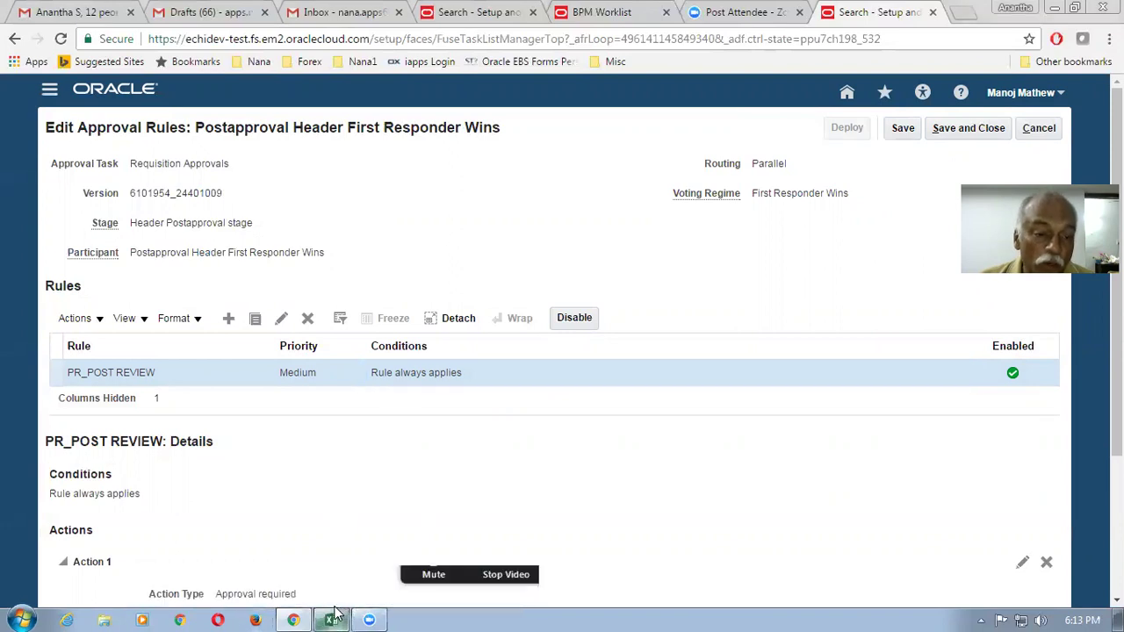
left_click(523, 277)
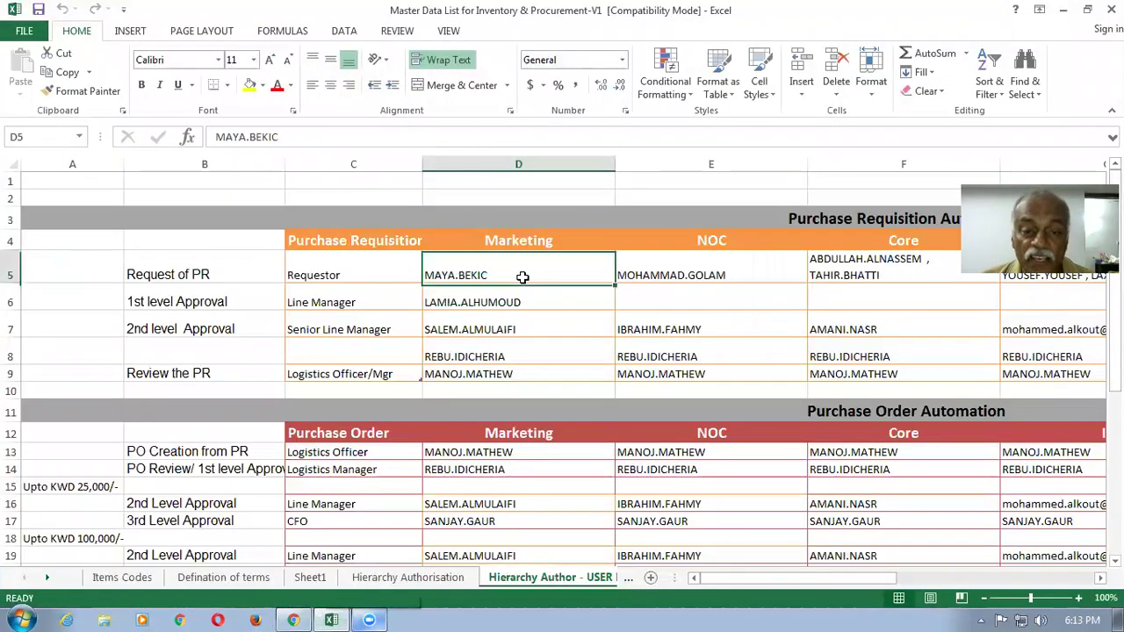
left_click(670, 277)
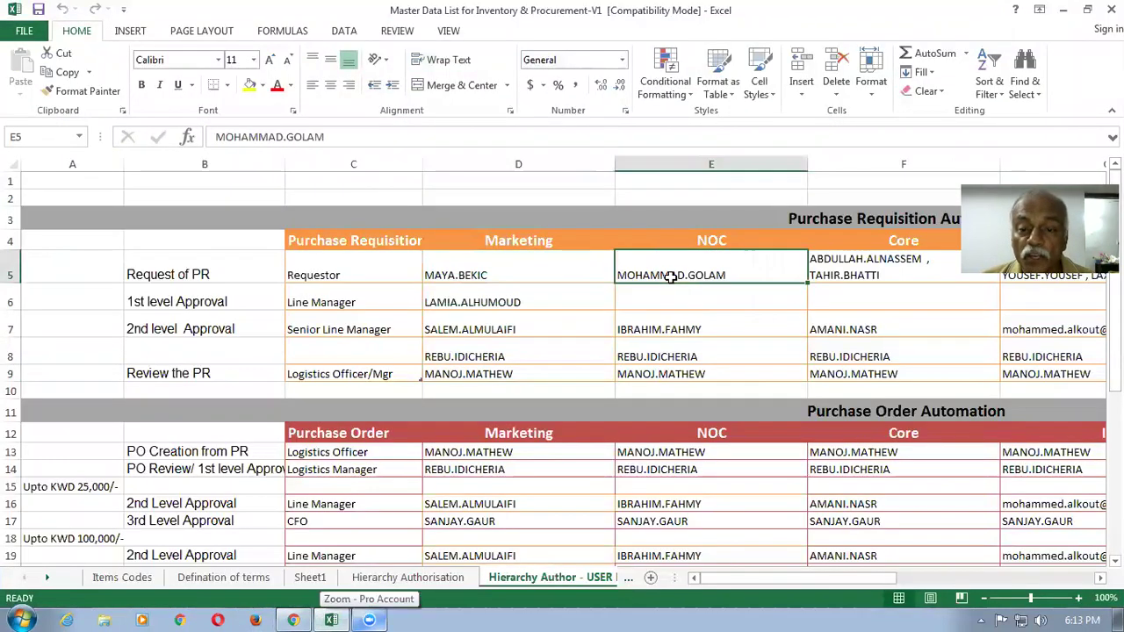
left_click(831, 268)
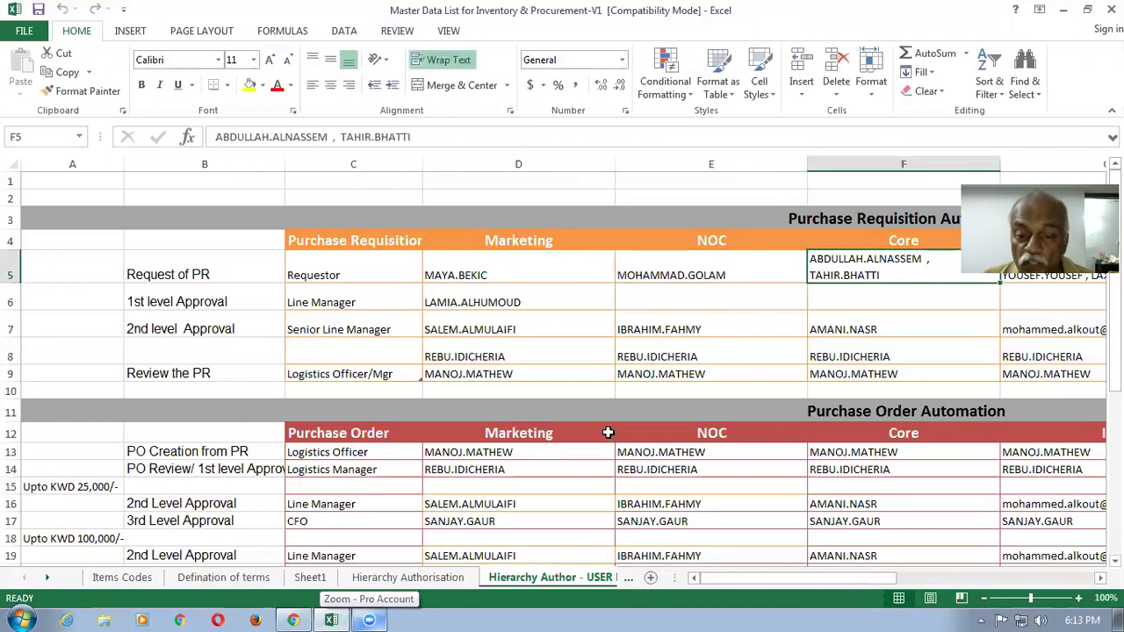
left_click(465, 350)
left_click(464, 376)
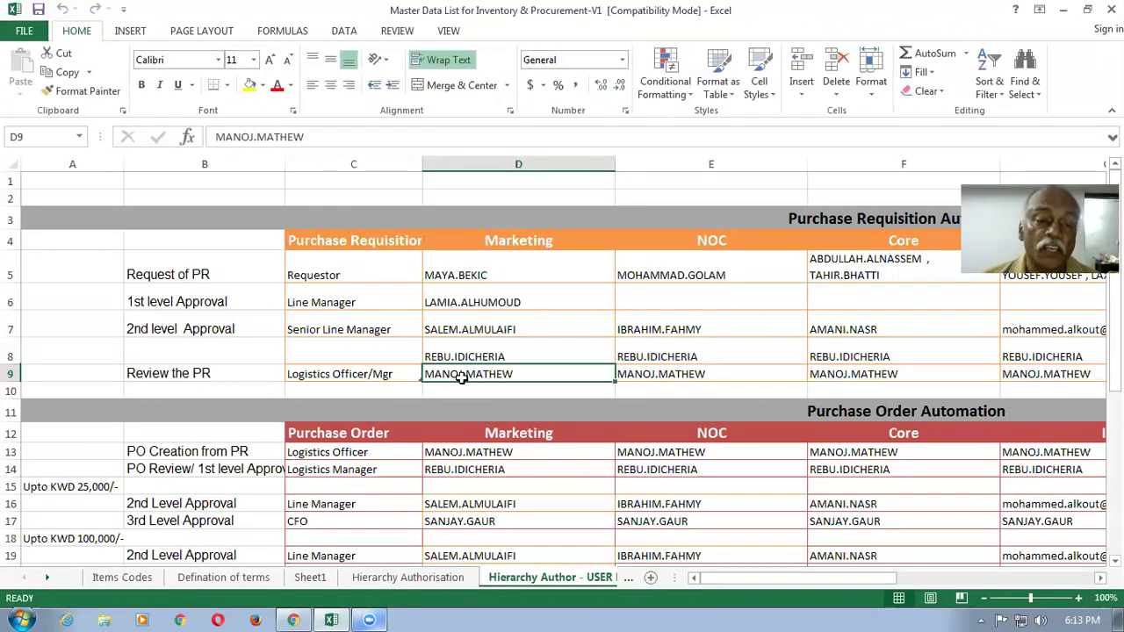
Re-examine the Marketing and NOC requesters in D5 and E5 against the purchase requisition reviewers in D8 and D9.
left_click(515, 271)
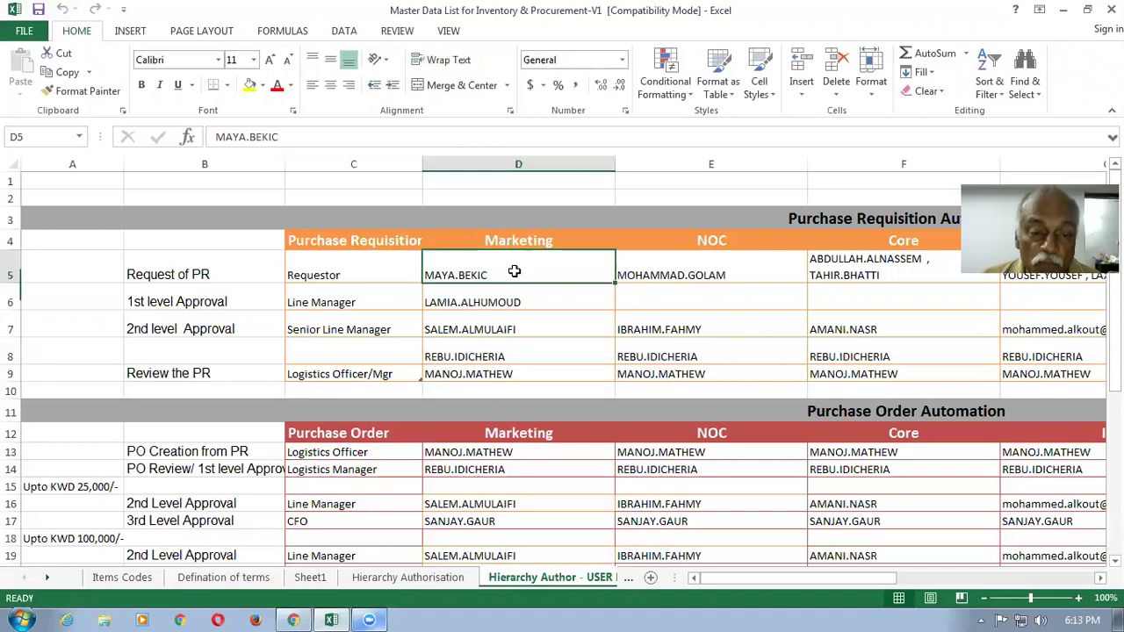
left_click(721, 273)
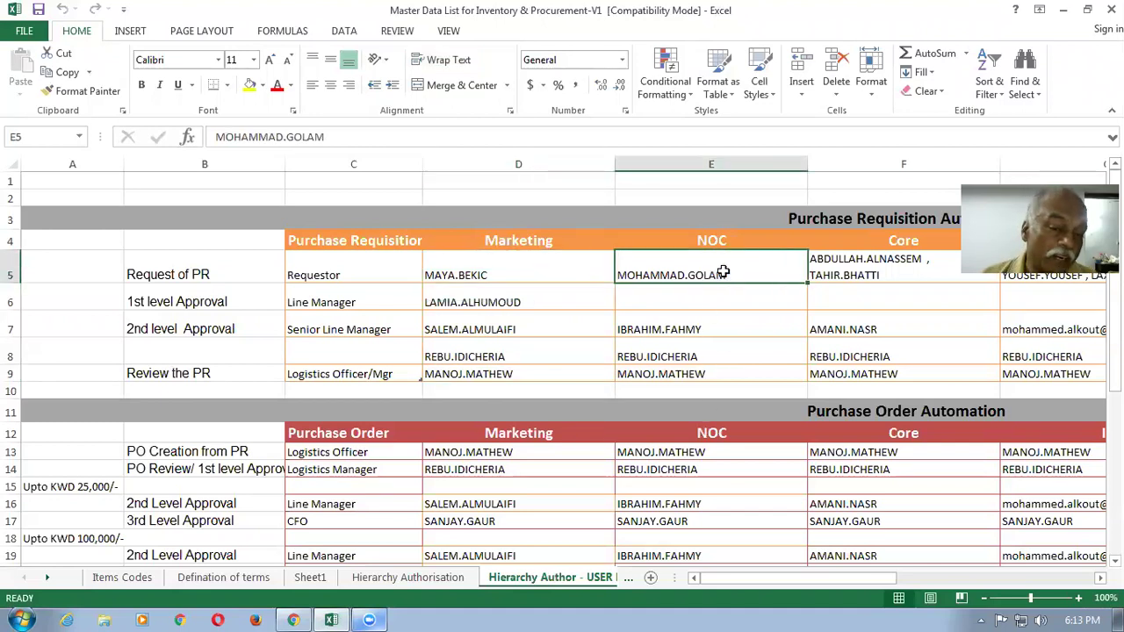
left_click(497, 356)
left_click(496, 375)
left_click(495, 355)
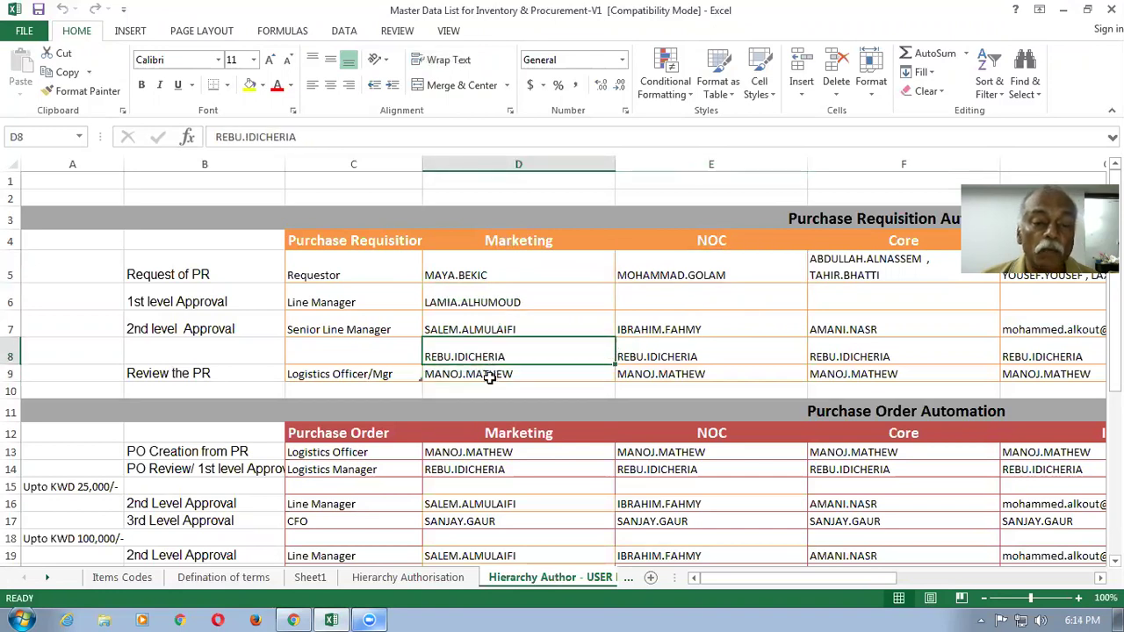
left_click(494, 375)
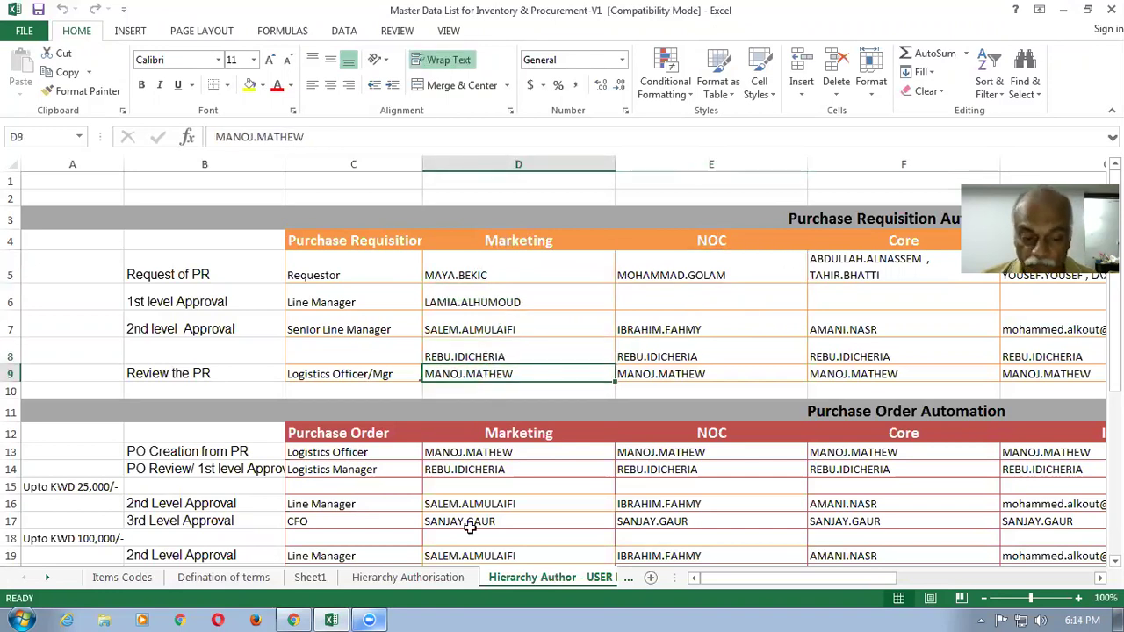
Switch to Chrome and examine the approval group of PR_POST REVIEW's Action 1 and the participant's First Responder Wins designation.
left_click(294, 620)
scroll(417, 588, "down", 2)
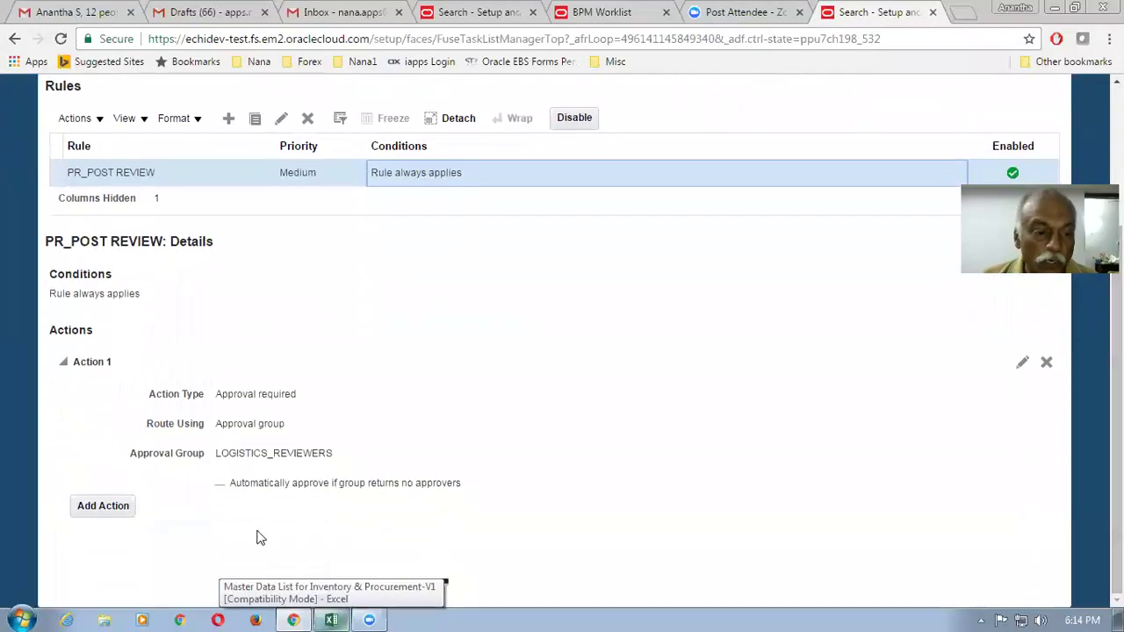
left_click_drag(216, 454, 375, 458)
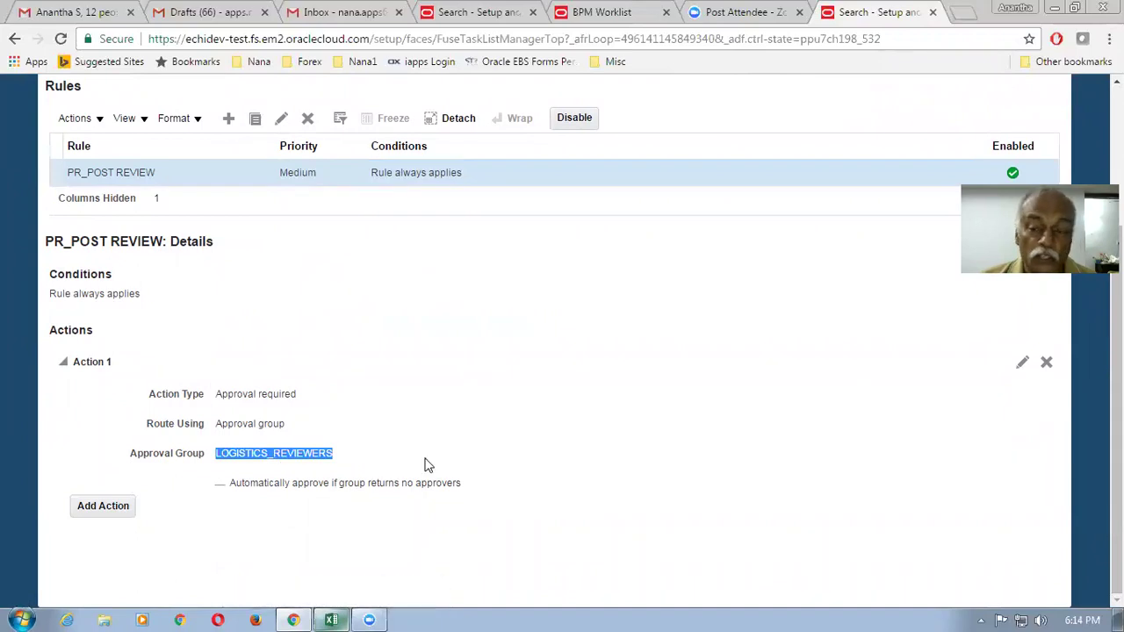
scroll(562, 351, "up", 3)
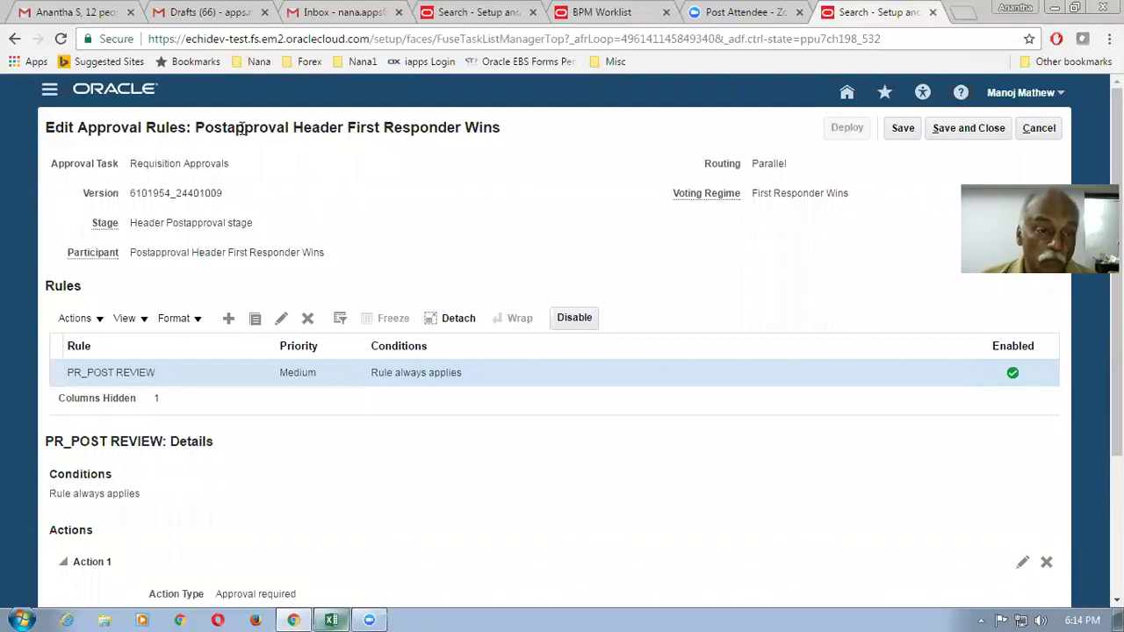
left_click_drag(359, 127, 514, 128)
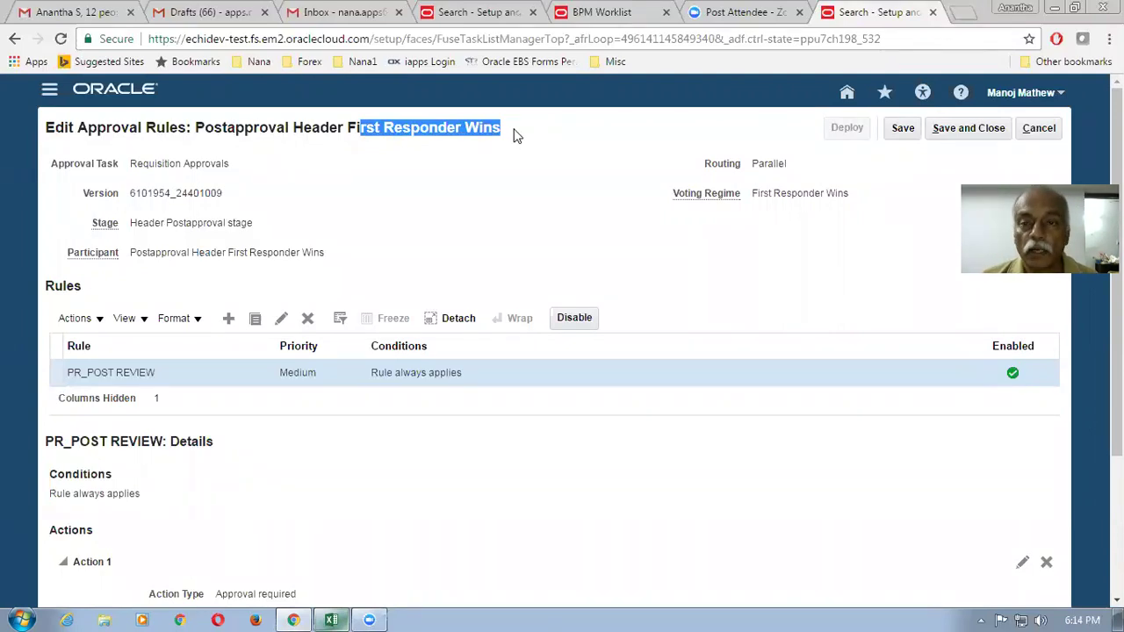
Display the members of the LOGISTICS_REVIEWERS approval group in BPM Worklist.
left_click(611, 16)
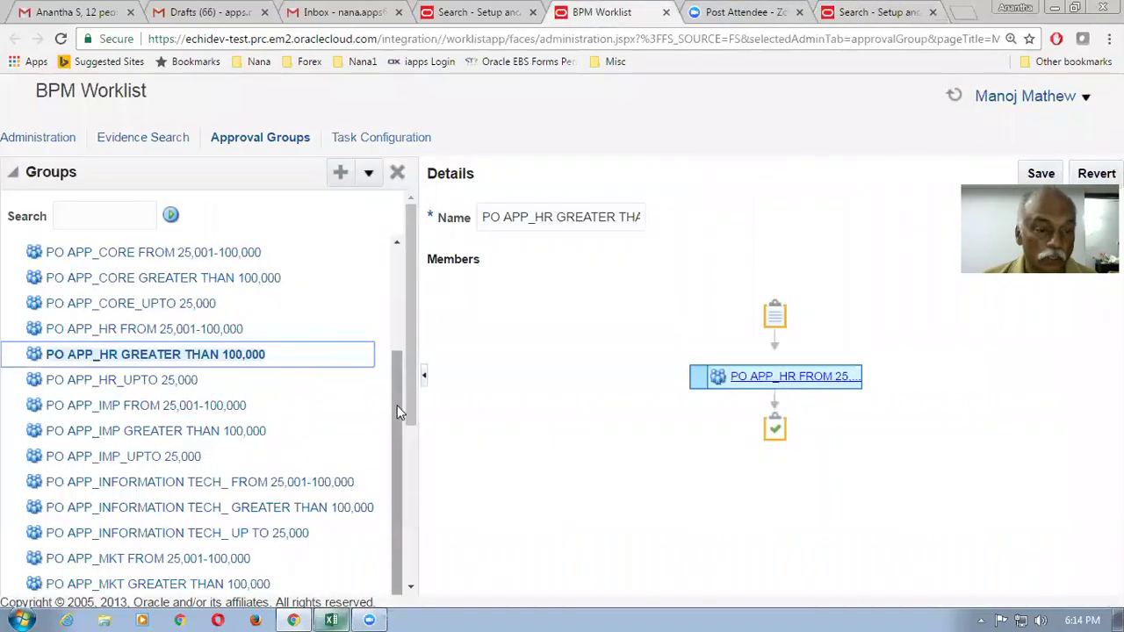
left_click_drag(397, 413, 396, 289)
left_click(170, 249)
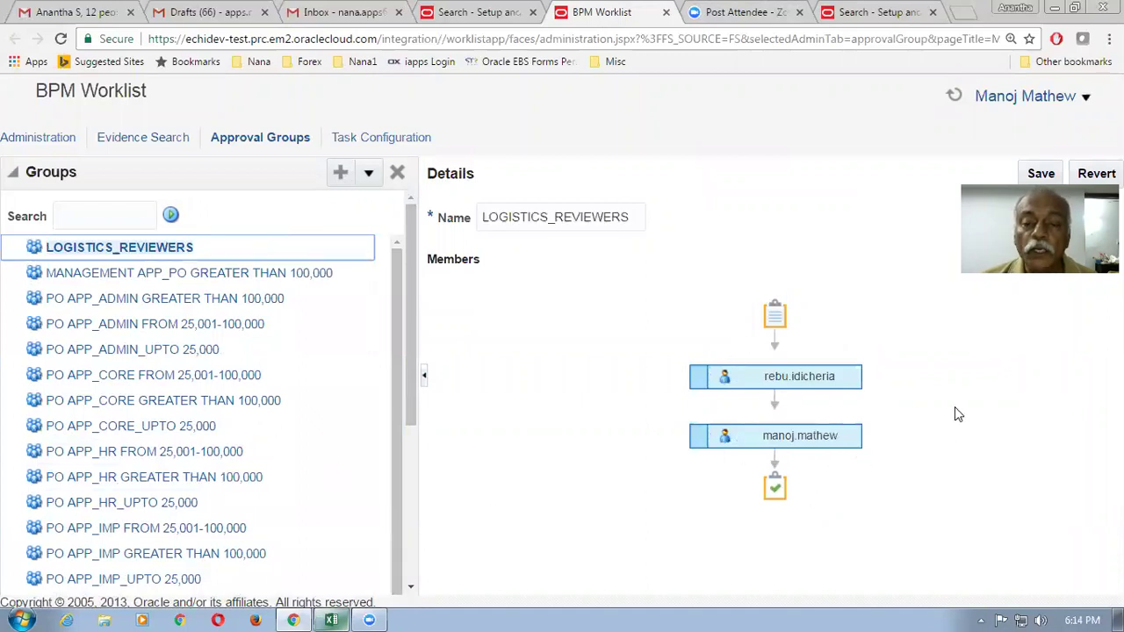
Switch to Excel and check the group members against the reviewers listed in D8 and D9 for Marketing.
left_click(331, 620)
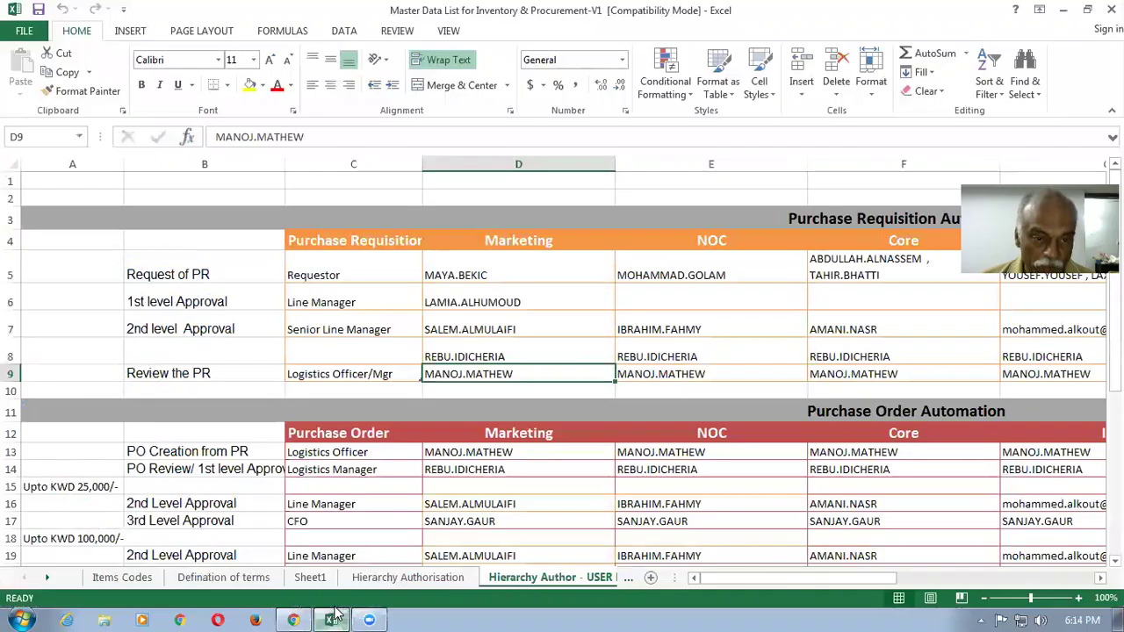
left_click(480, 354)
left_click(481, 369)
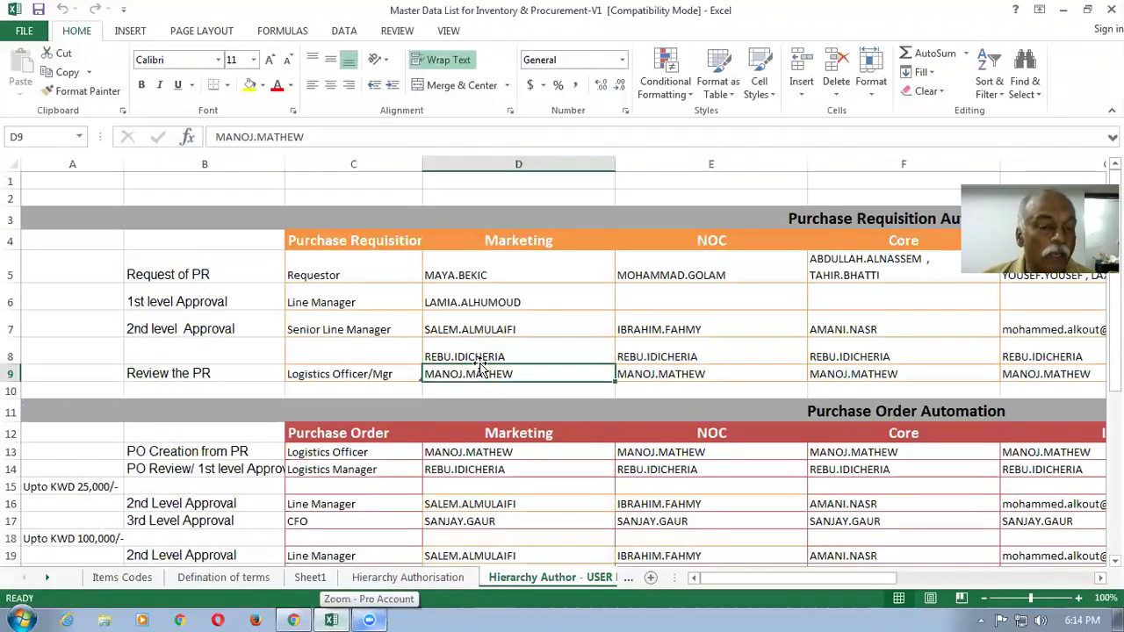
left_click(483, 356)
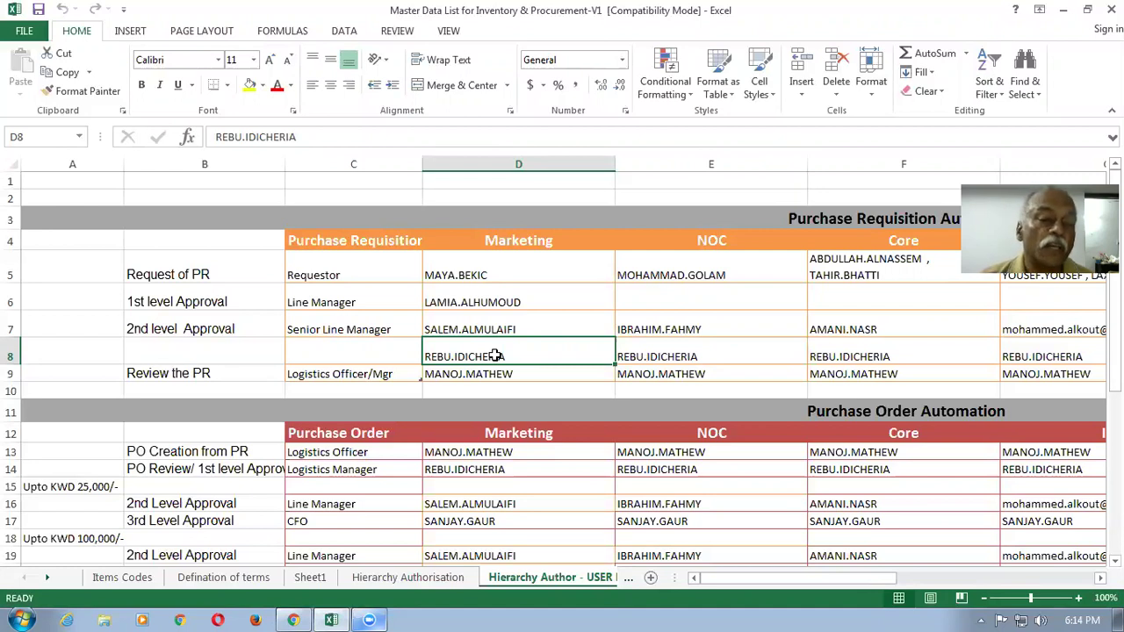
left_click(499, 374)
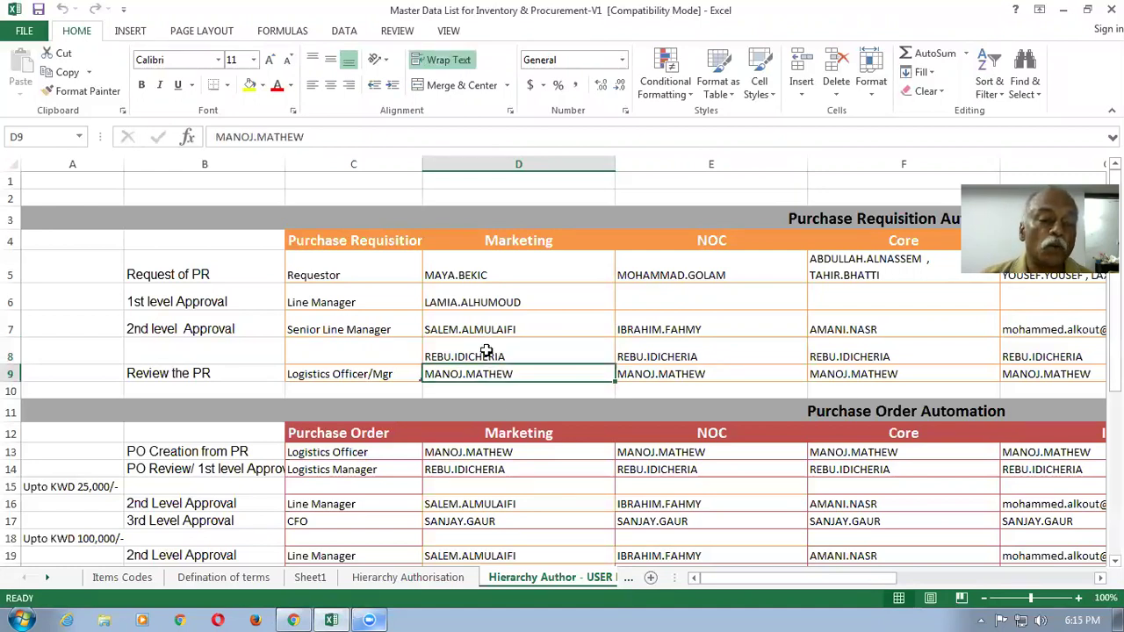
left_click(486, 351)
left_click(708, 354)
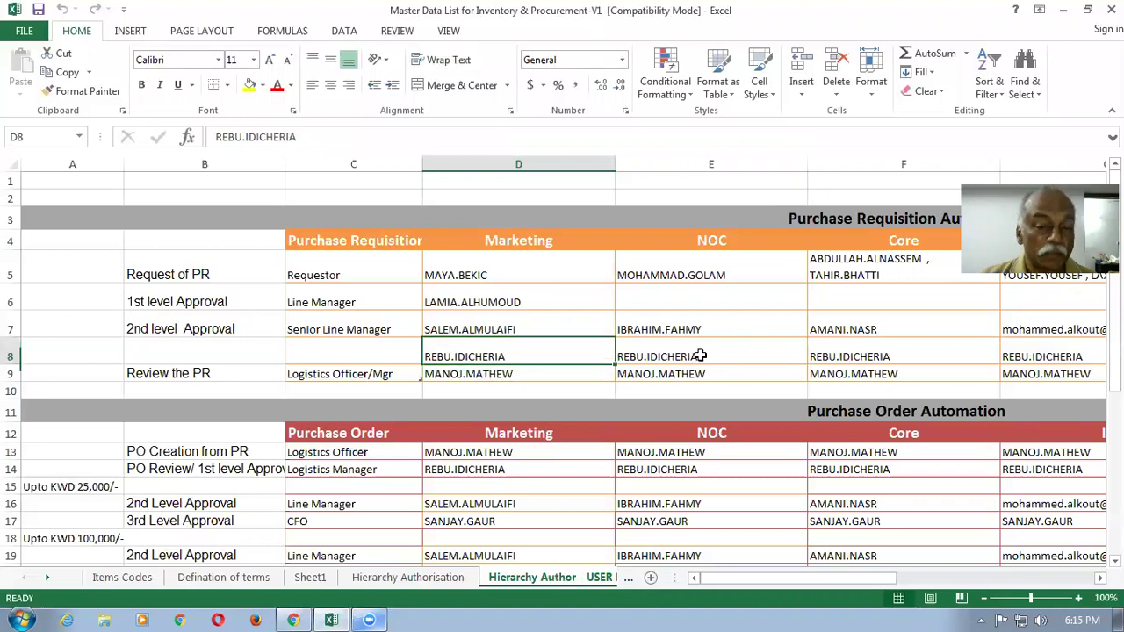
left_click(480, 358)
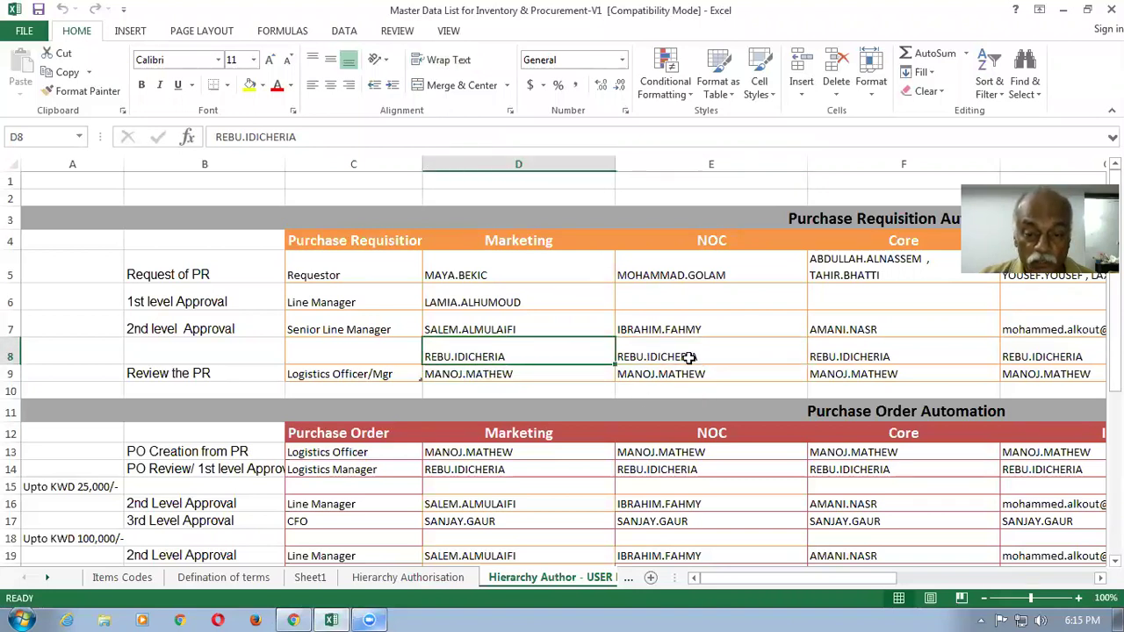
Trace the Marketing requisition flow from the requester in D5 through both approvers to the reviewers in D8 and D9.
left_click(507, 277)
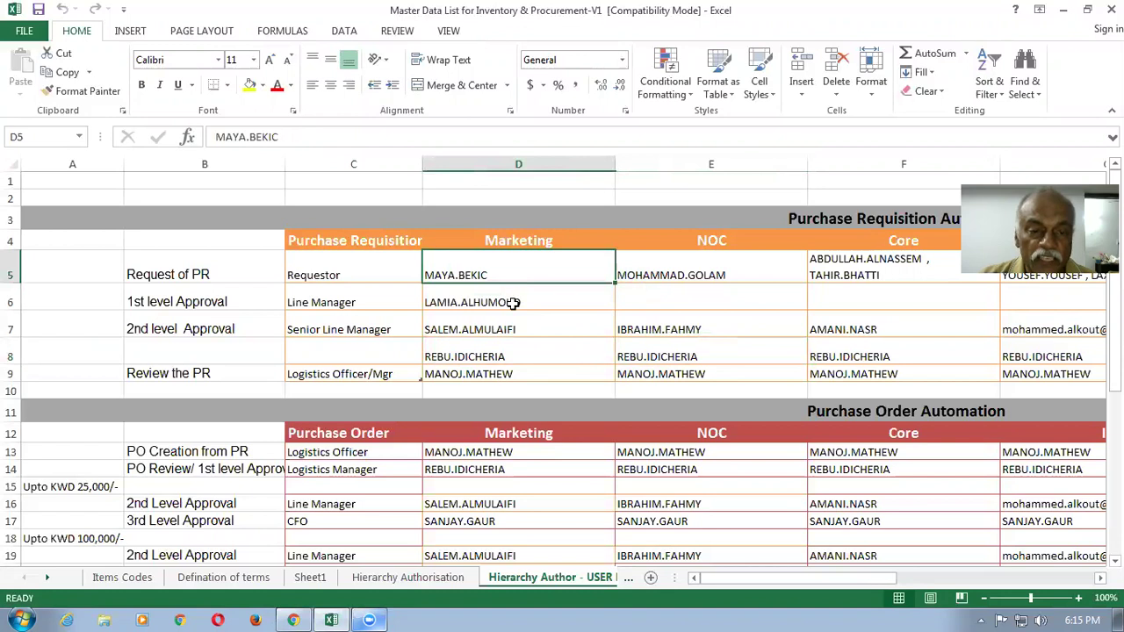
left_click(514, 302)
left_click(514, 329)
left_click(514, 357)
left_click(512, 375)
left_click(513, 353)
left_click(507, 375)
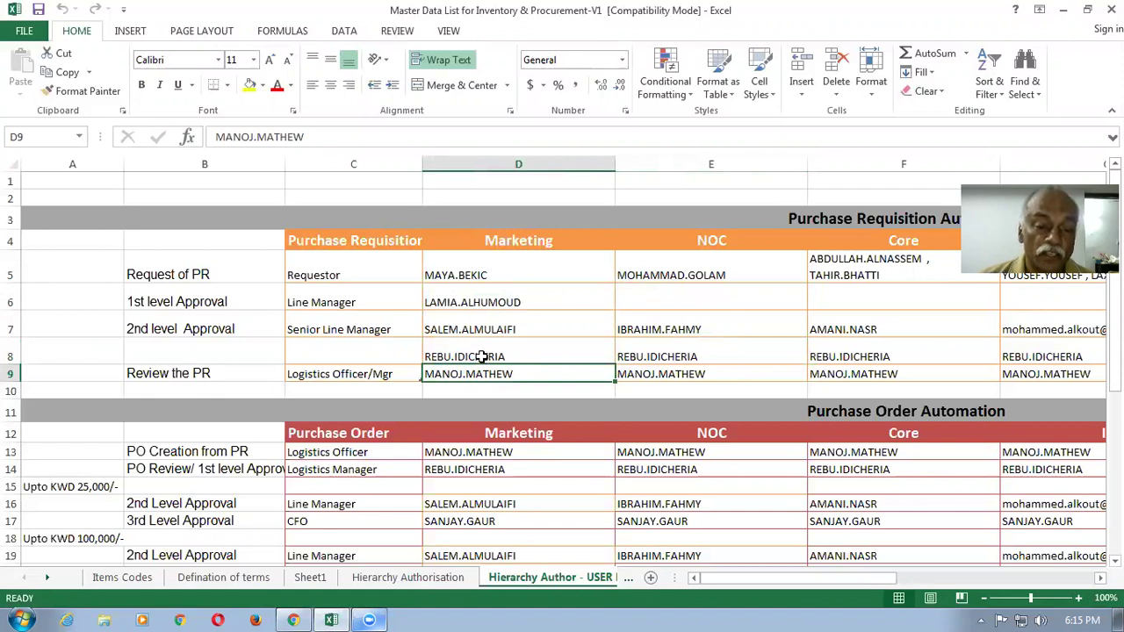
left_click(536, 356)
left_click(535, 380)
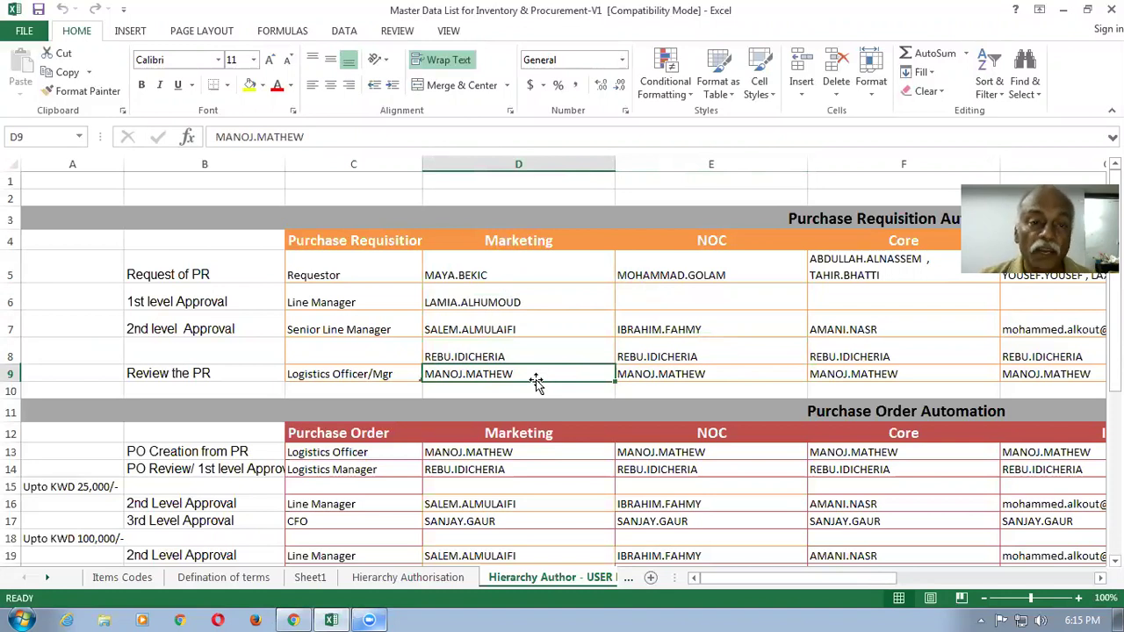
Return to Chrome and cancel out of editing the Postapproval Header First Responder Wins rules.
left_click(330, 617)
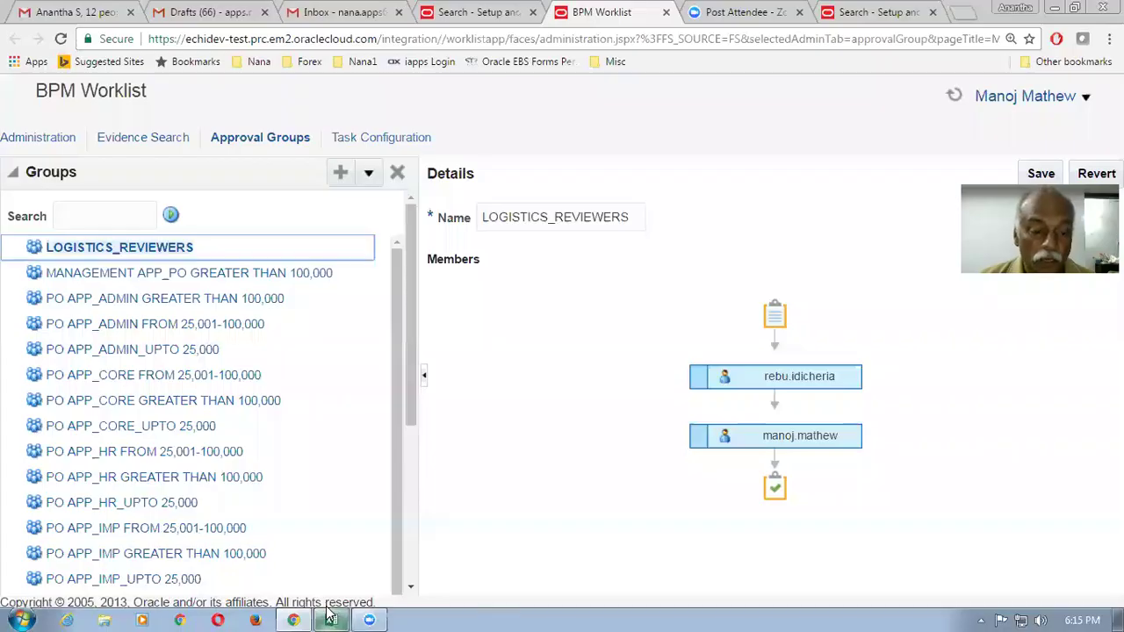
left_click(478, 13)
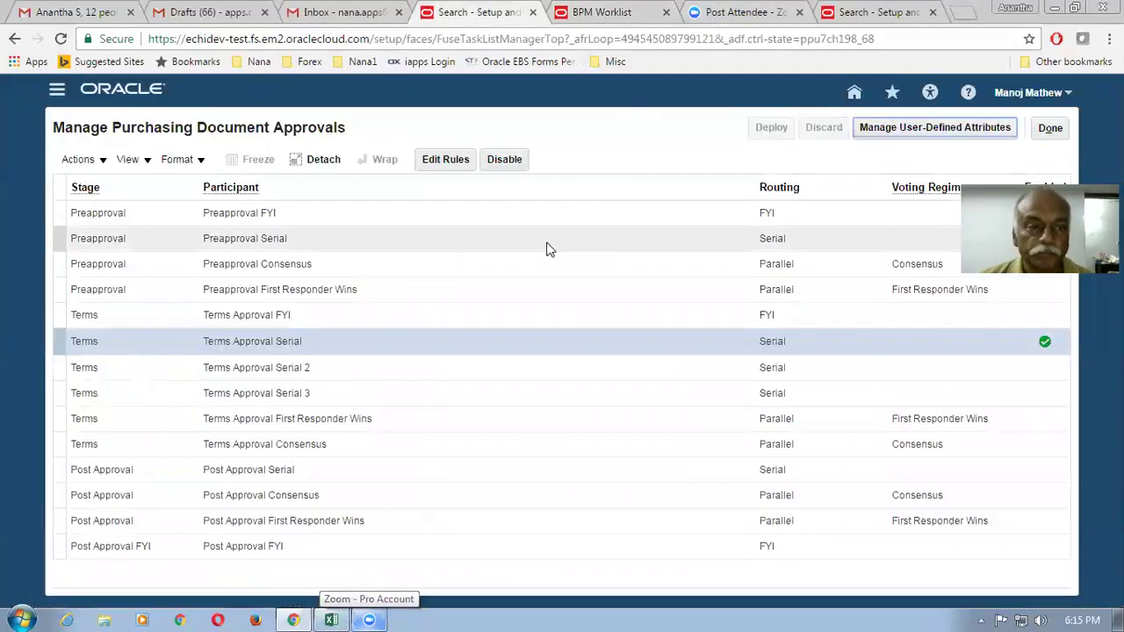
left_click(894, 19)
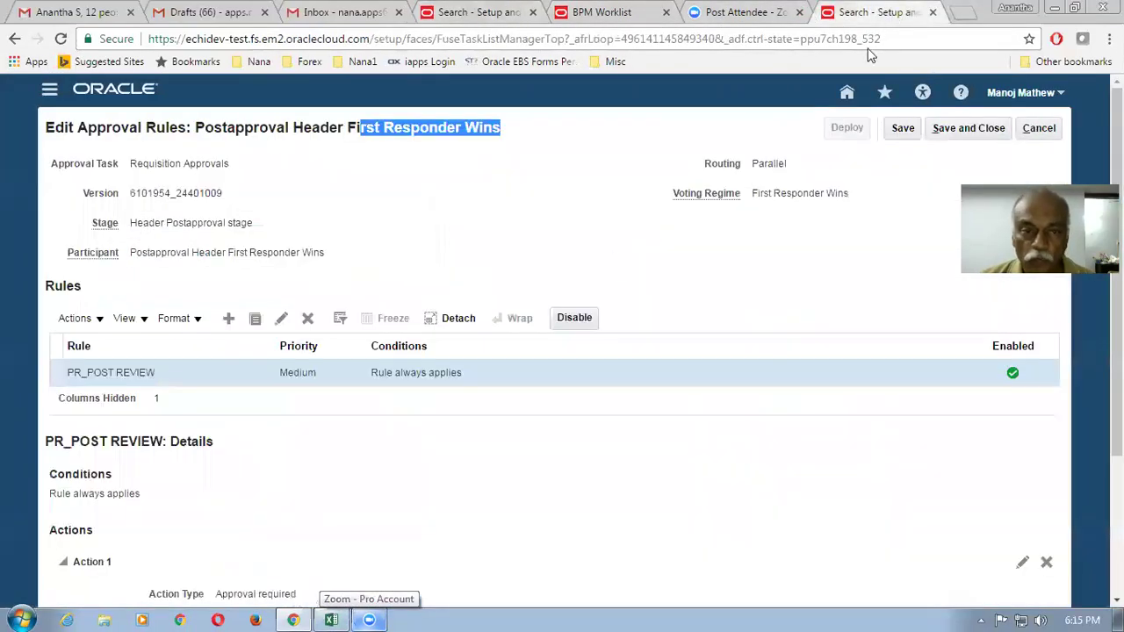
left_click(1038, 130)
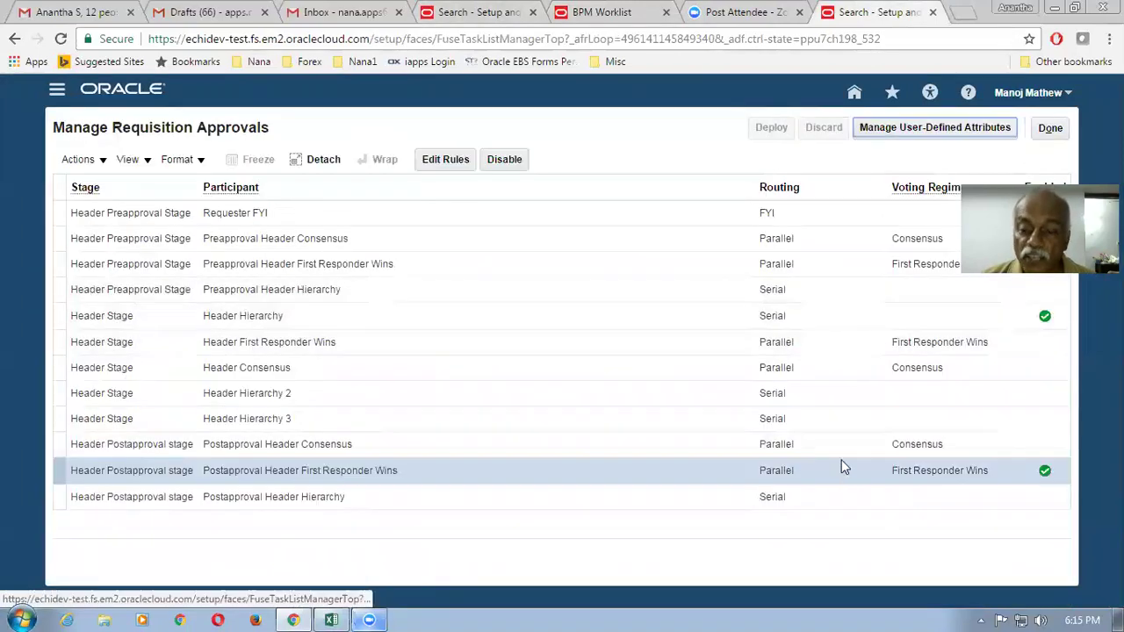
Compare the Postapproval Header Consensus, Header Hierarchy and Postapproval Header First Responder Wins participants in Manage Requisition Approvals.
left_click(698, 452)
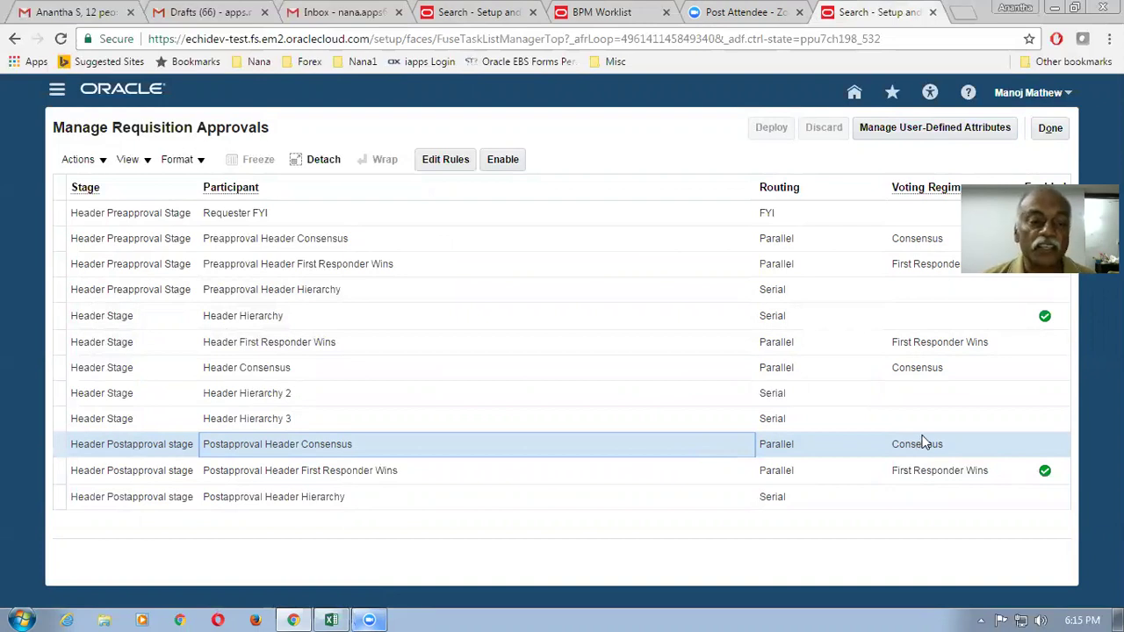
left_click(501, 324)
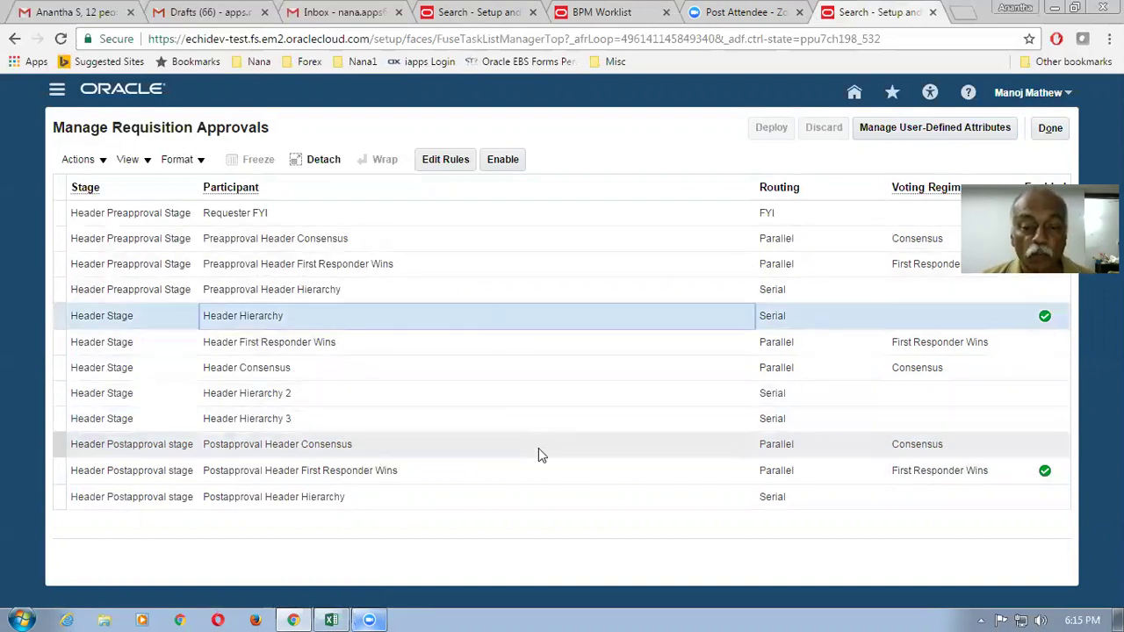
left_click(533, 474)
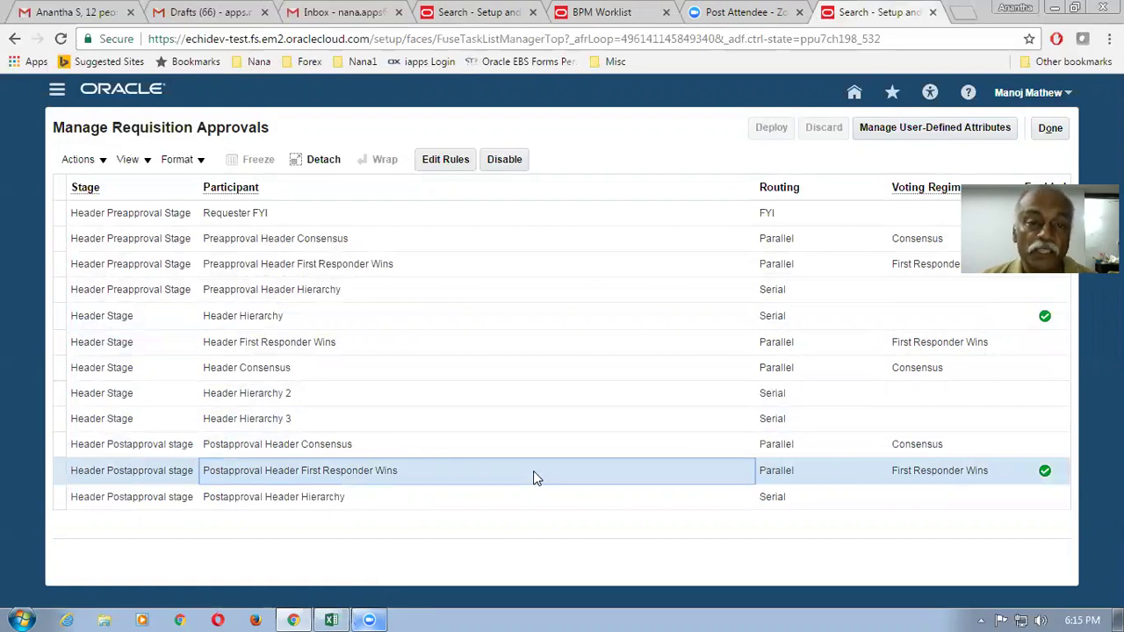
Switch to Excel and examine the Purchase Order Automation hierarchy from the Marketing PO creator in D13 through the amount-based approval levels.
left_click(331, 620)
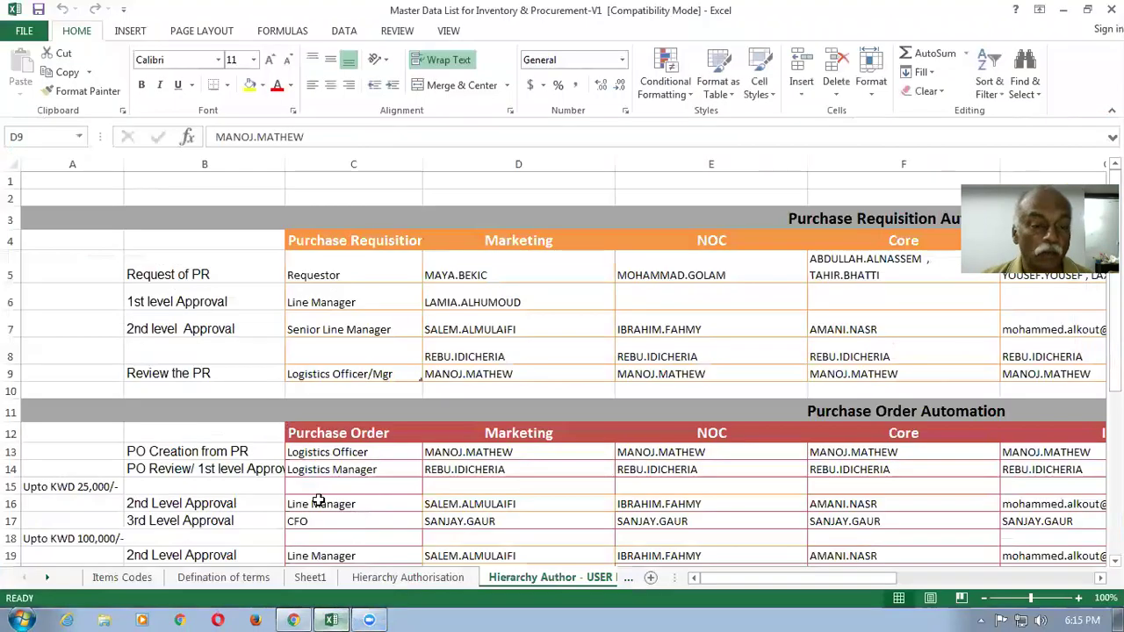
left_click(337, 452)
left_click(460, 452)
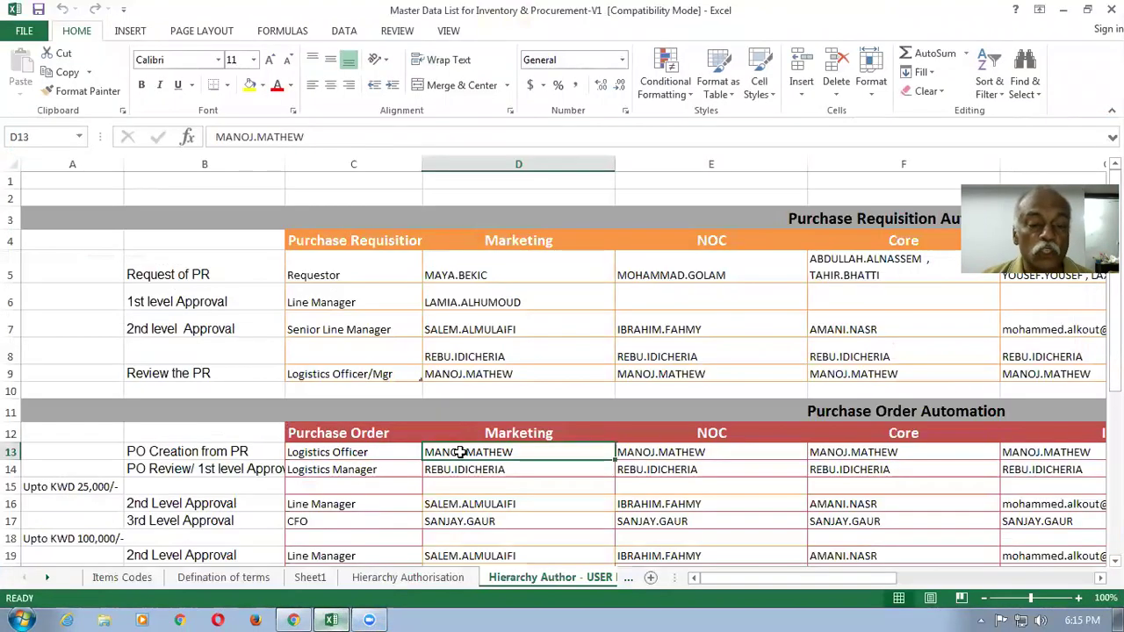
left_click_drag(1115, 373, 1115, 391)
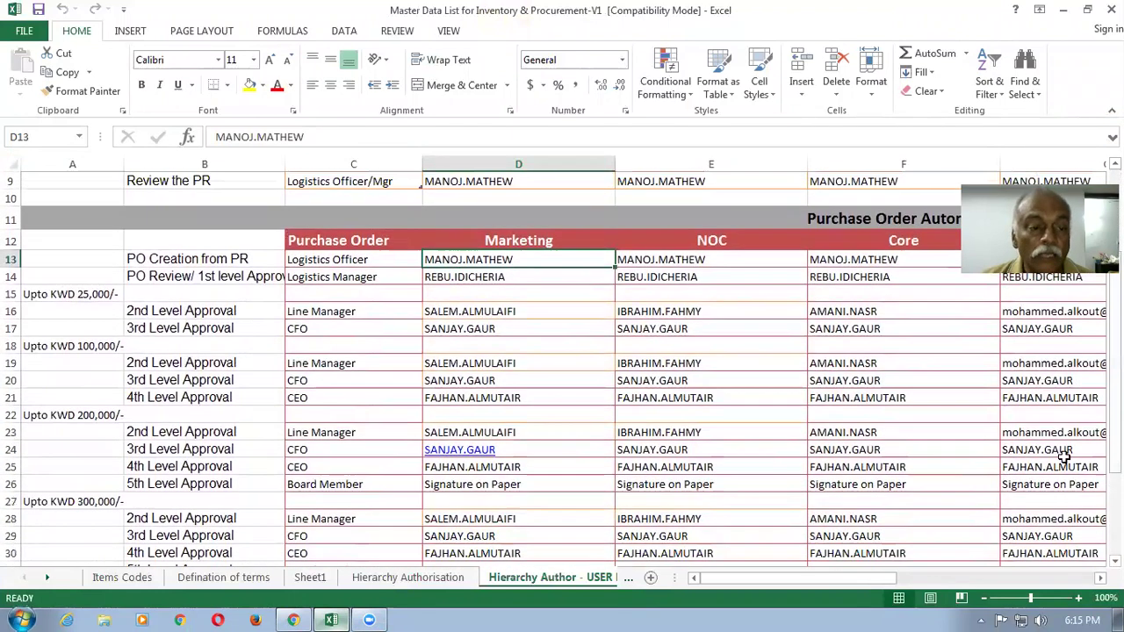
Trace the Marketing purchase order approvals up to KWD 25,000 from the first-level approver in D14 through D16 and D17.
left_click(272, 277)
left_click(461, 278)
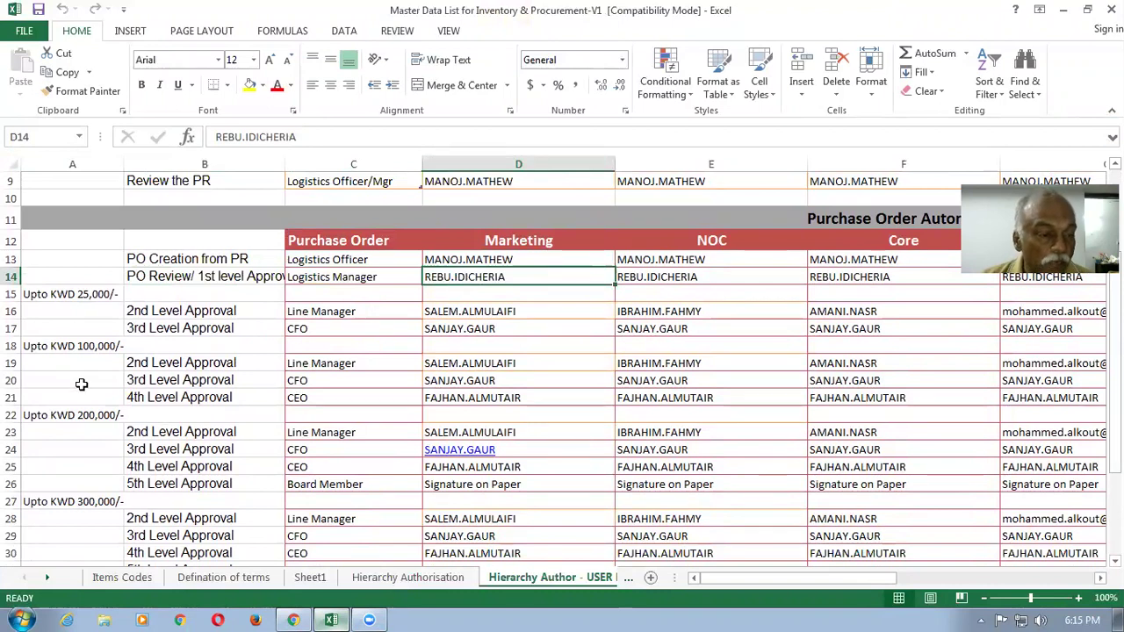
left_click(41, 297)
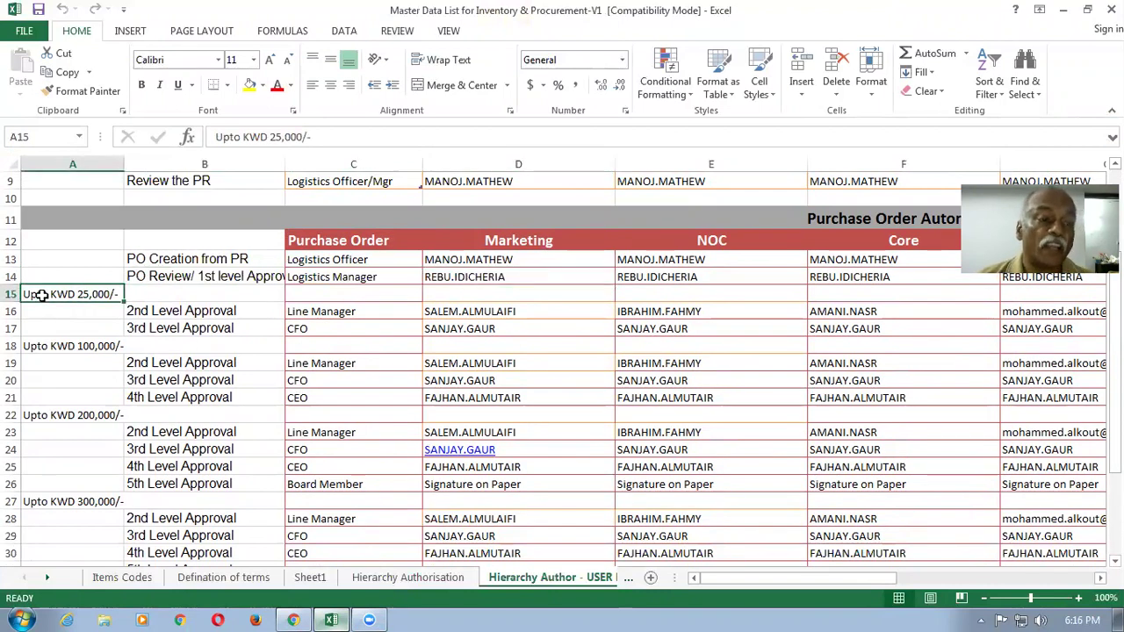
left_click(472, 311)
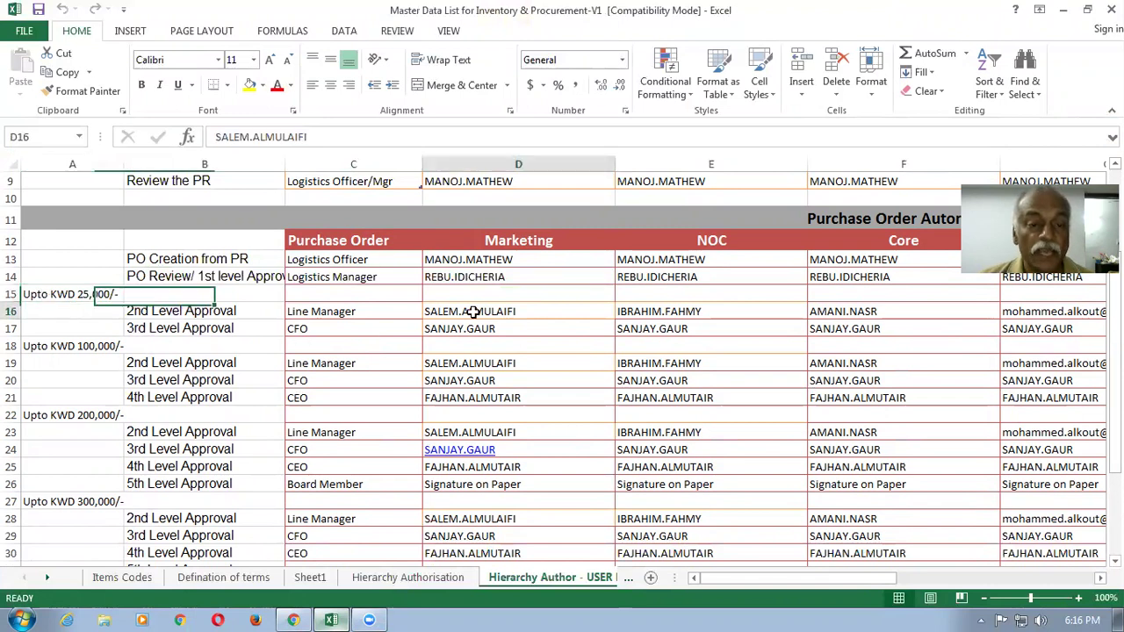
left_click(469, 329)
left_click(476, 310)
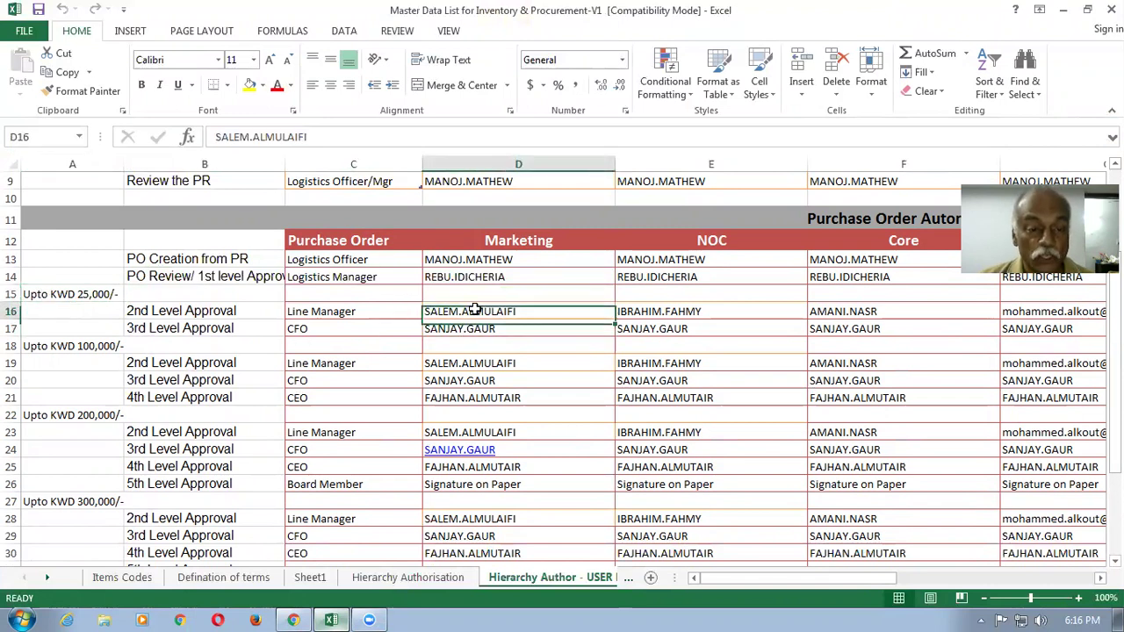
left_click(472, 330)
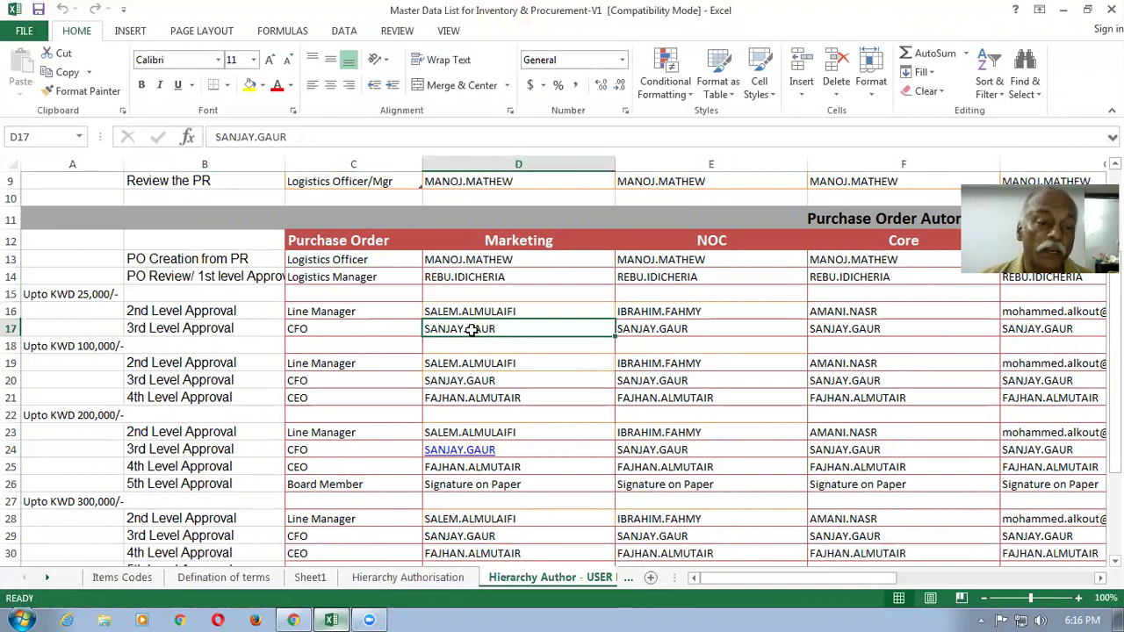
left_click(466, 275)
left_click(463, 312)
left_click(464, 327)
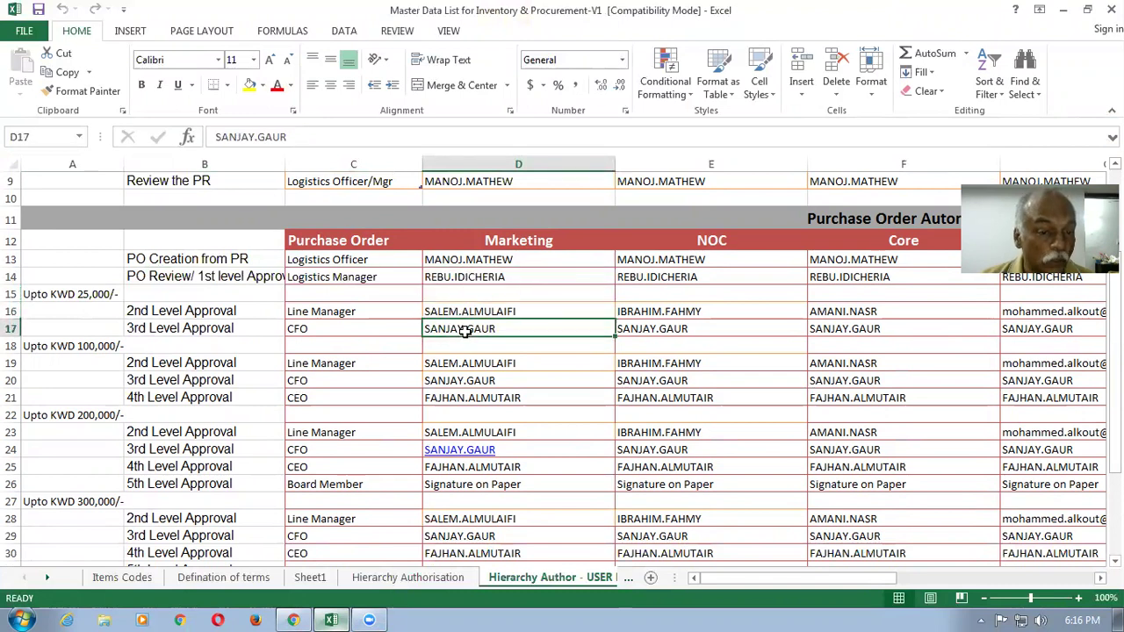
left_click(471, 278)
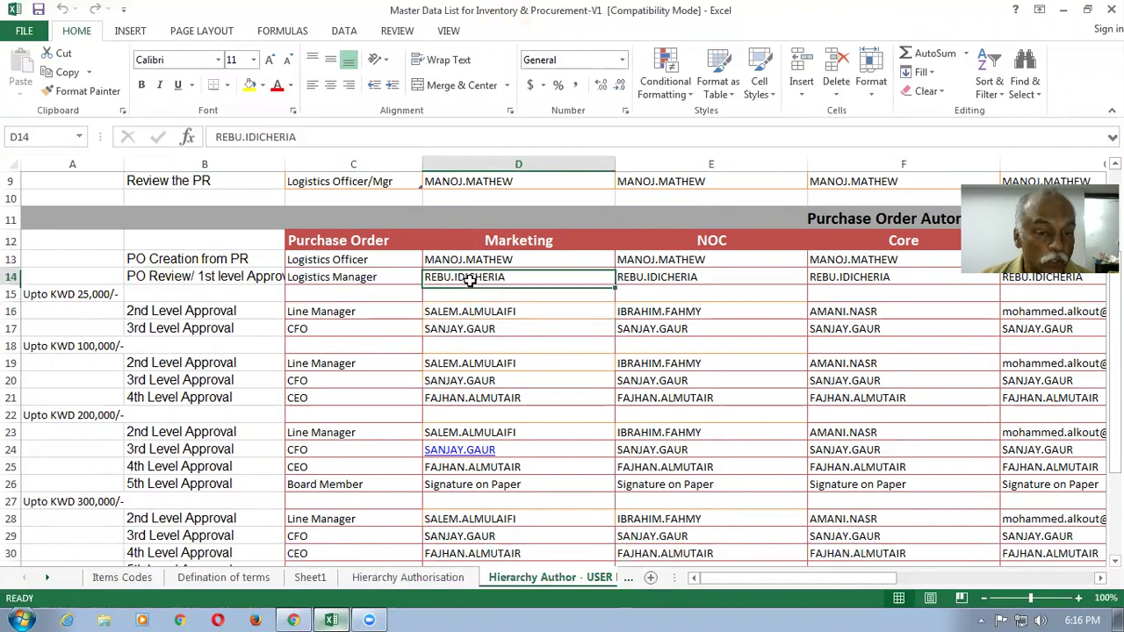
Compare the Marketing purchase order heading in D12 and PO creator in D13 with the requisition requester in D5.
left_click(527, 246)
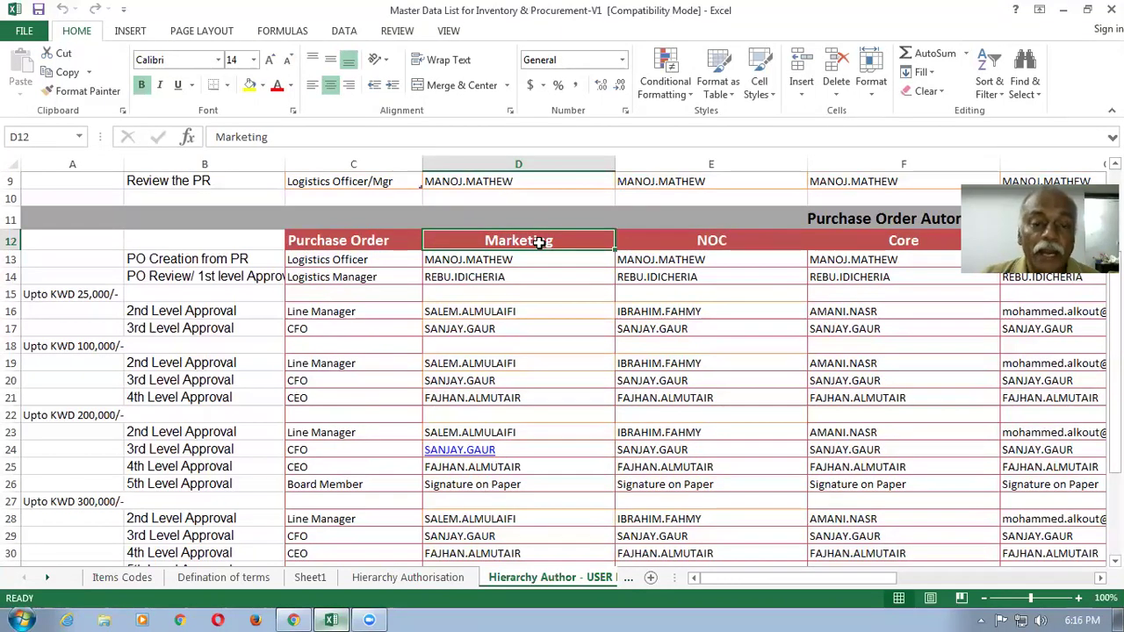
left_click(498, 263)
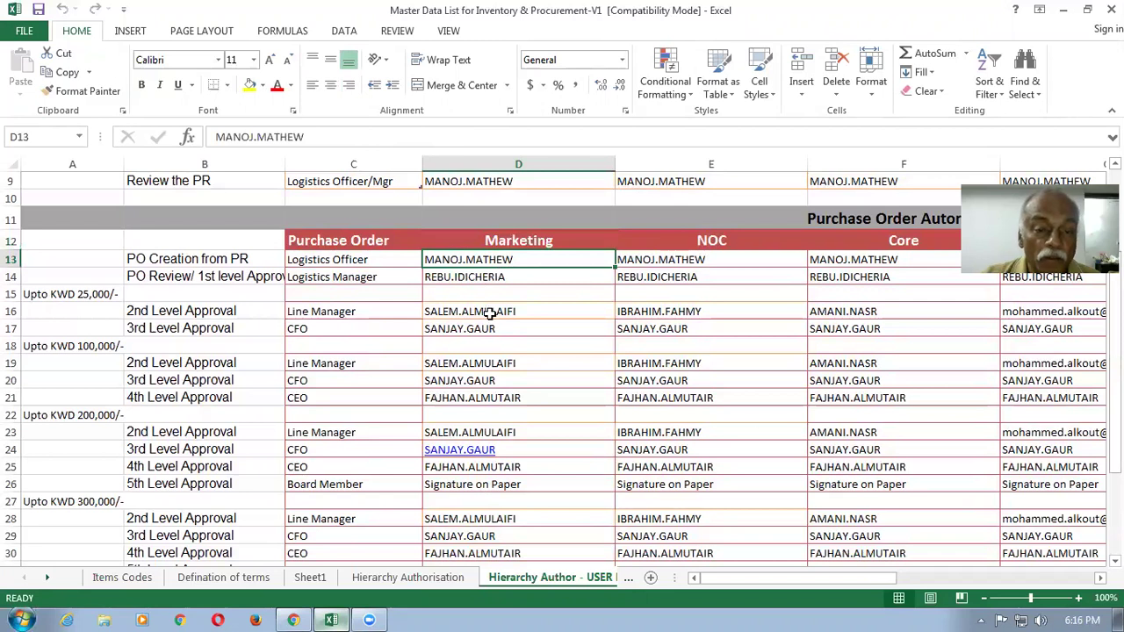
scroll(499, 260, "up", 2)
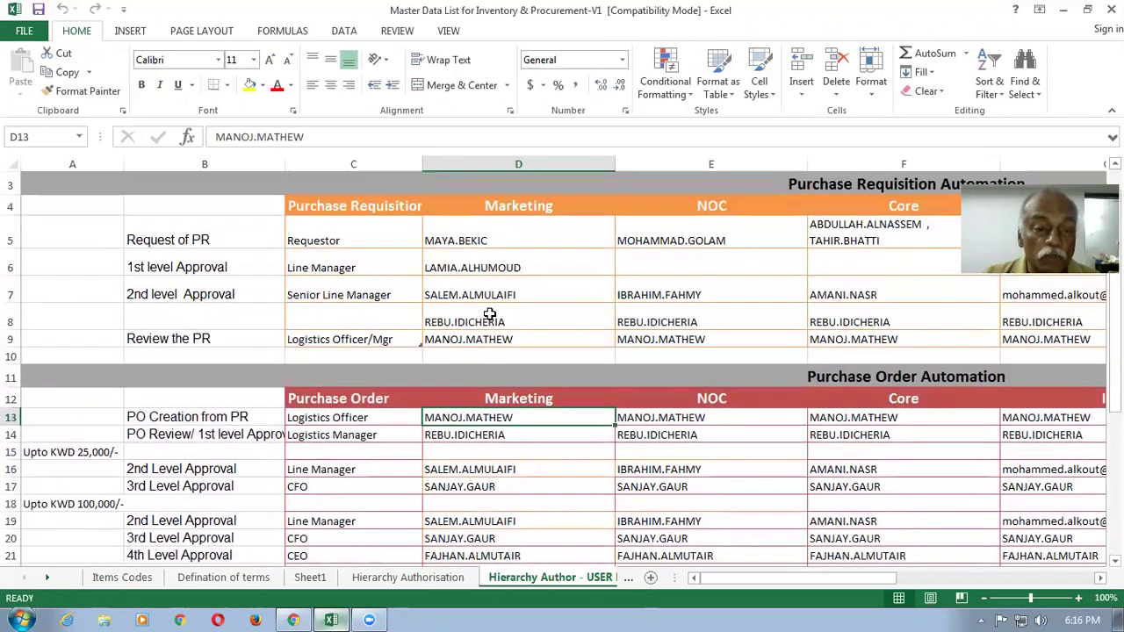
left_click(505, 240)
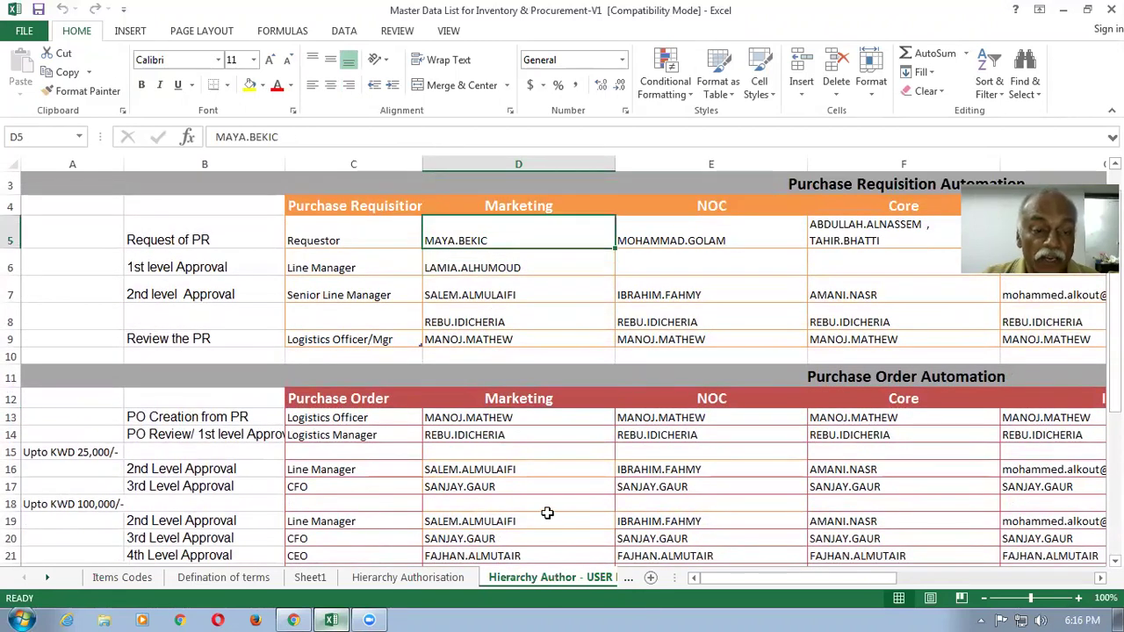
scroll(547, 511, "down", 1)
left_click(530, 324)
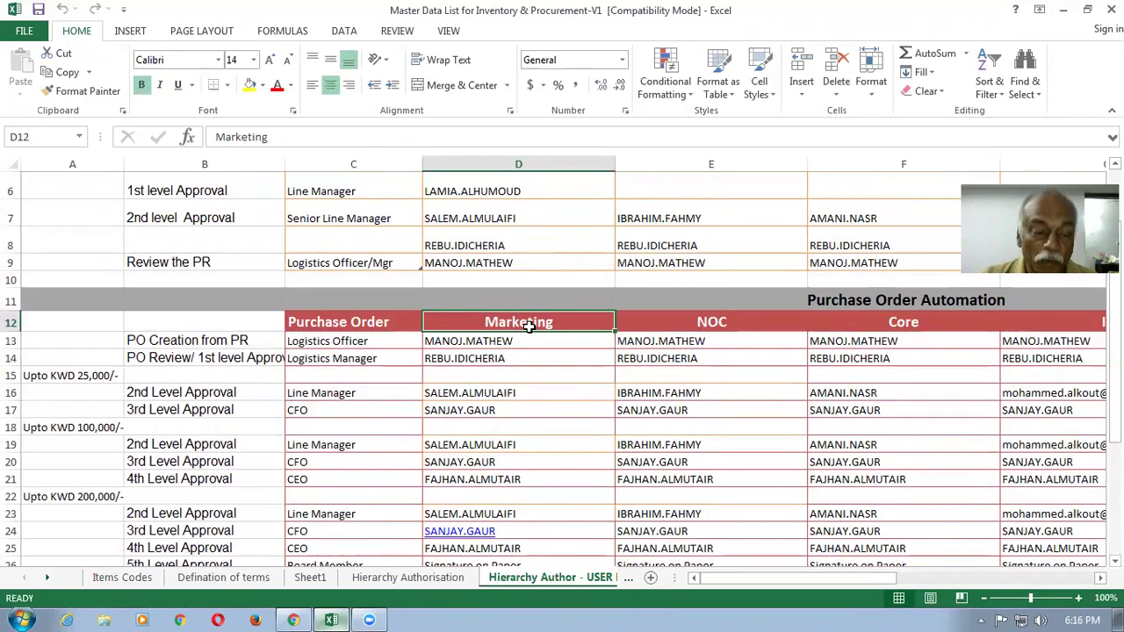
Switch to Chrome and open the Terms Approval Serial rules from Manage Purchasing Document Approvals.
left_click(293, 619)
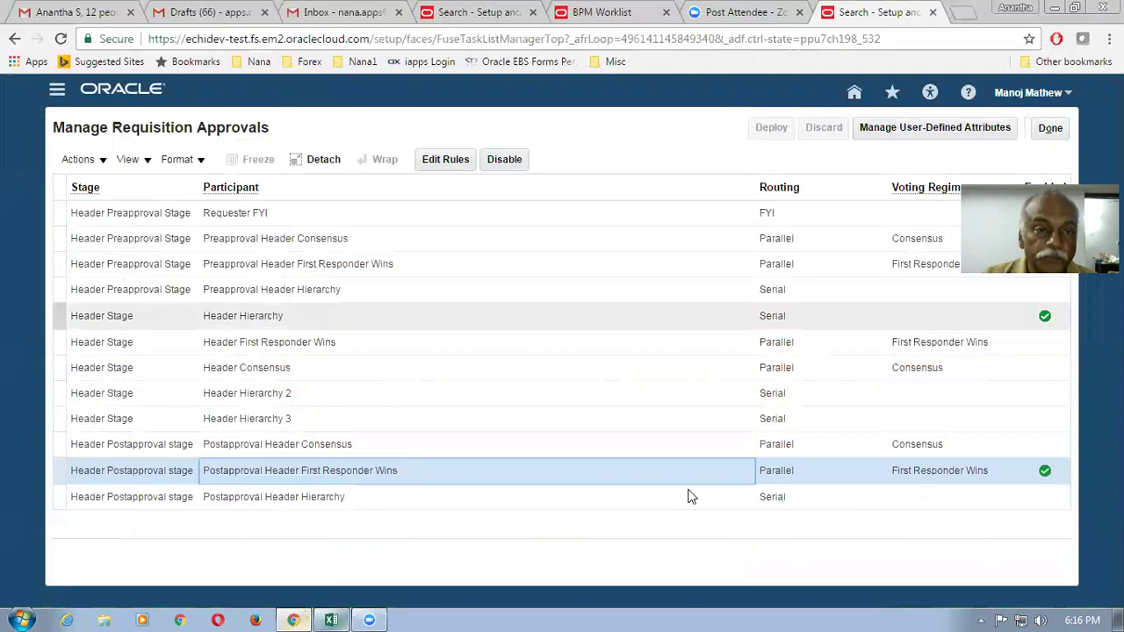
left_click(479, 12)
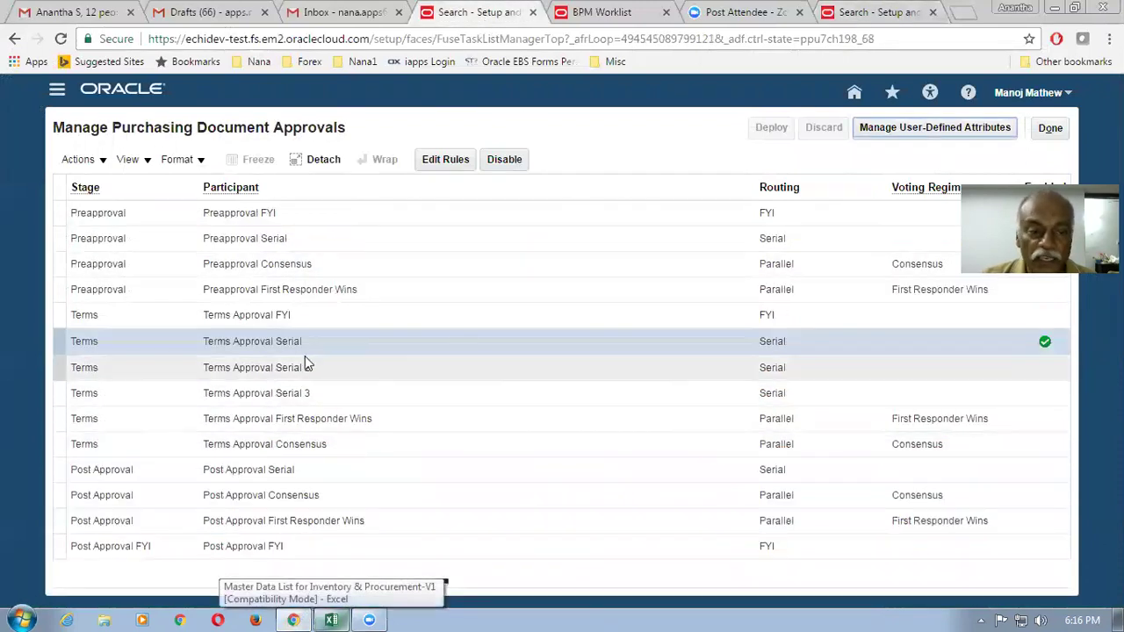
left_click(422, 352)
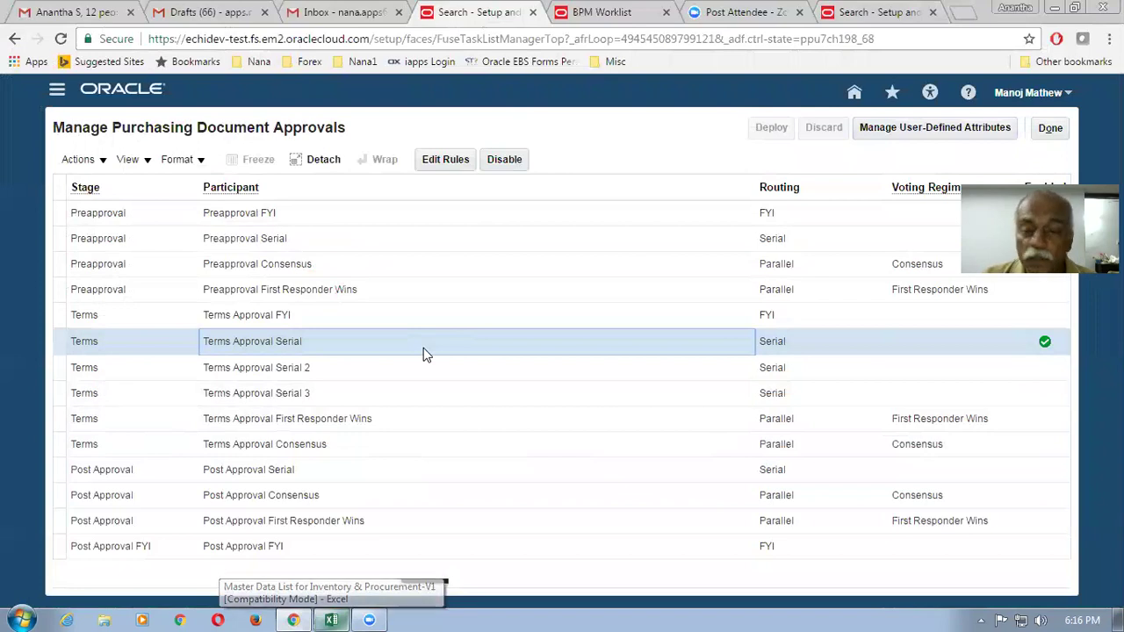
left_click_drag(120, 127, 337, 132)
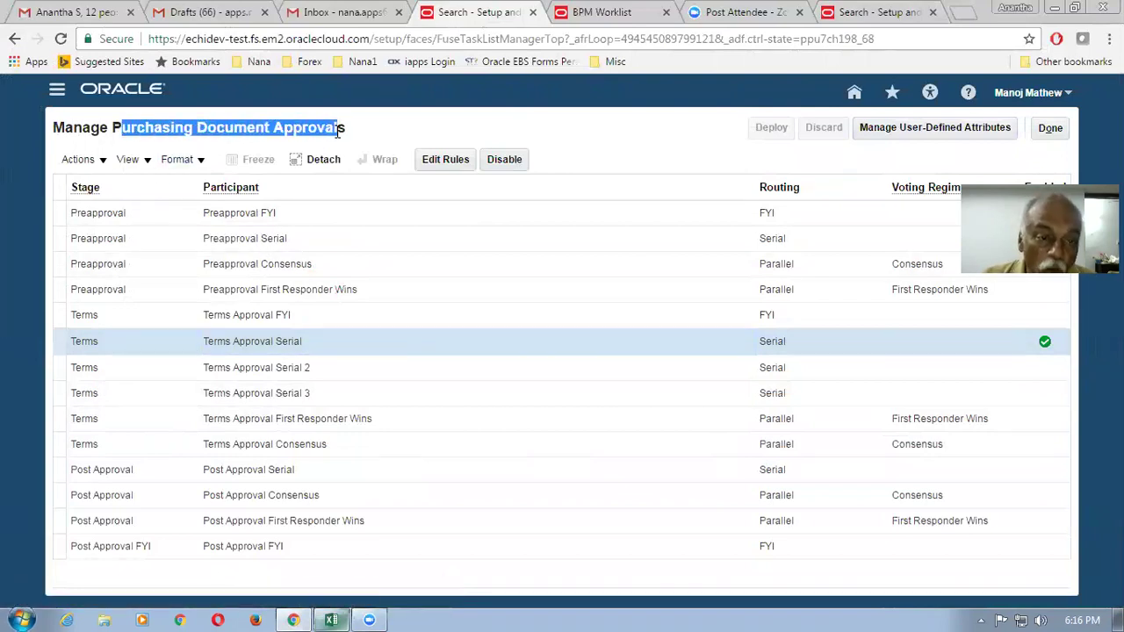
left_click(442, 167)
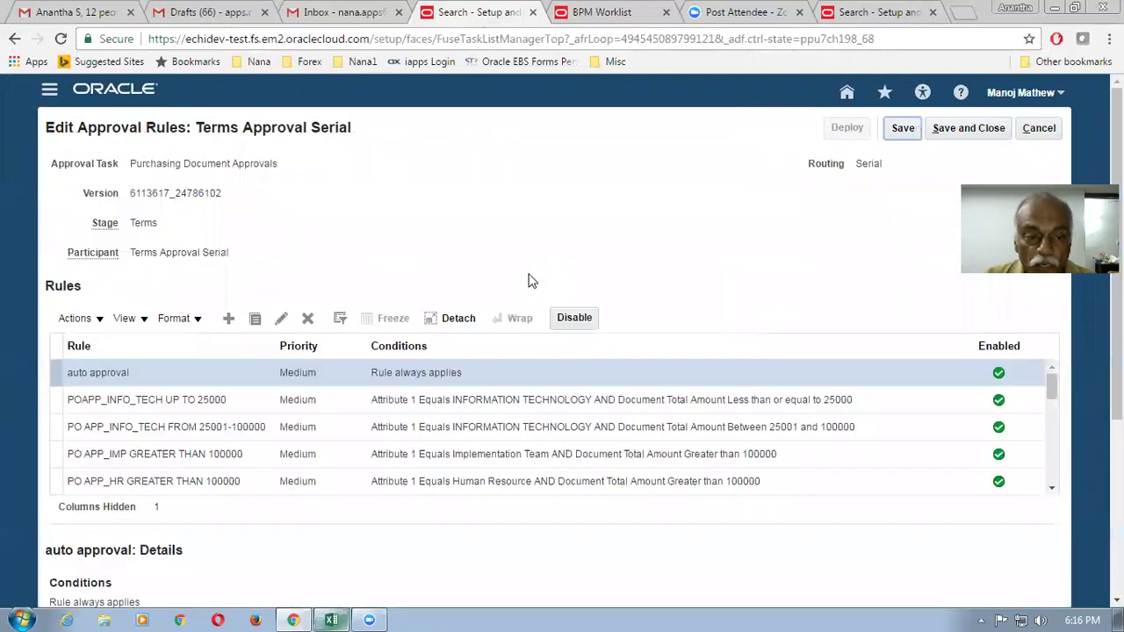
Browse the Terms Approval Serial rules and examine the conditions and action of the auto approval rule.
left_click_drag(1057, 380, 1052, 470)
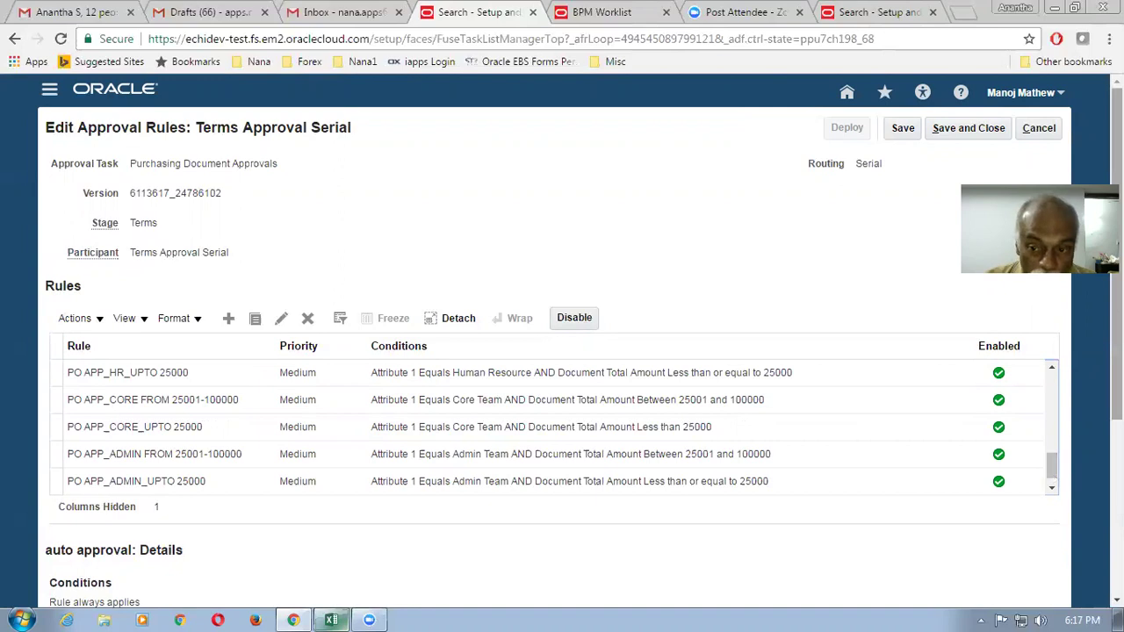
left_click_drag(1052, 466, 1054, 390)
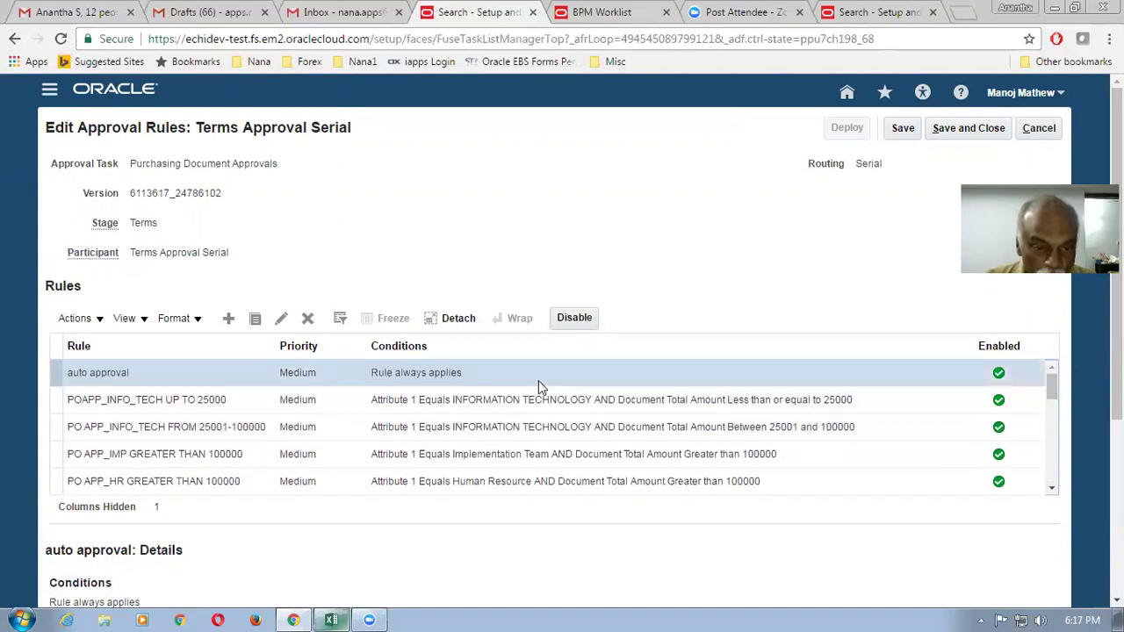
left_click(637, 381)
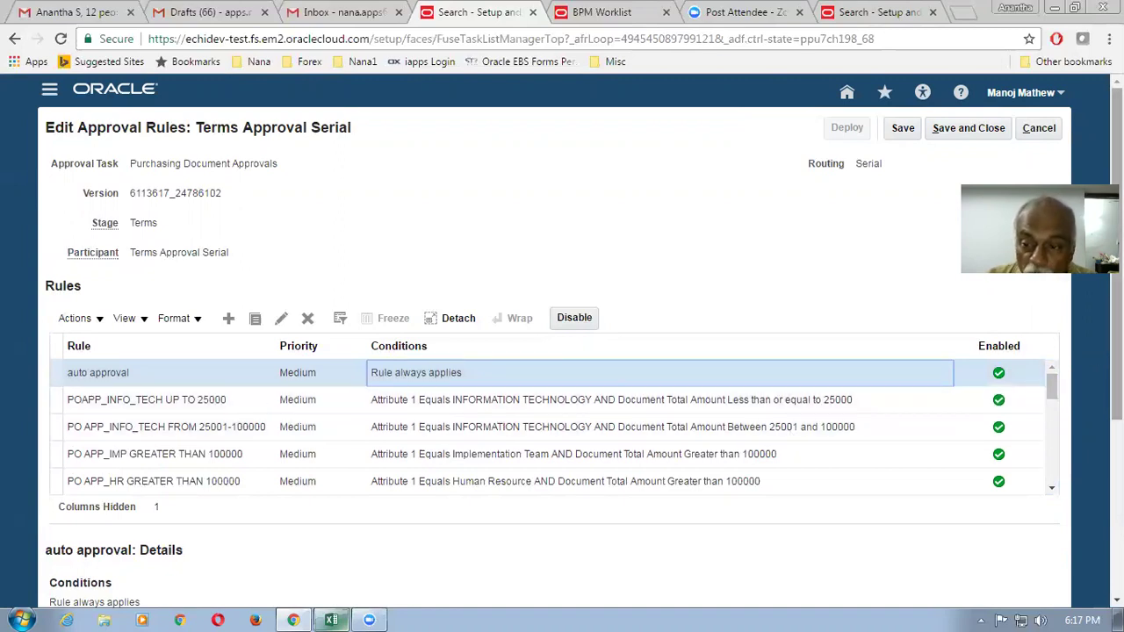
scroll(111, 447, "down", 2)
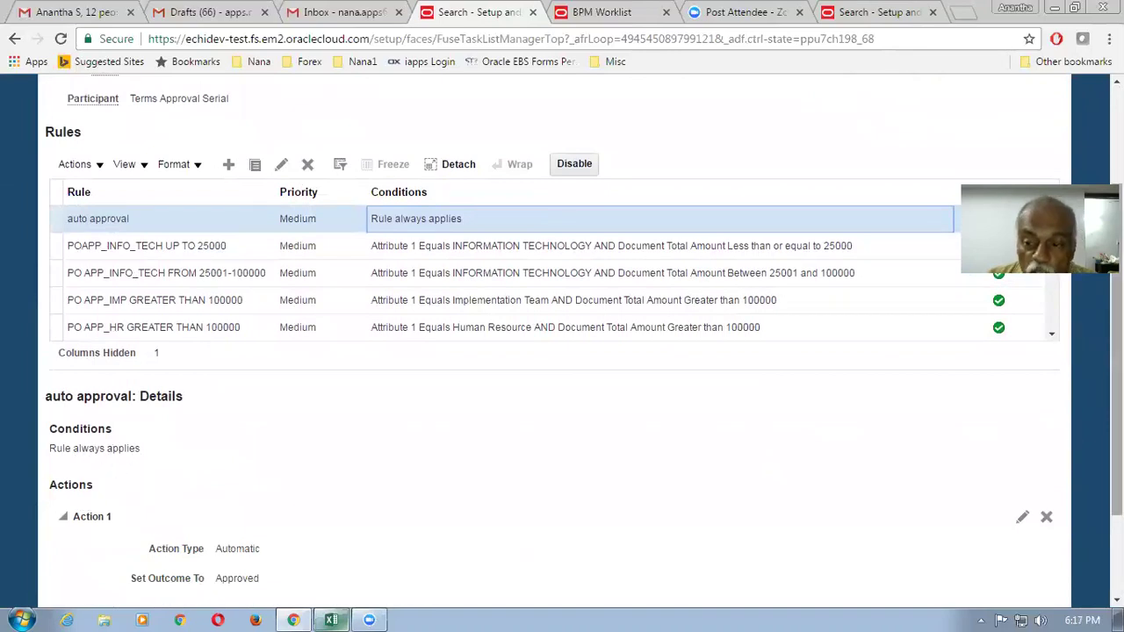
scroll(562, 352, "down", 1)
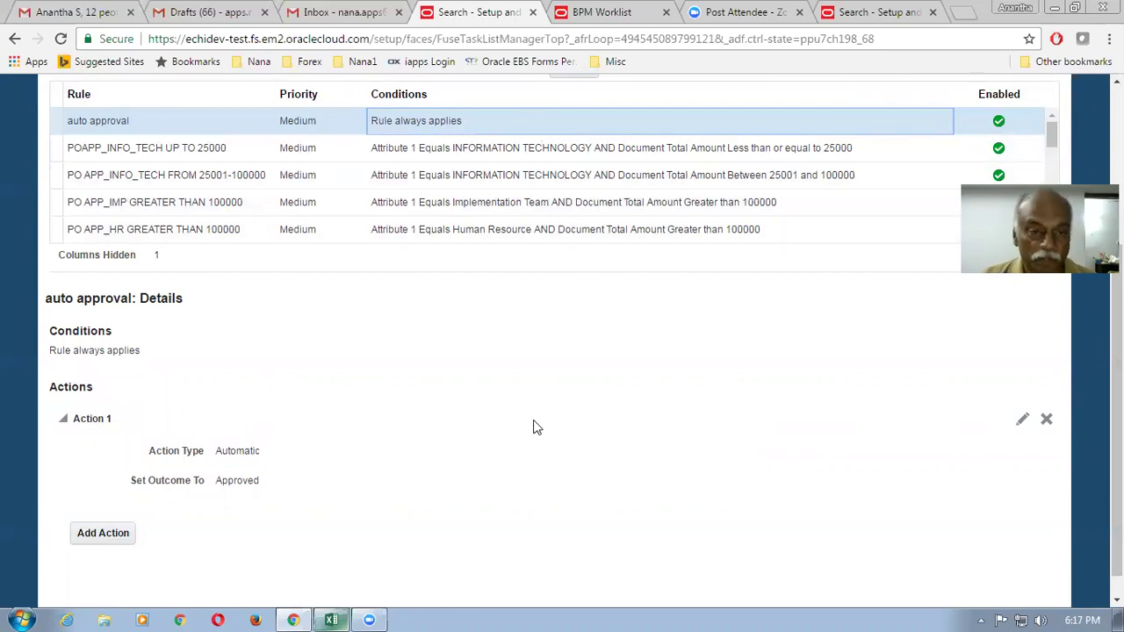
Switch to Excel and review the Marketing purchase order creator in D13 and the department heading in D12.
left_click(338, 617)
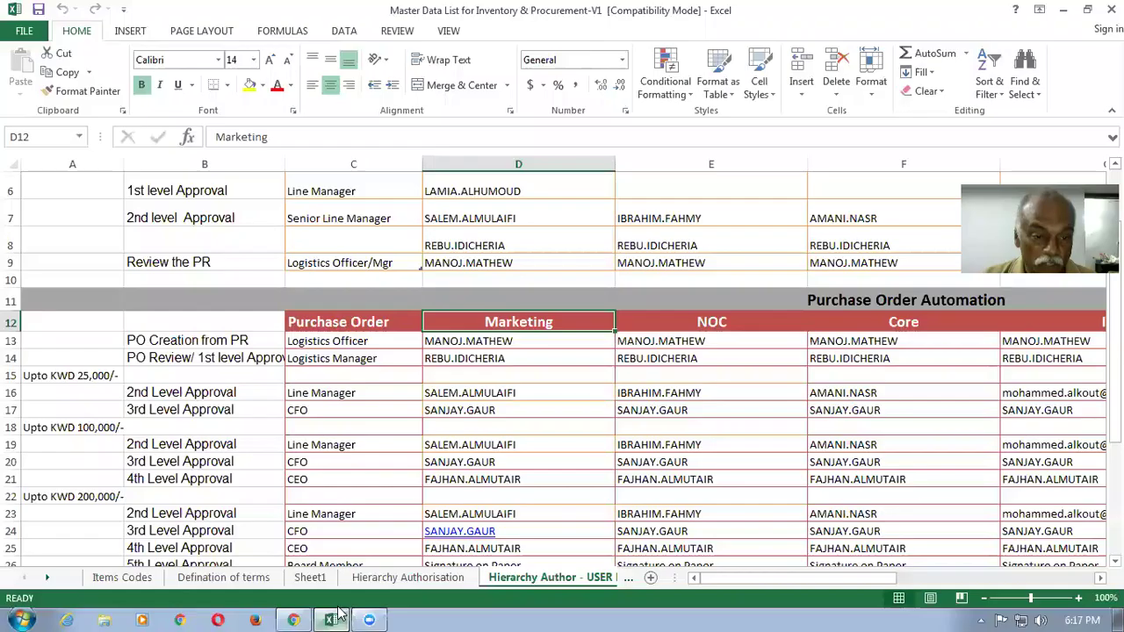
left_click(526, 342)
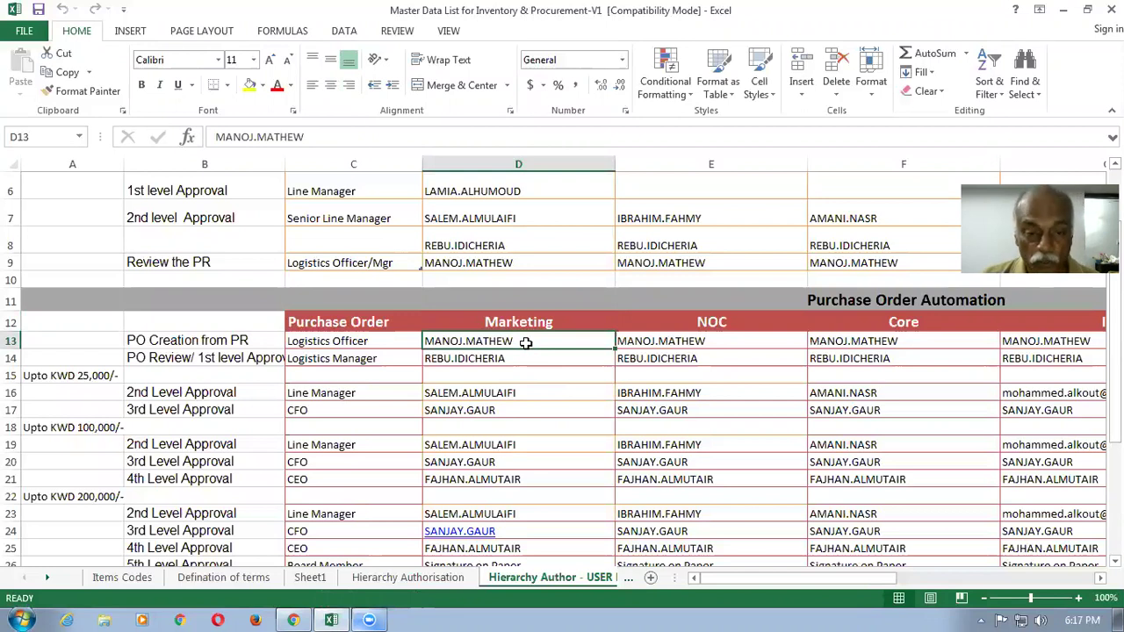
left_click(527, 325)
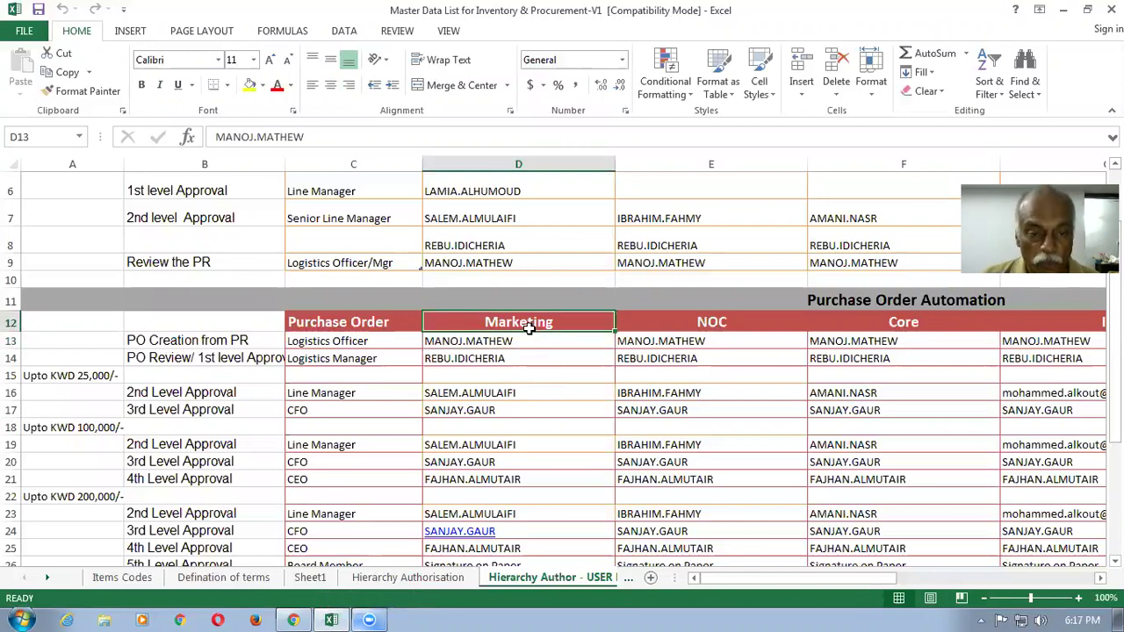
Return to Chrome and display the details of the PO APP_ADMIN_UPTO 25000 approval rule.
left_click(295, 618)
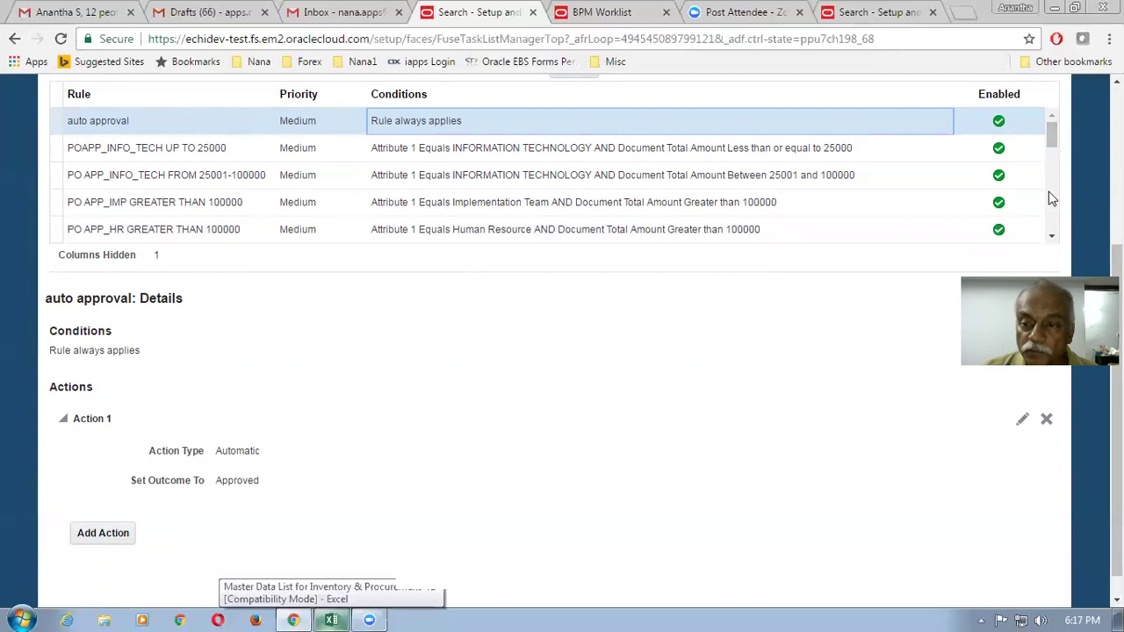
left_click_drag(1057, 143, 1075, 230)
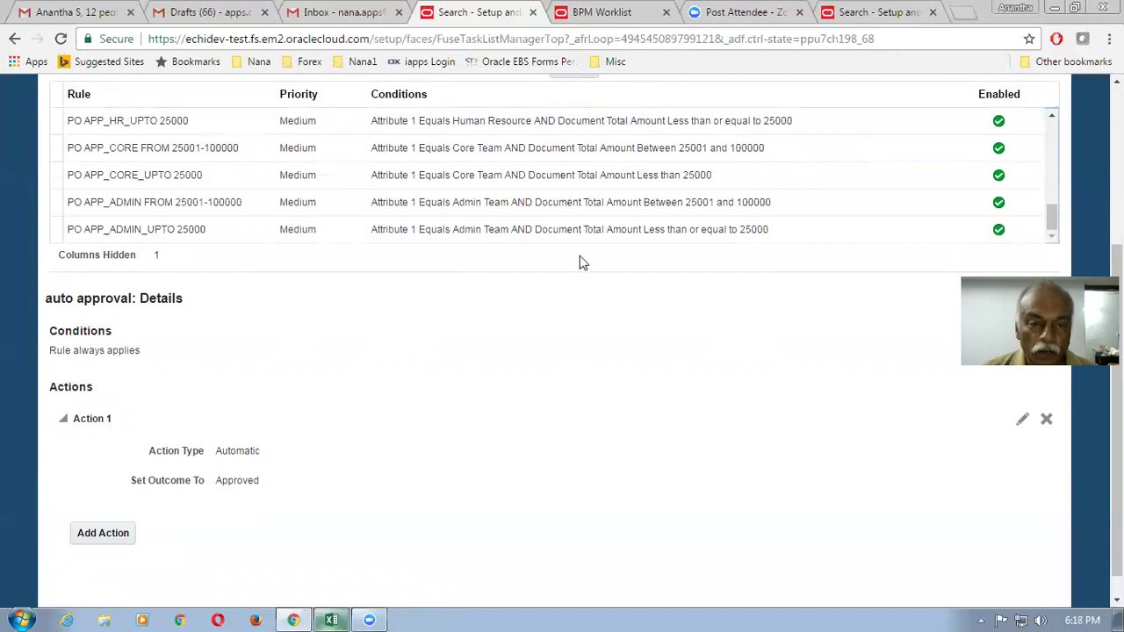
left_click(491, 237)
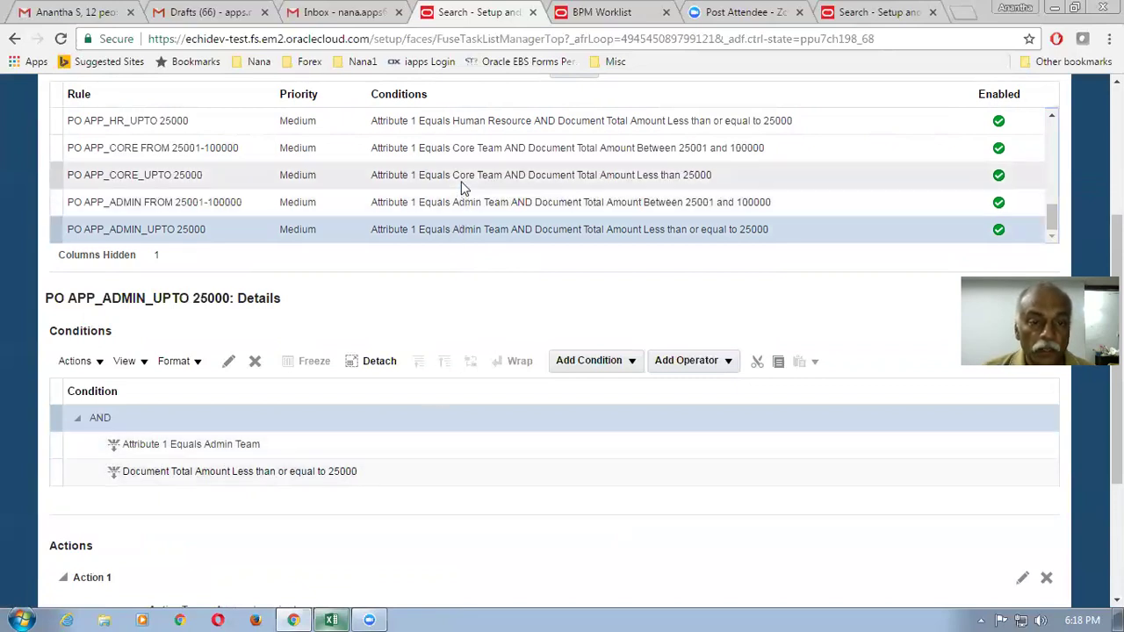
Find the PO APP_MKT_UPTO 25000 rule and examine its conditions and the approval group used in its action.
left_click(1053, 117)
left_click_drag(1056, 119, 1056, 119)
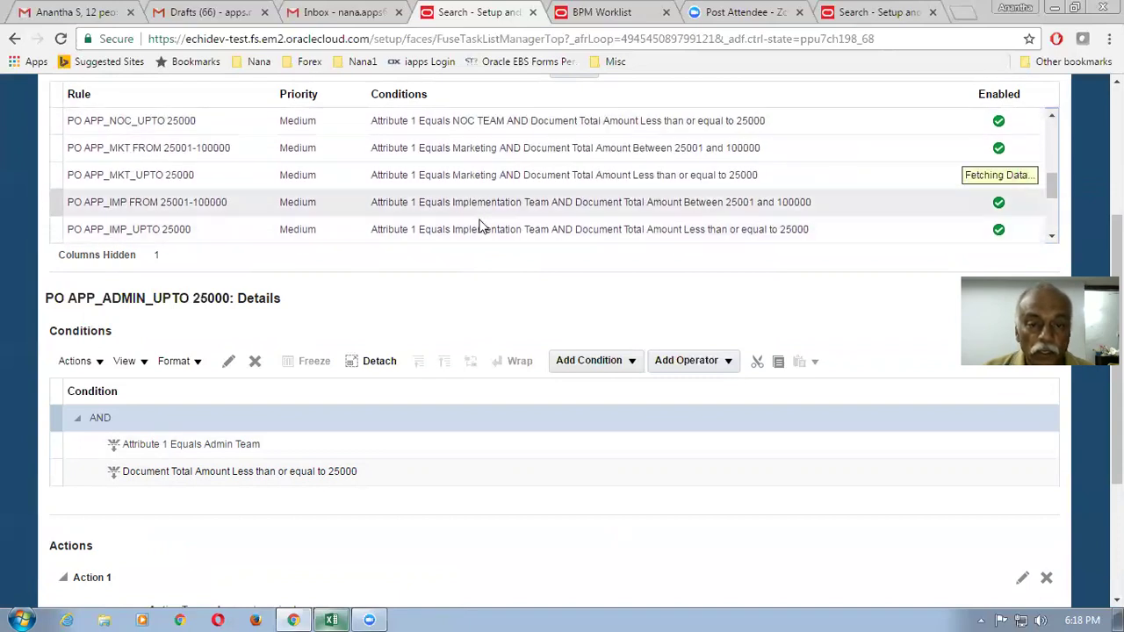
left_click(598, 183)
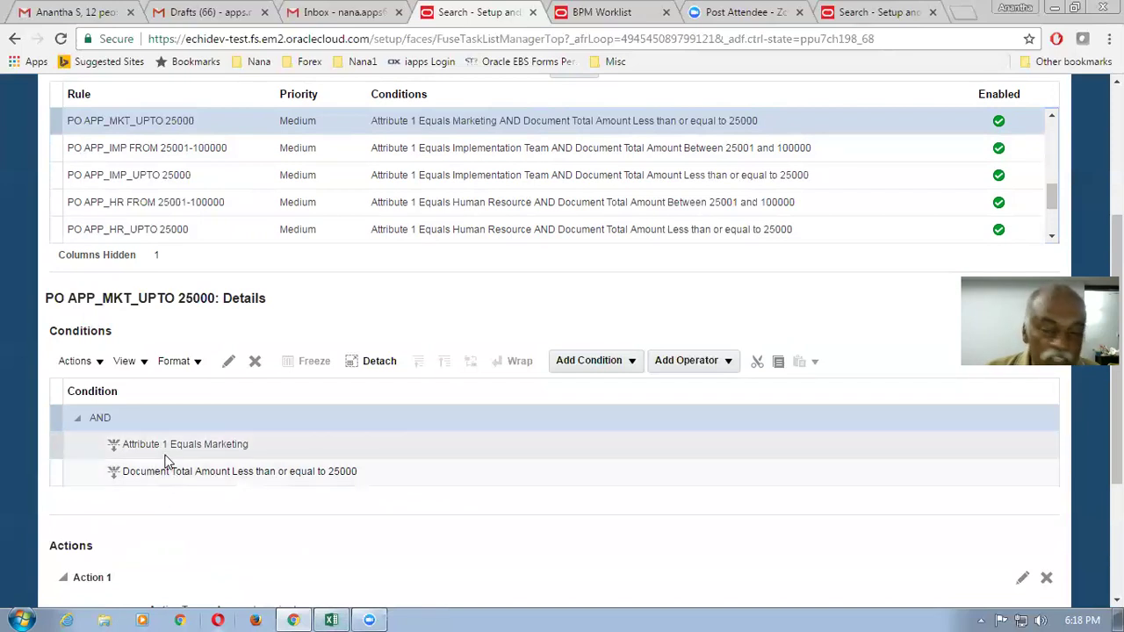
scroll(562, 352, "down", 3)
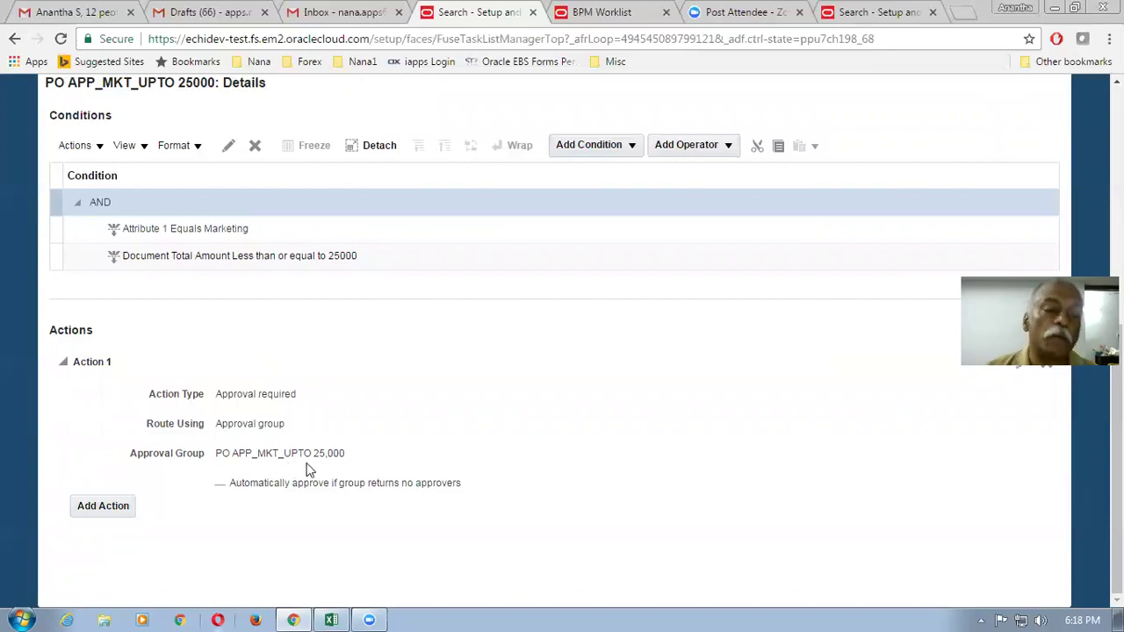
Show the members of the PO APP_MKT_UPTO 25,000 approval group in BPM Worklist.
left_click(625, 12)
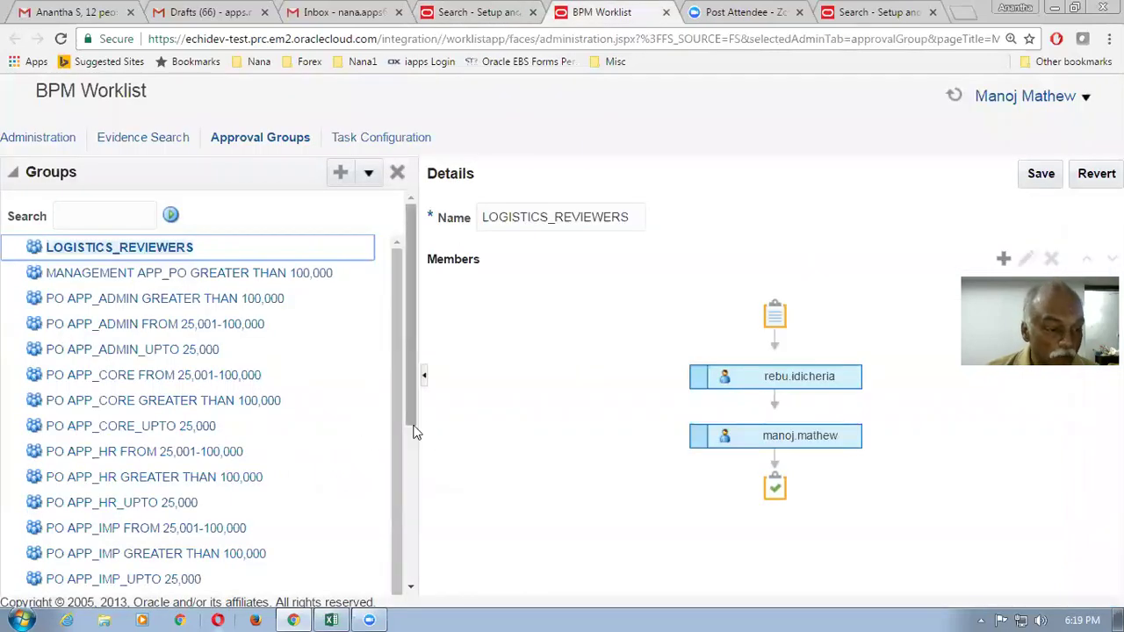
left_click_drag(417, 424, 441, 541)
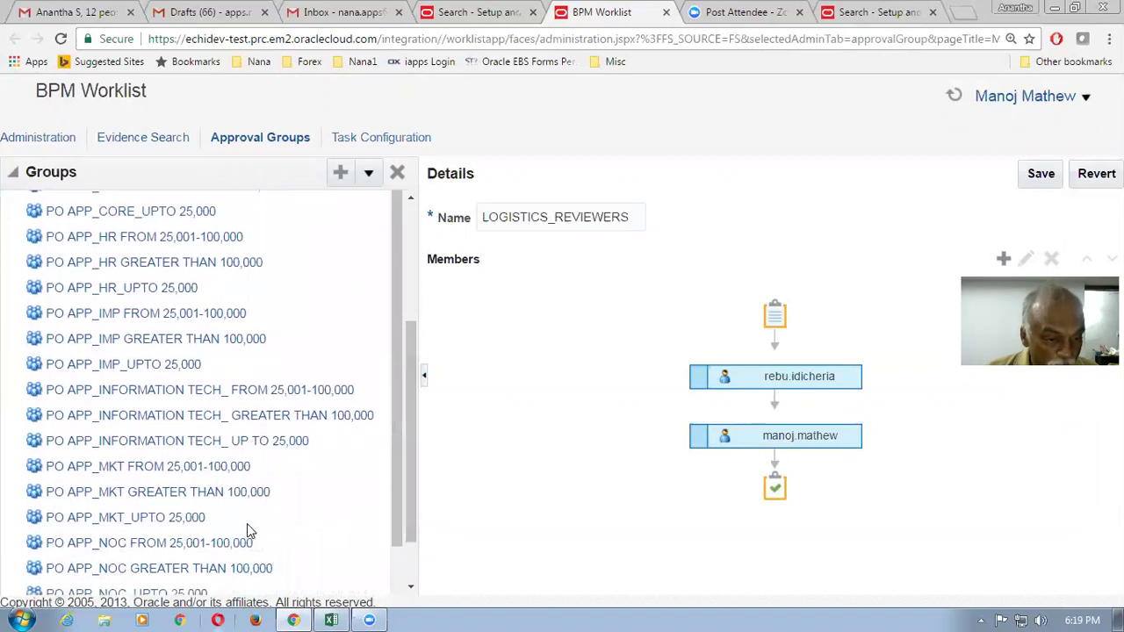
left_click(193, 525)
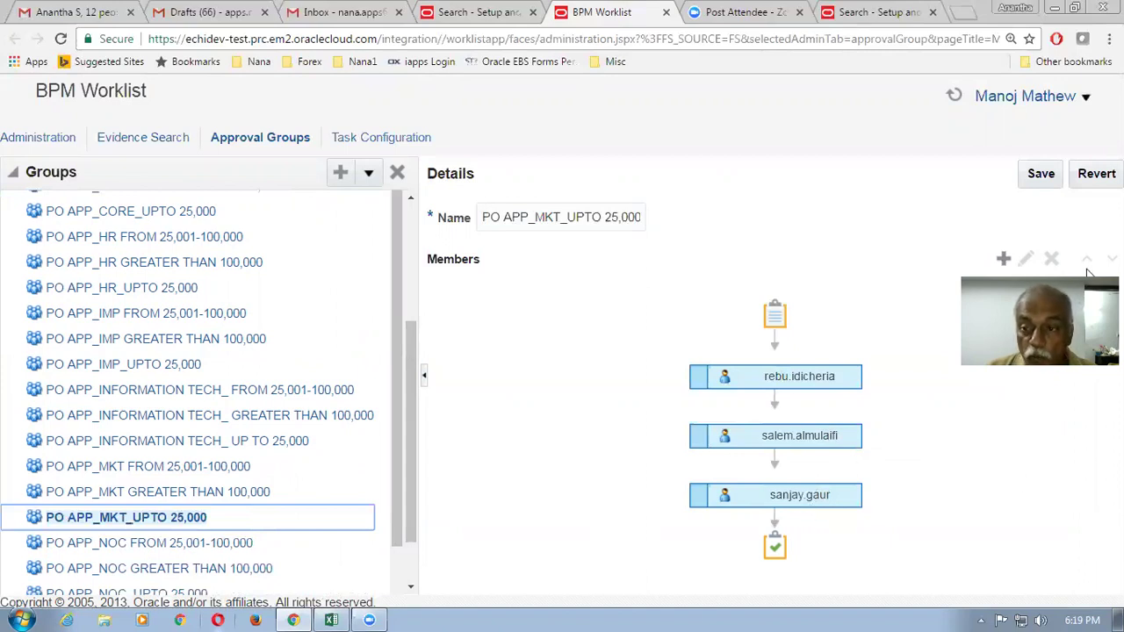
left_click_drag(1087, 273, 1019, 290)
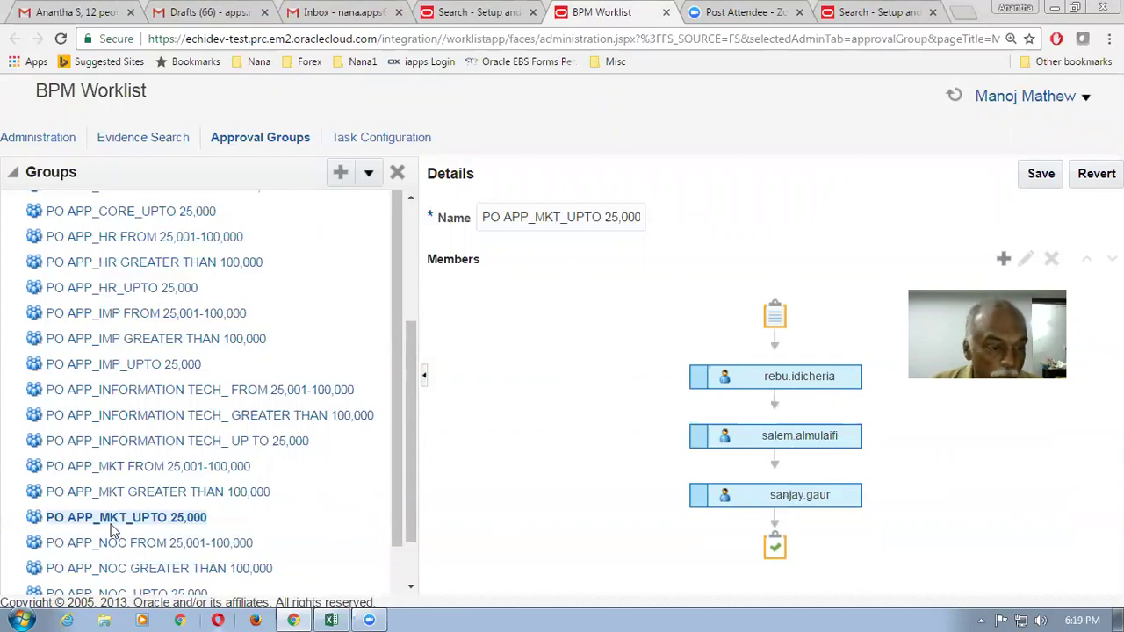
Switch to Excel and review the Marketing purchase order approvers for amounts up to KWD 25,000 in D14, D16 and D17.
left_click(332, 620)
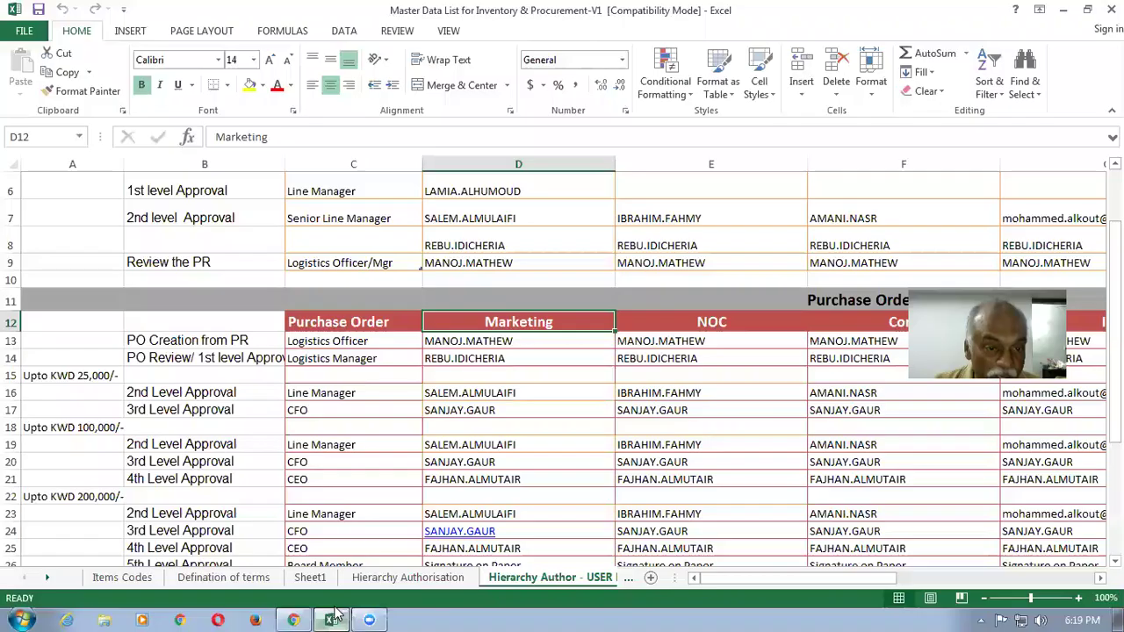
left_click(486, 360)
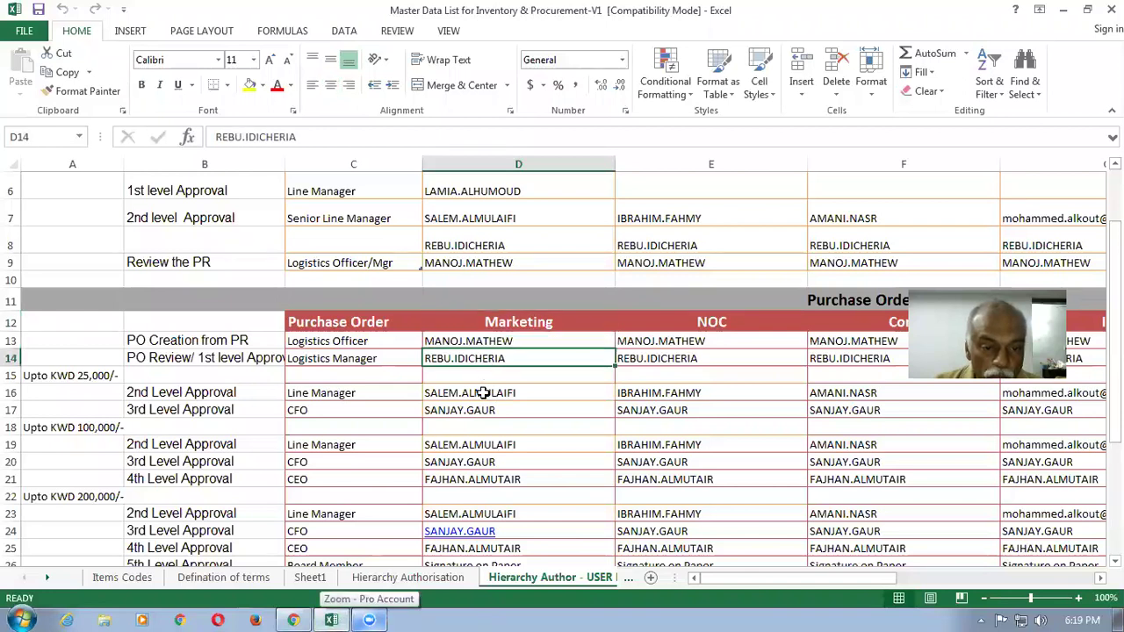
left_click(483, 397)
left_click(477, 416)
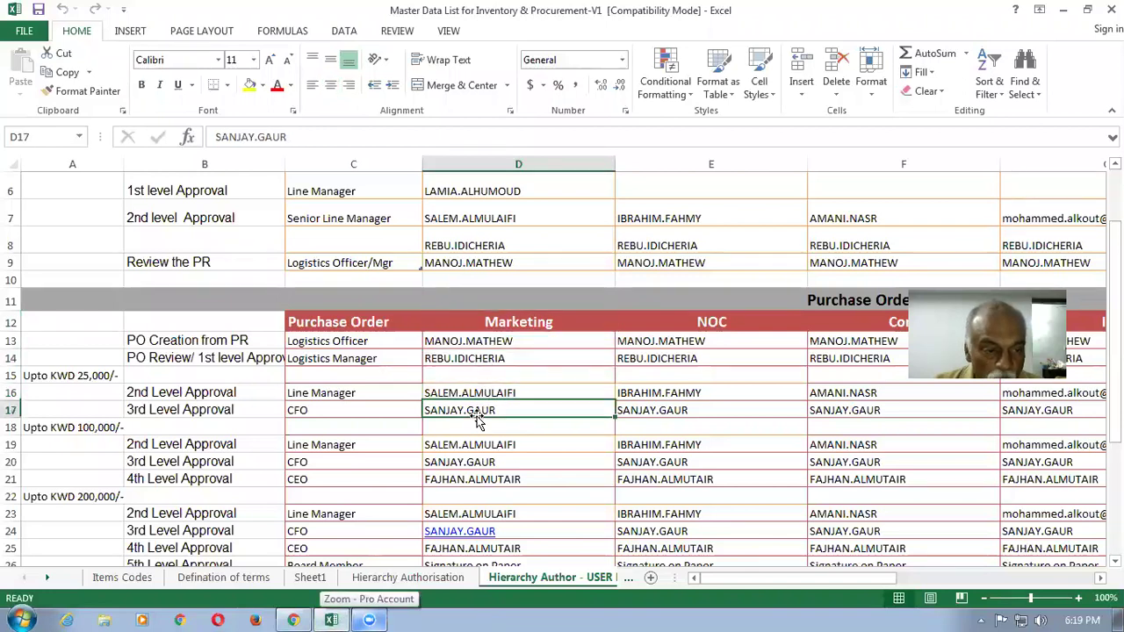
Review the Upto KWD 100,000 tier in A18 and its Marketing approvers in D14 and D19 through D21.
left_click(64, 431)
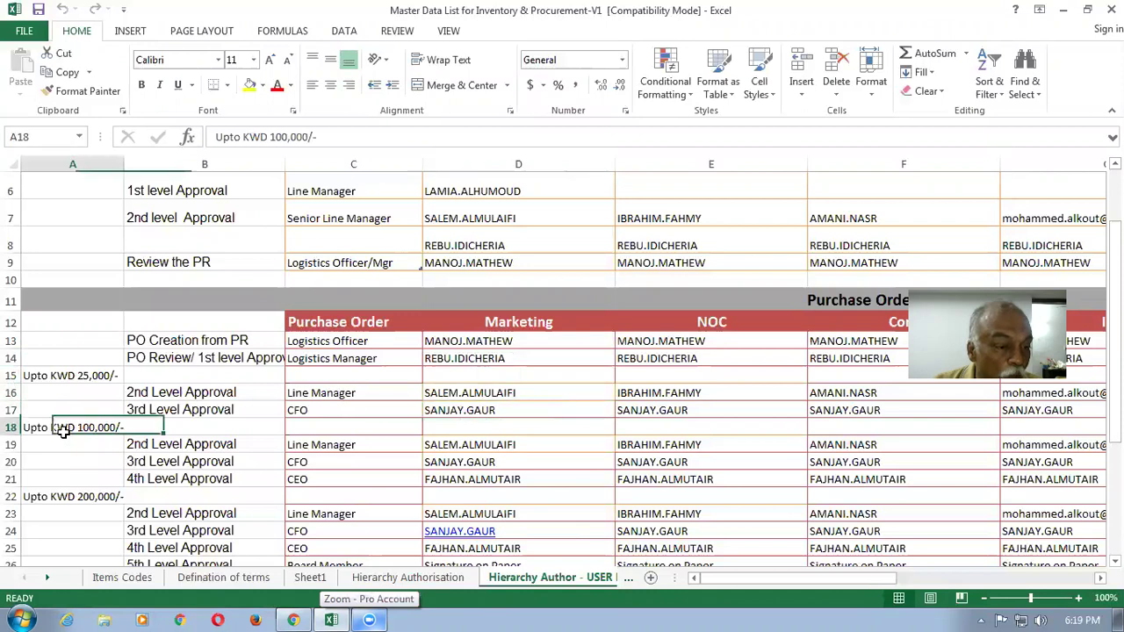
left_click(454, 362)
left_click(474, 444)
left_click(469, 462)
left_click(468, 481)
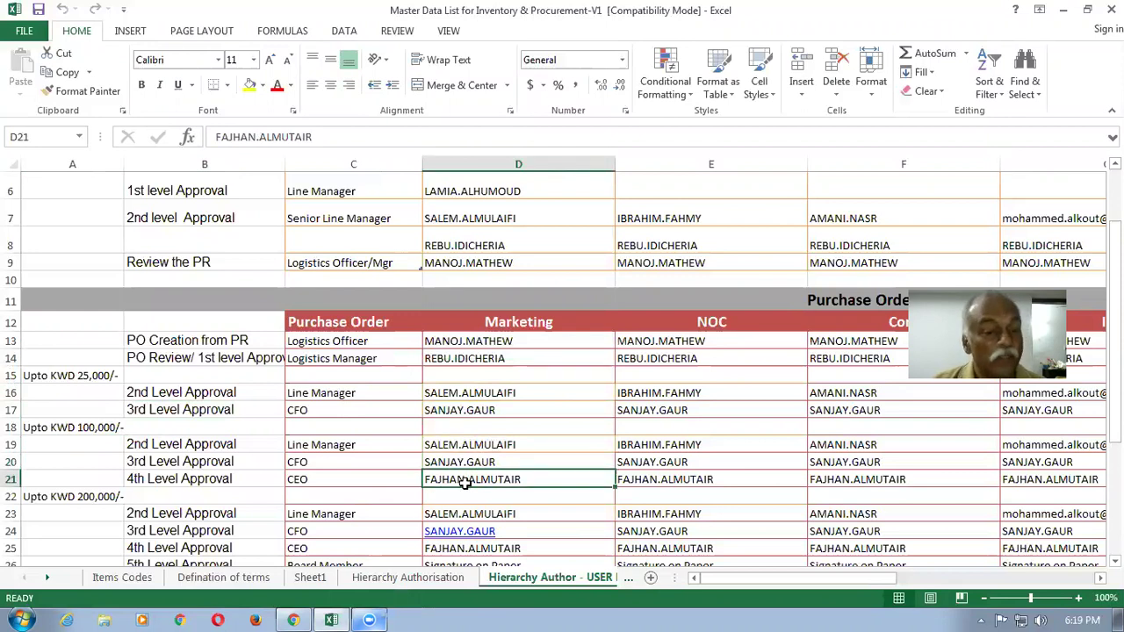
Return to Chrome and show the members of the PO APP_MKT FROM 25,001-100,000 approval group.
left_click(335, 616)
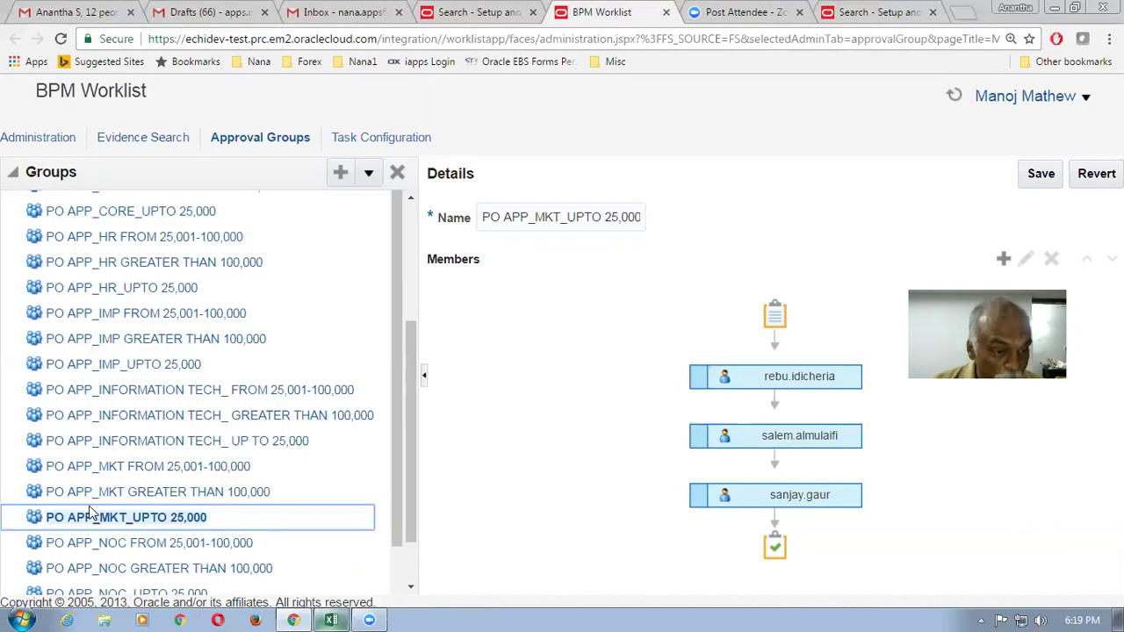
left_click(215, 472)
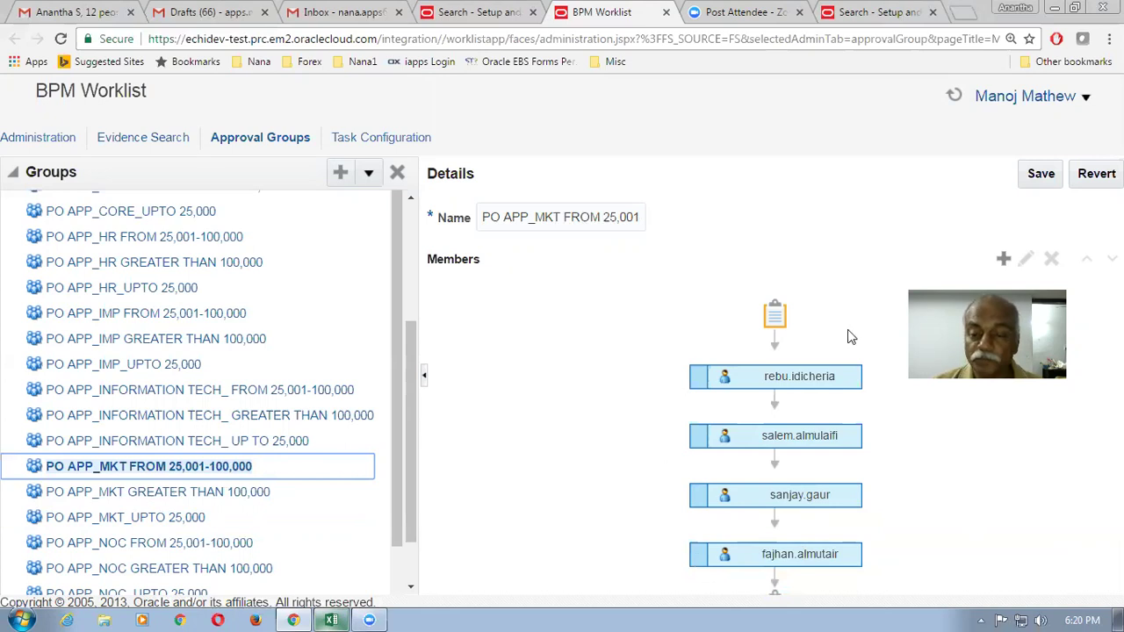
Switch to Excel and examine the Upto KWD 200,000 tier in A22 and its Marketing board member approval in D26.
left_click(331, 620)
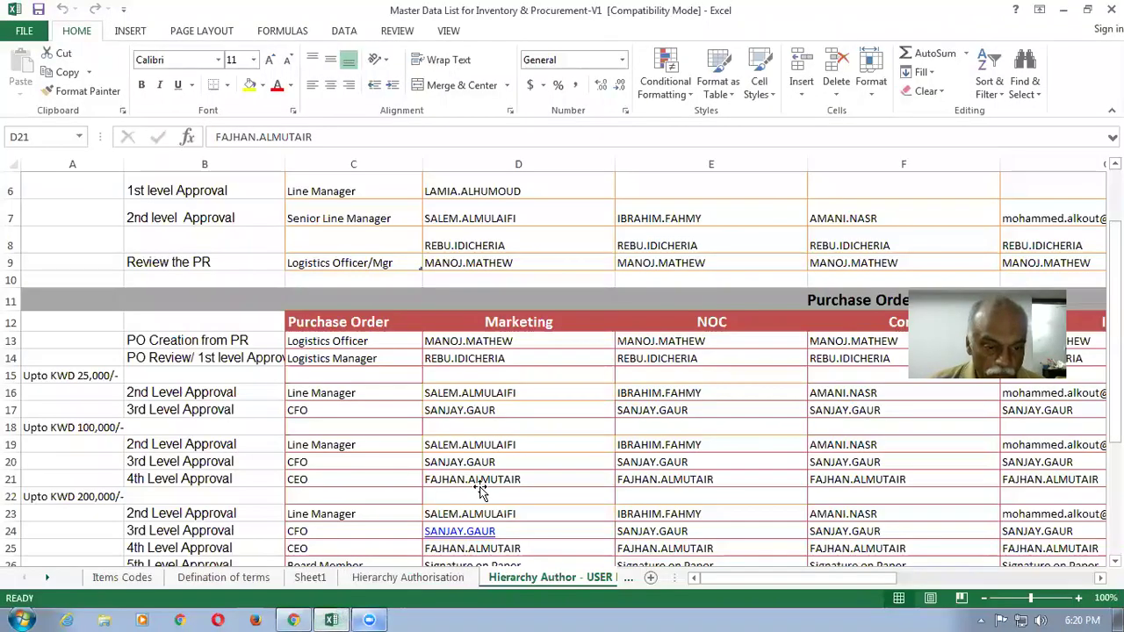
left_click(72, 503)
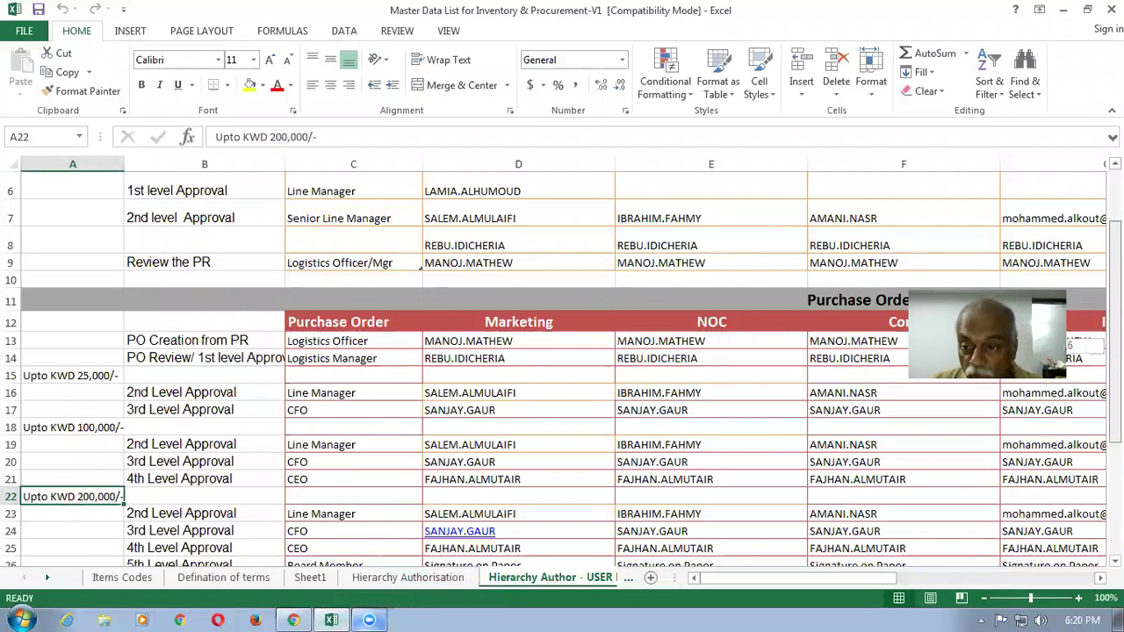
scroll(562, 369, "down", 2)
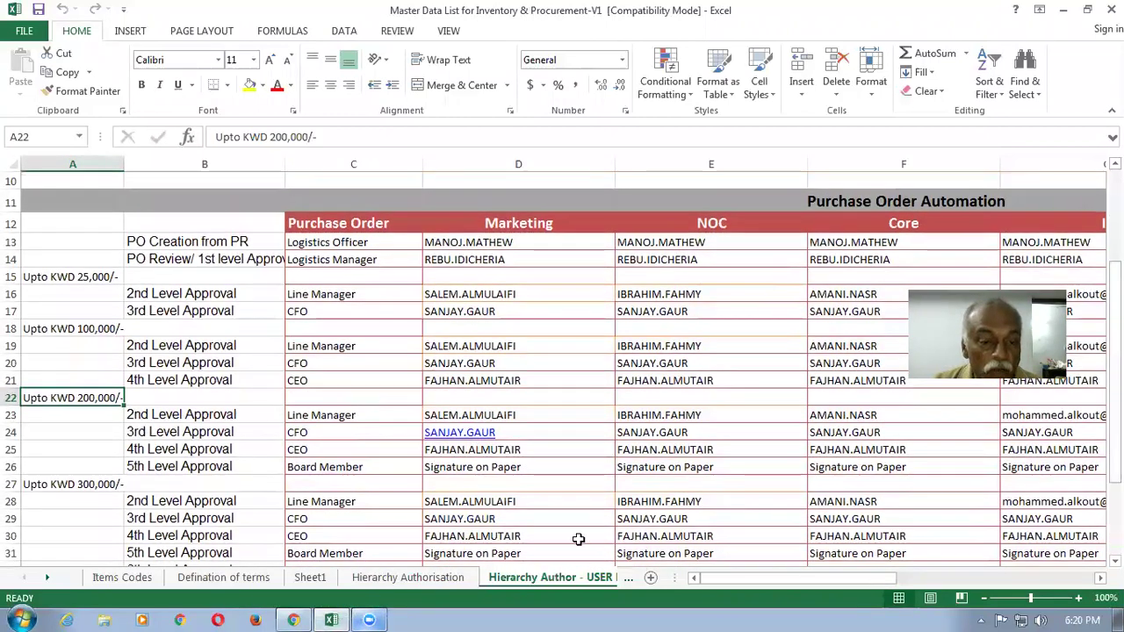
left_click(514, 467)
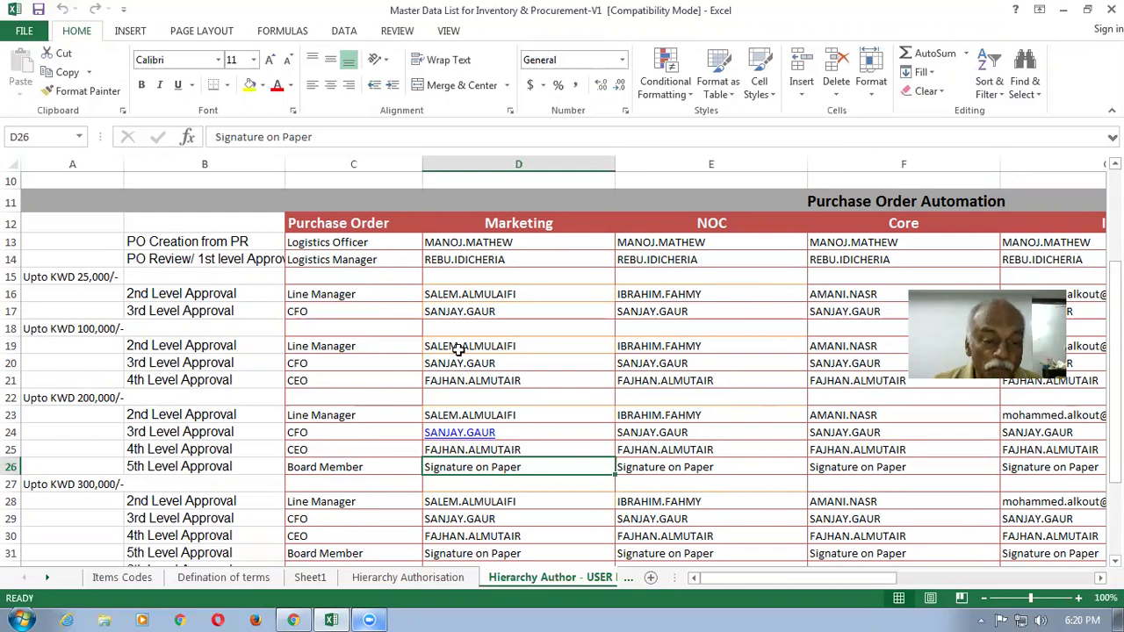
Go back to the Upto KWD 100,000 tier and trace its Marketing approval chain from D14 through D19 to D21.
left_click(92, 332)
left_click(465, 261)
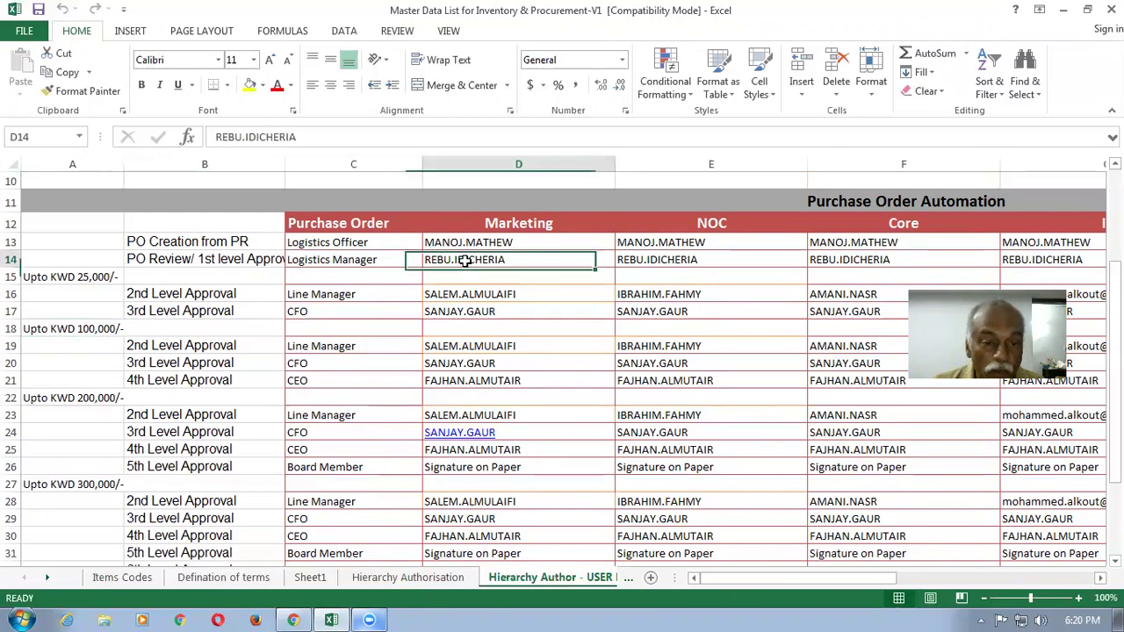
left_click(498, 348)
left_click(495, 364)
left_click(498, 381)
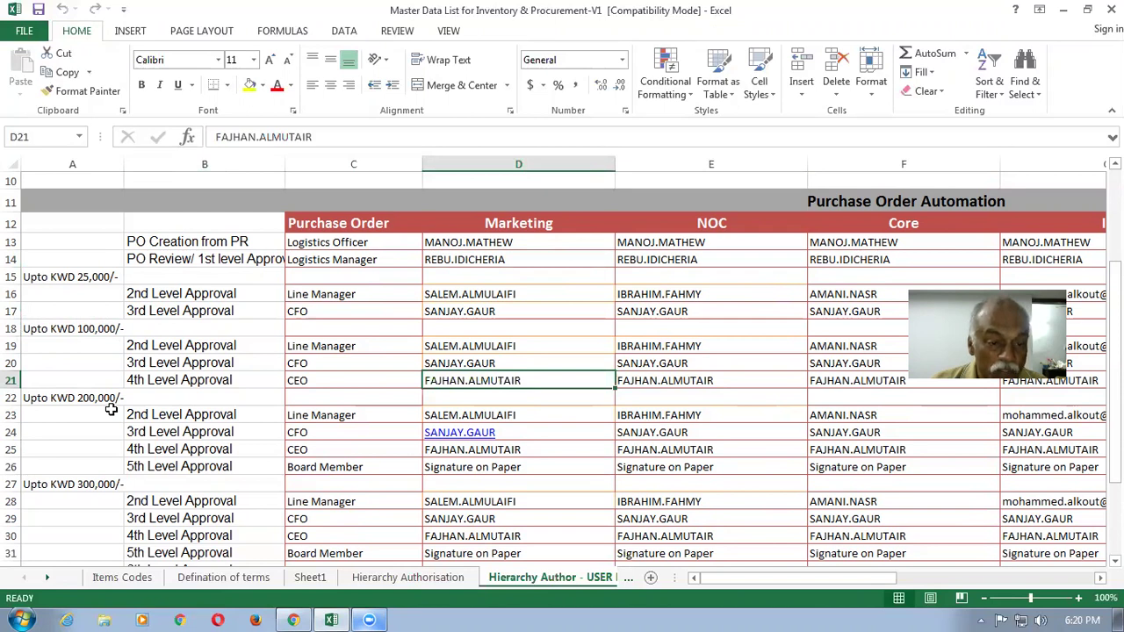
Return to Chrome and show the members of the PO APP_MKT GREATER THAN 100,000 approval group.
left_click(331, 620)
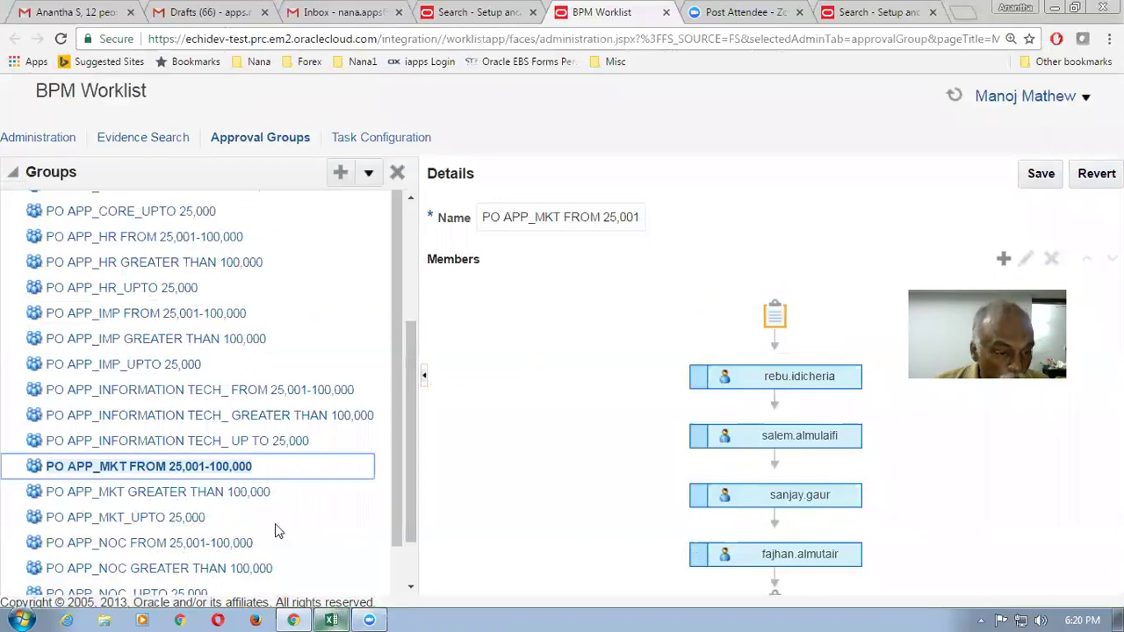
left_click(223, 498)
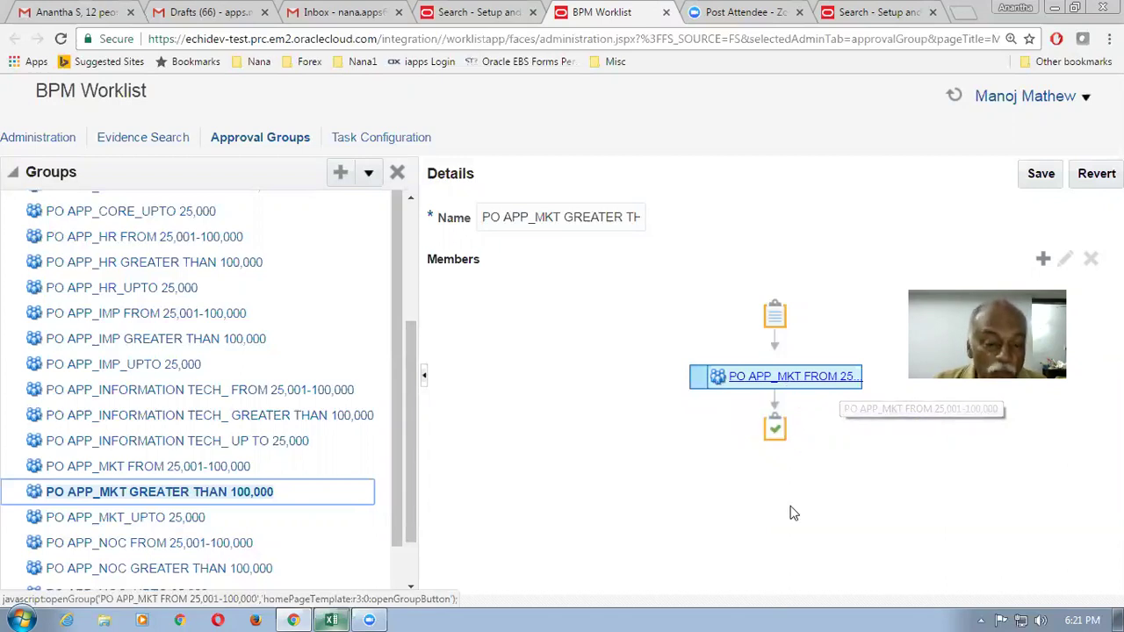
Switch to Excel and retrace the Marketing approvers of the Upto KWD 100,000 tier for comparison with the greater-than-100,000 group.
left_click(328, 618)
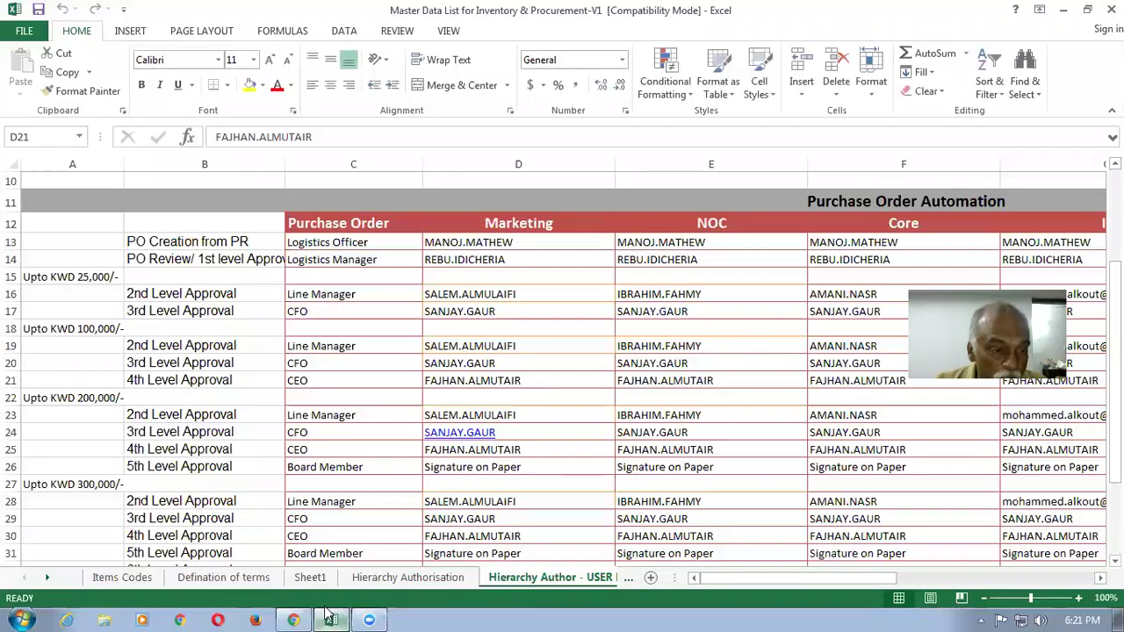
left_click(74, 332)
left_click(466, 261)
left_click(479, 329)
left_click(479, 346)
left_click(481, 364)
left_click(491, 381)
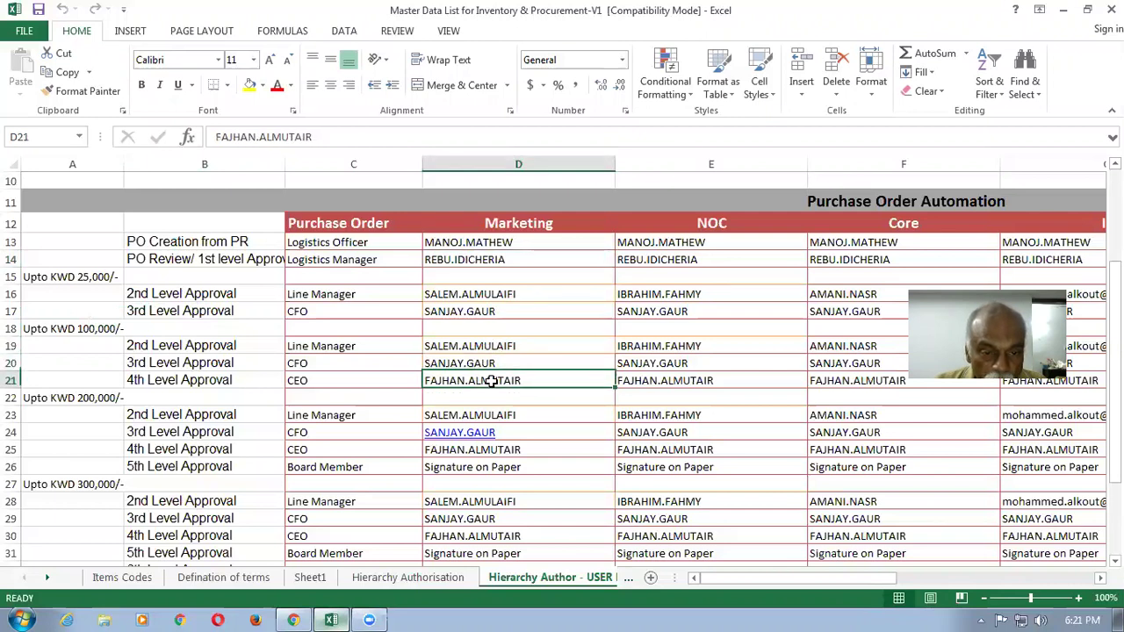
Compare the Upto KWD 200,000 tier in A22 with the Marketing approvers in D14 and D19 through D21.
left_click(78, 401)
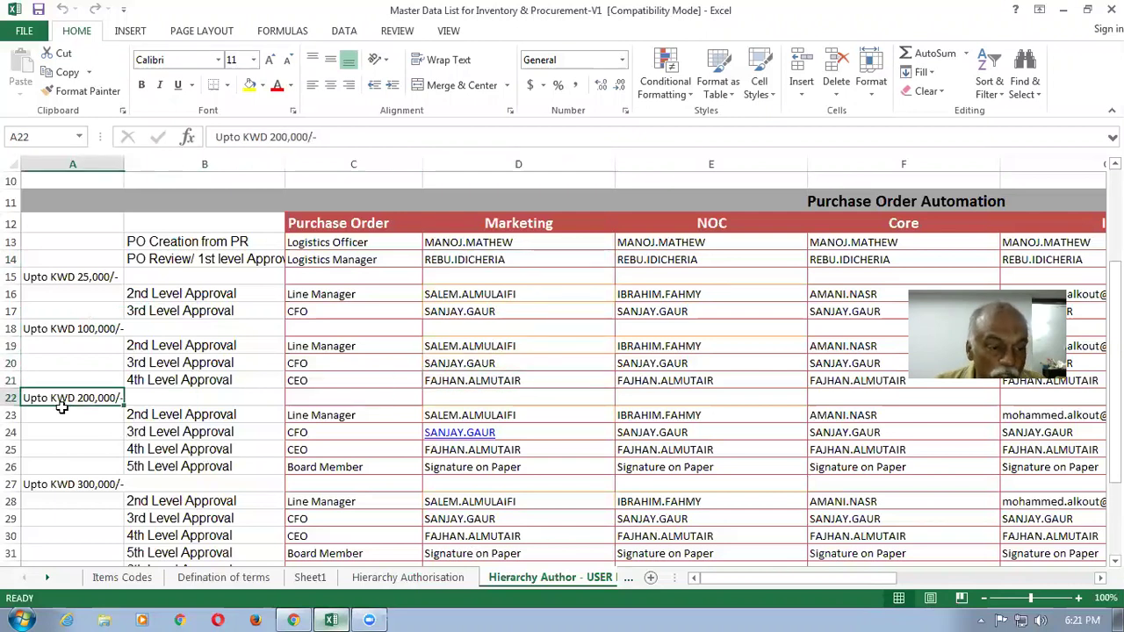
left_click(449, 259)
left_click(481, 346)
left_click(484, 362)
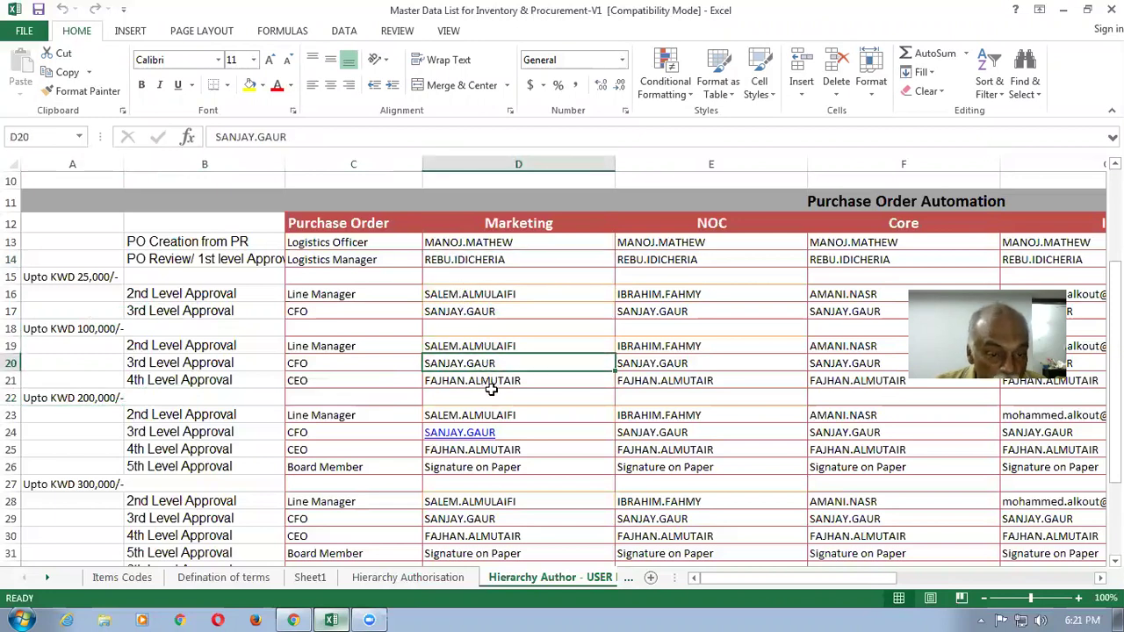
left_click(492, 385)
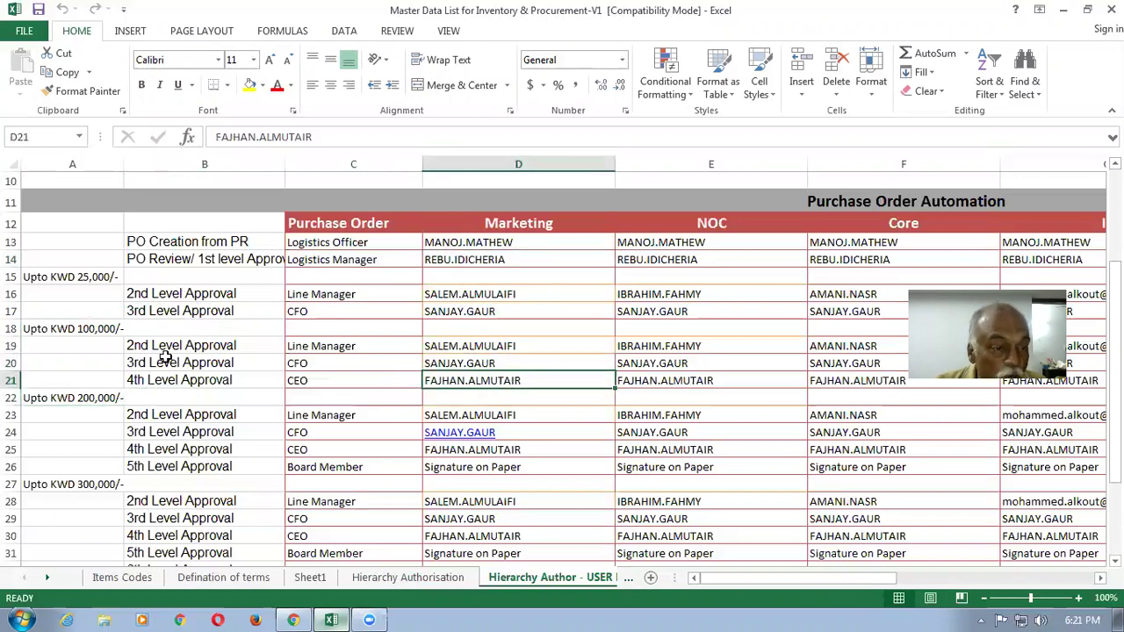
Compare the tier limits in A18 and A22, and go through the shared Marketing approvers in D14 and D19 through D21.
left_click(68, 333)
scroll(68, 509, "down", 1)
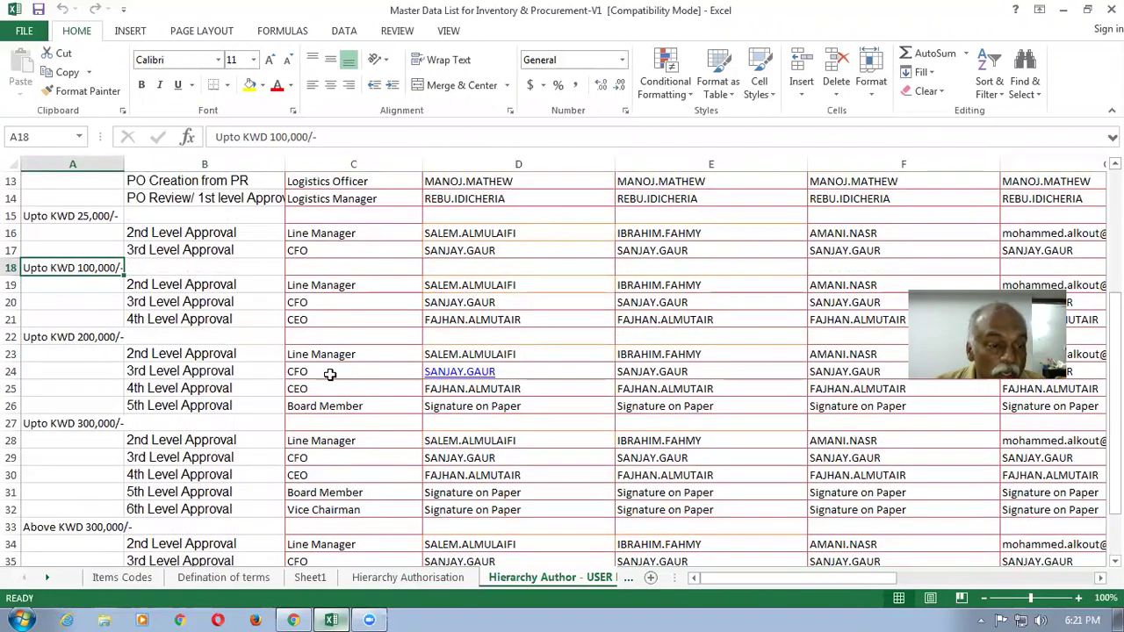
left_click(65, 339)
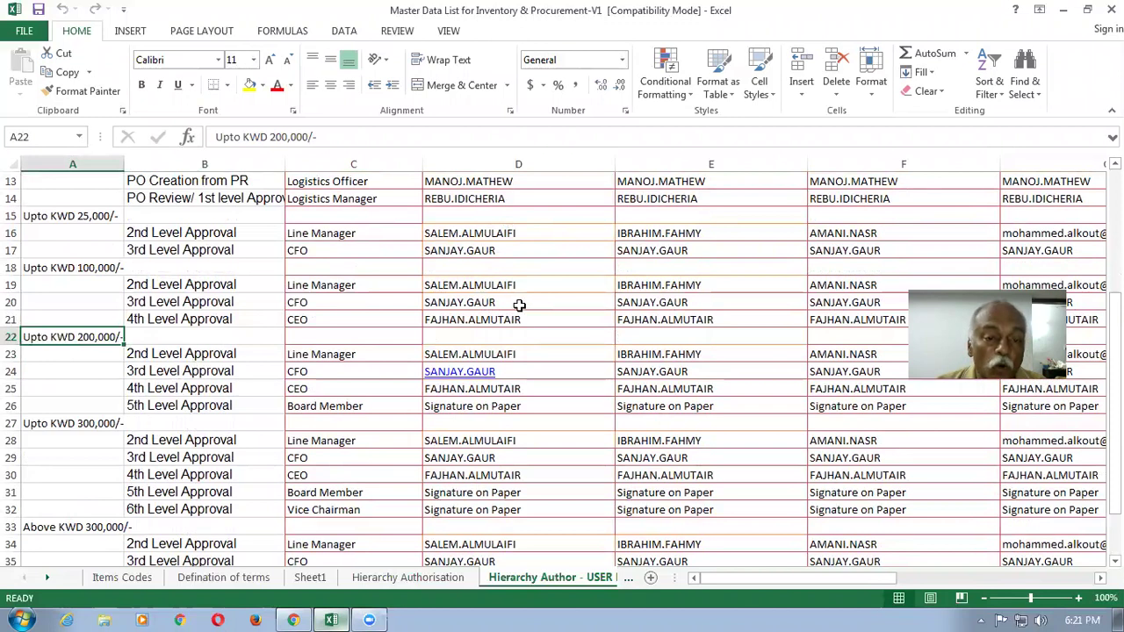
left_click(512, 201)
left_click(560, 285)
left_click(555, 305)
left_click(552, 323)
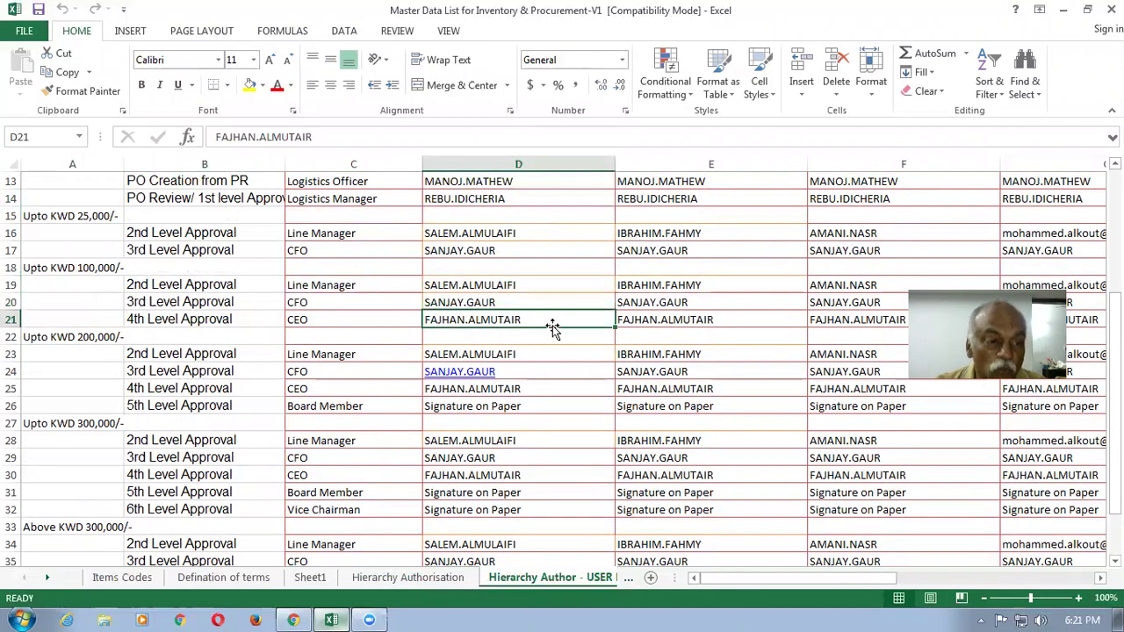
Review the paper signature approvals in D31 and D32, and recheck the tier limits in A22 and A18.
scroll(532, 461, "down", 2)
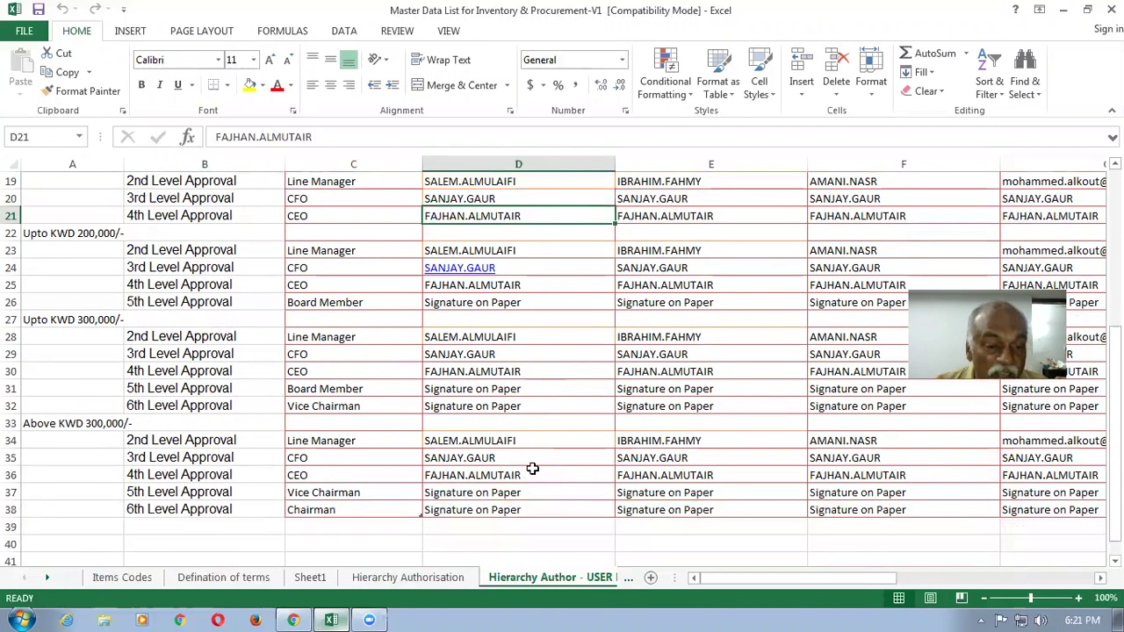
left_click(538, 388)
left_click(533, 407)
scroll(534, 409, "up", 2)
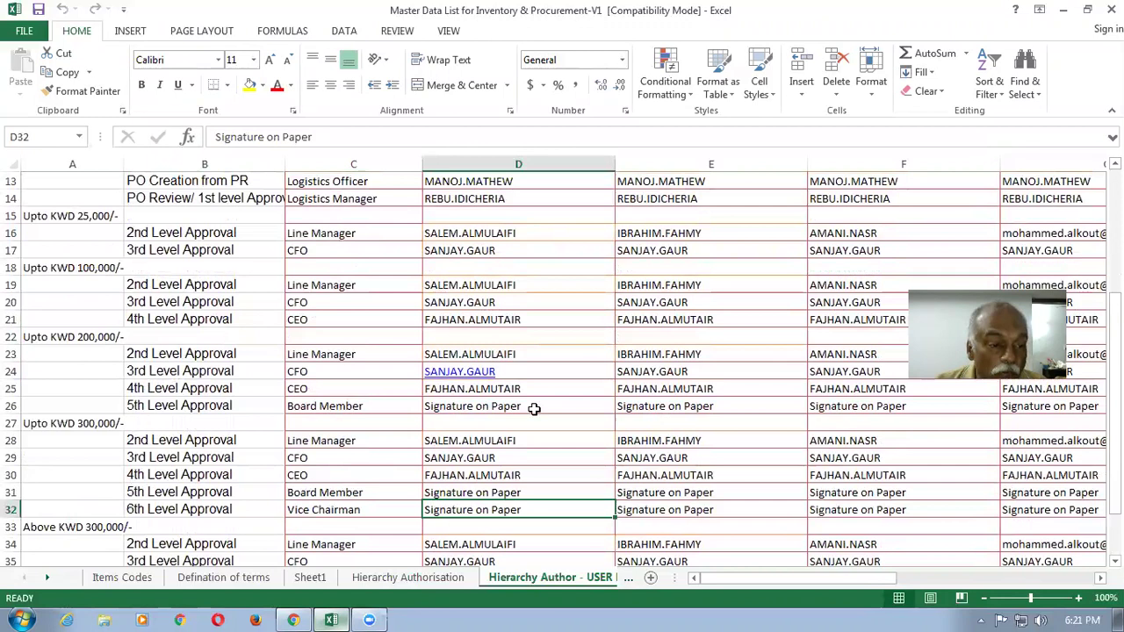
left_click(93, 336)
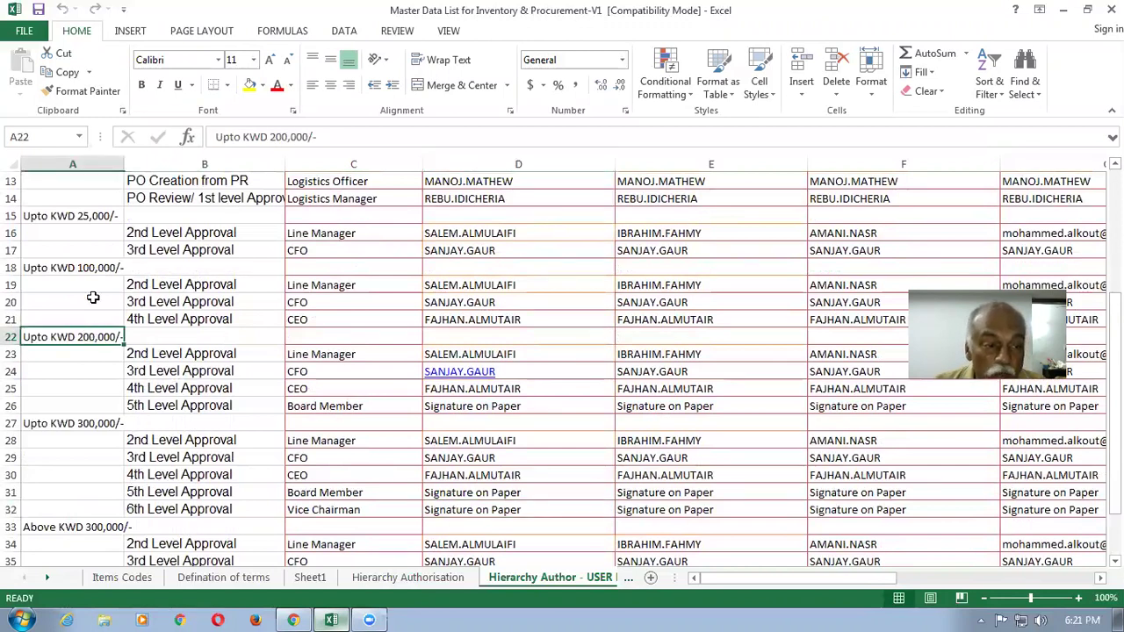
left_click(54, 266)
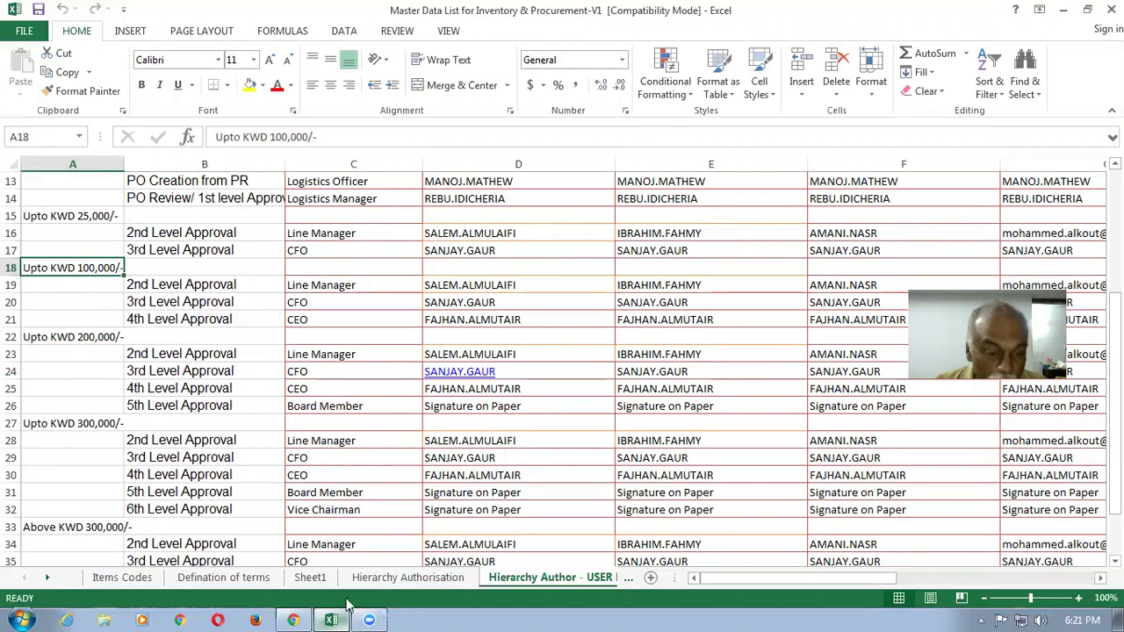
Return to Chrome and look through the purchase order approval groups of the departments in BPM Worklist.
left_click(292, 619)
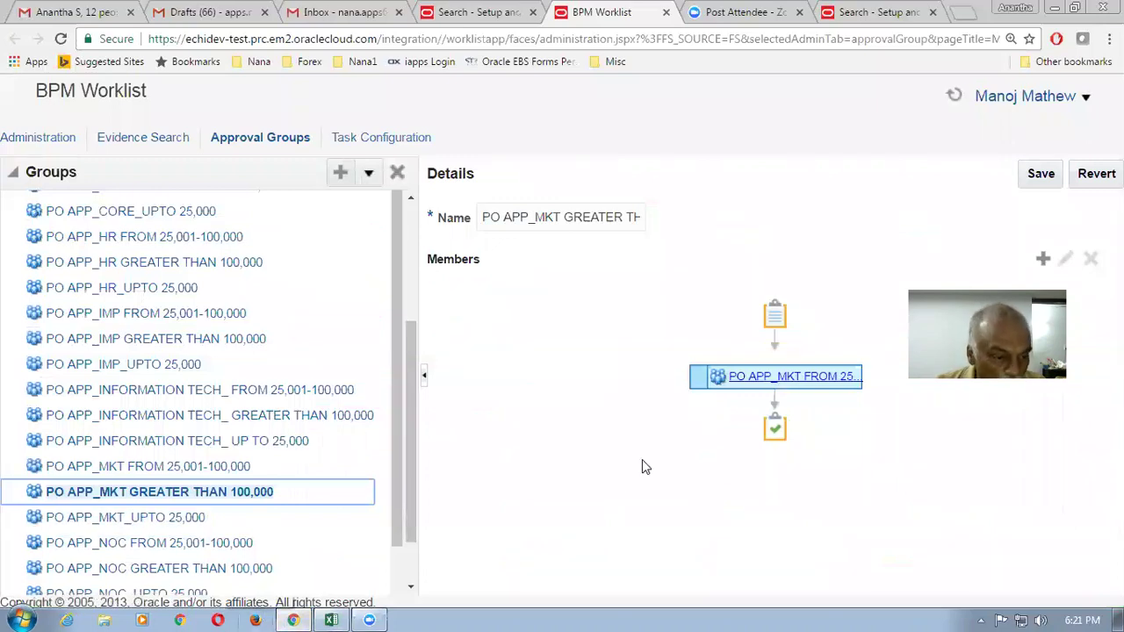
left_click_drag(406, 495, 418, 464)
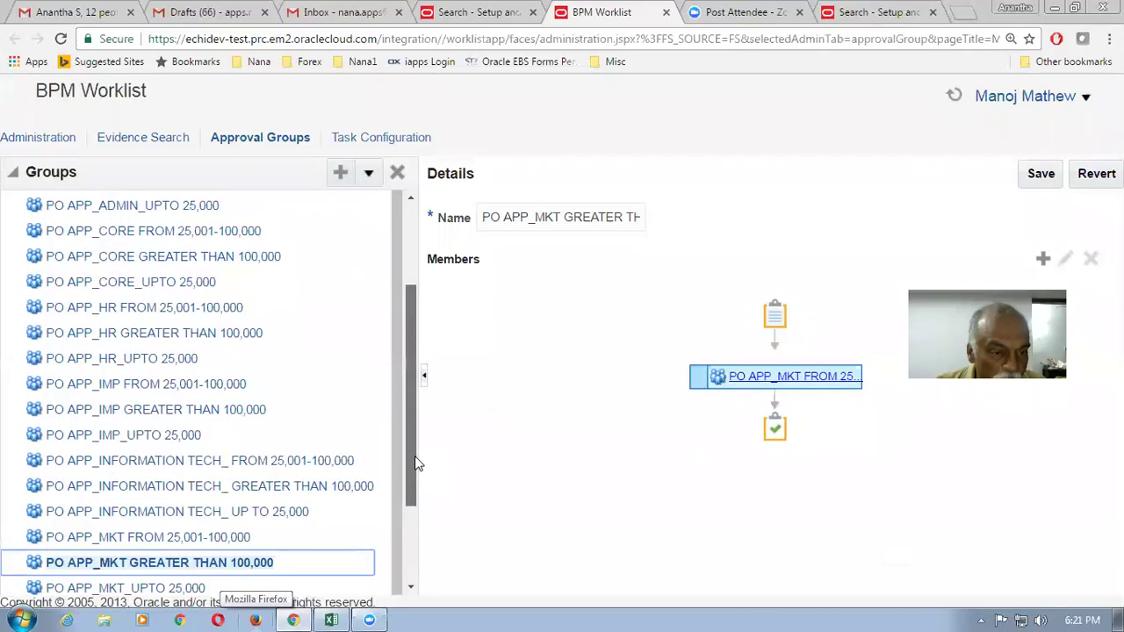
Switch to Excel and review the Purchase Order Automation department headings in row 12, from Marketing in D12 through Admin in J12.
left_click(333, 620)
scroll(532, 428, "up", 2)
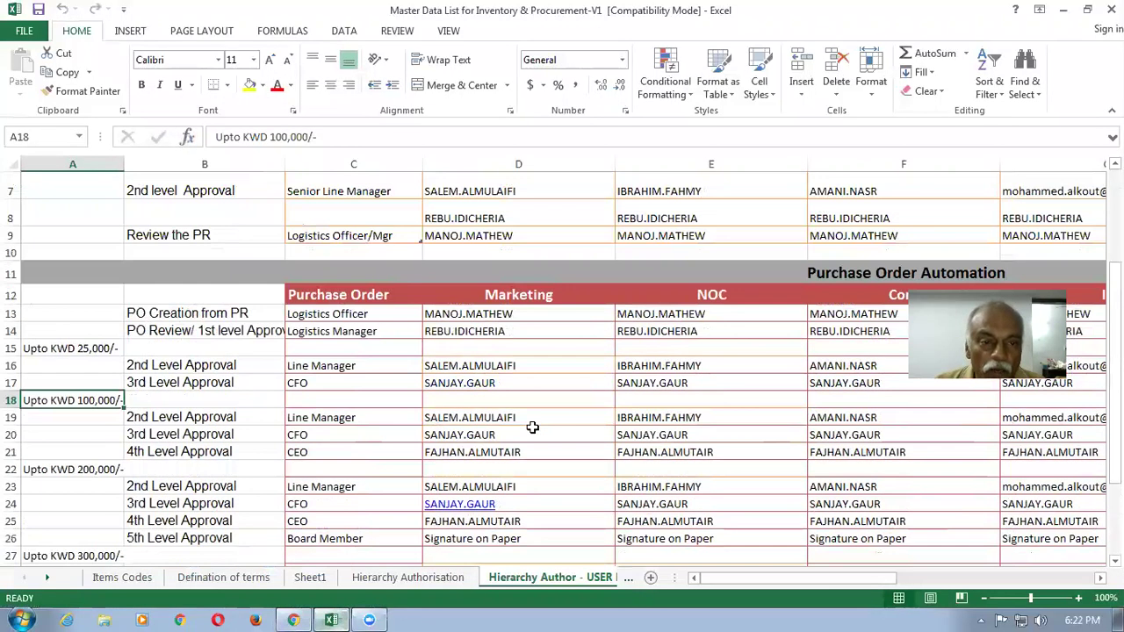
left_click(520, 297)
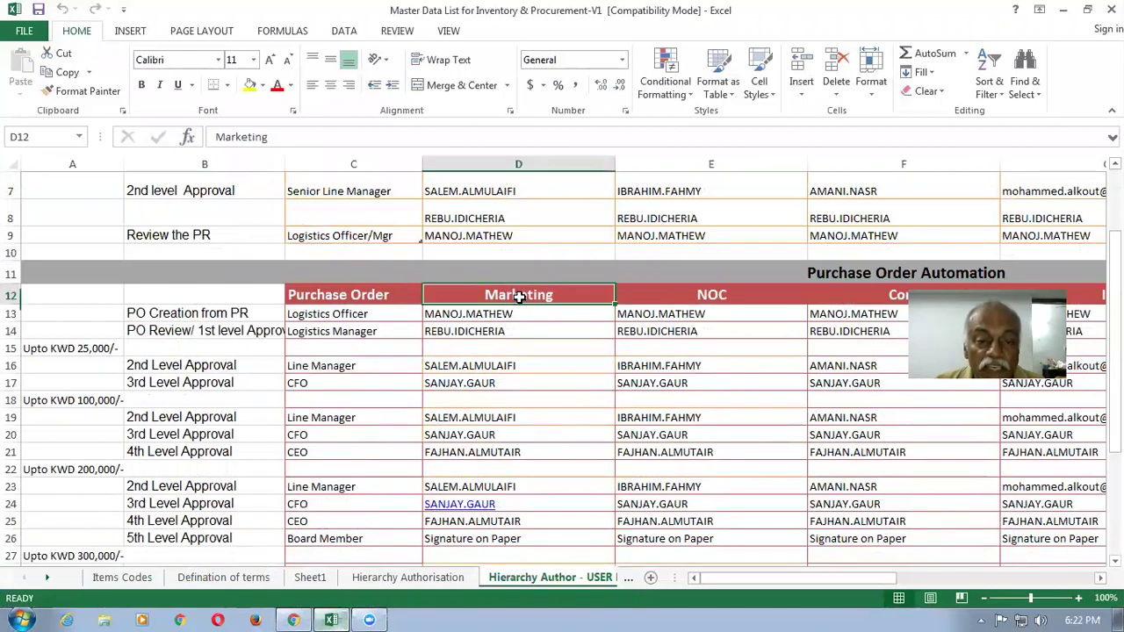
left_click(716, 297)
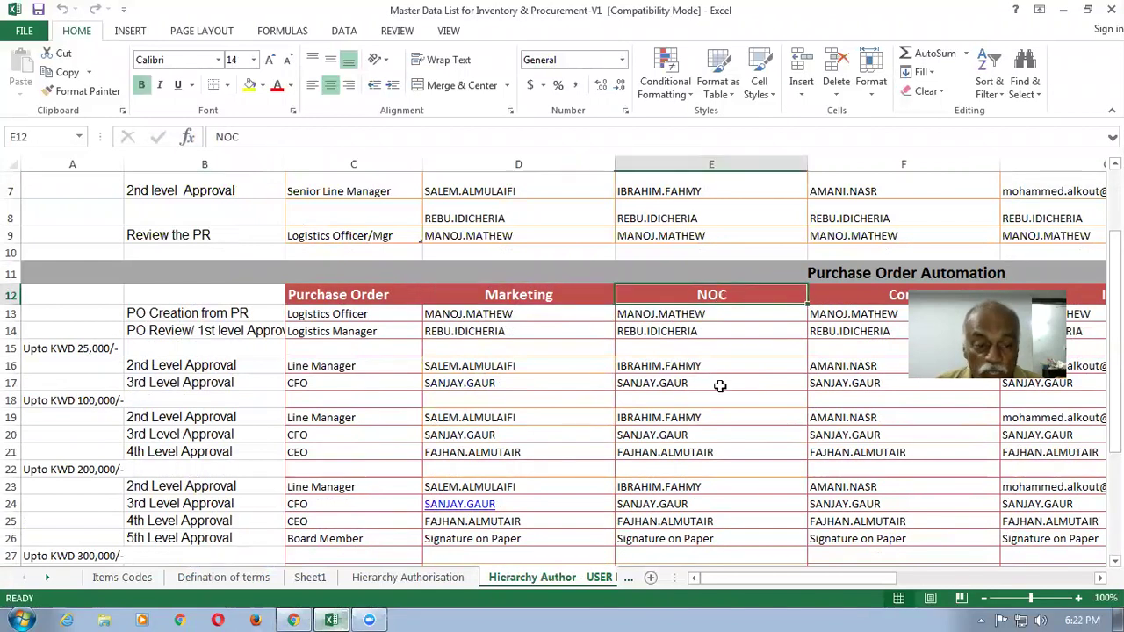
left_click_drag(753, 581, 904, 587)
left_click(301, 295)
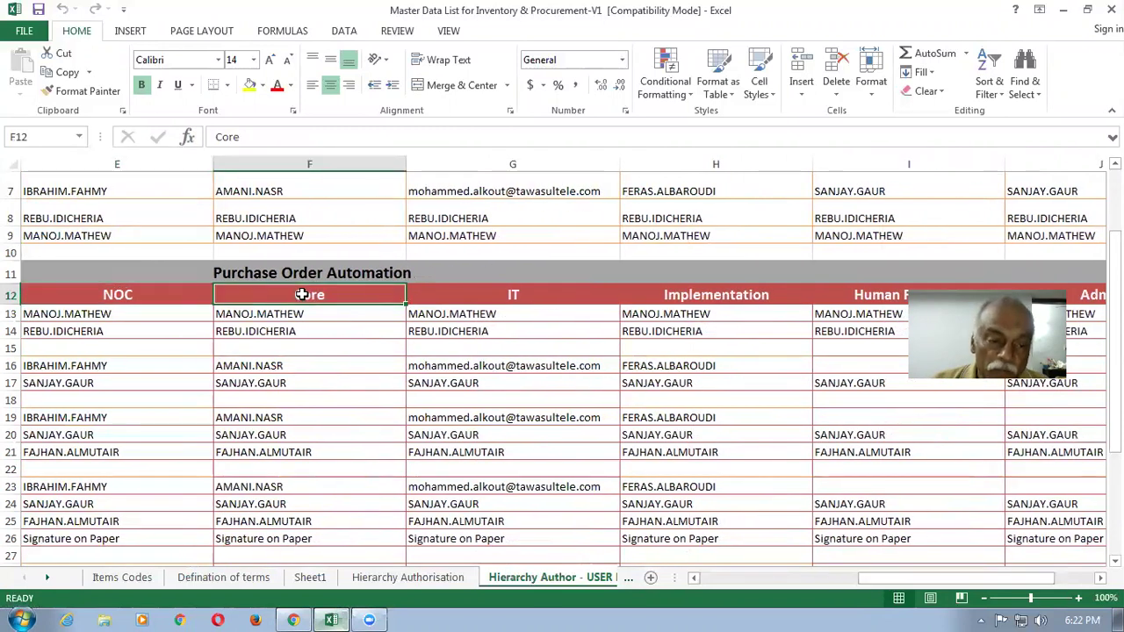
left_click(512, 295)
left_click(749, 297)
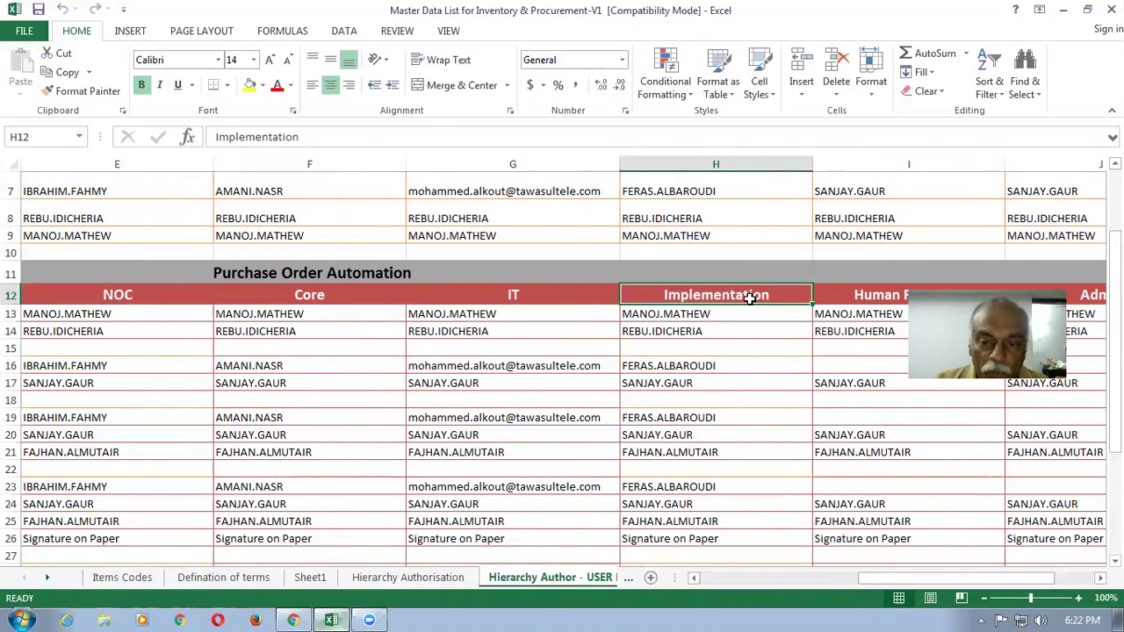
left_click(898, 298)
left_click_drag(900, 576, 943, 571)
left_click(865, 298)
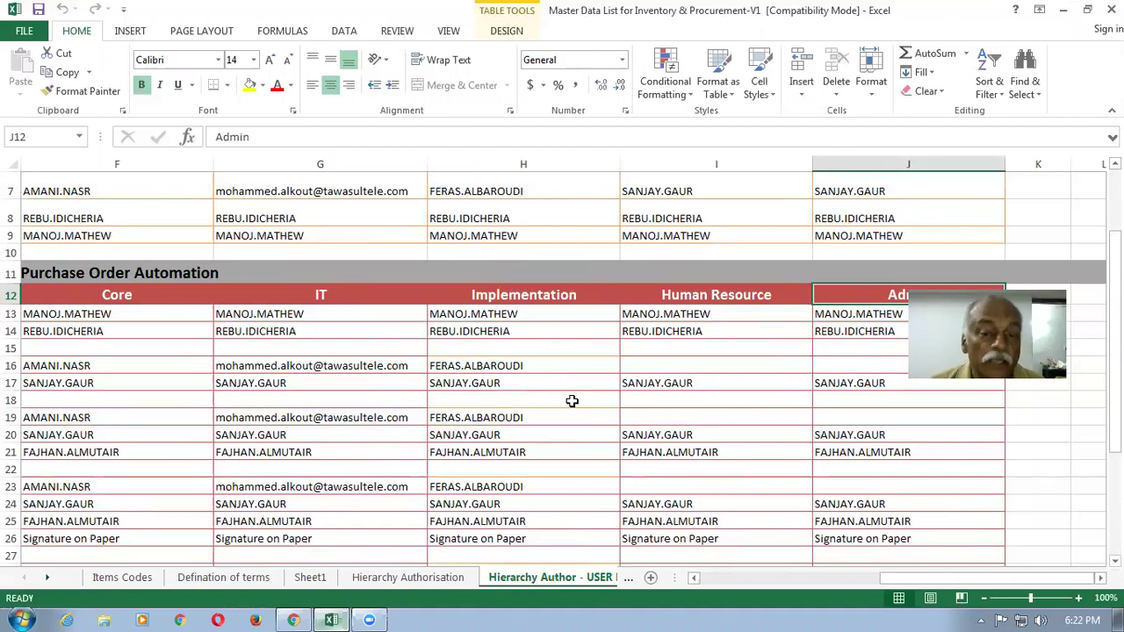
Check the Human Resource heading in I12, and switch to the Chrome setup page at the start of the Terms Approval Serial rules.
left_click(669, 295)
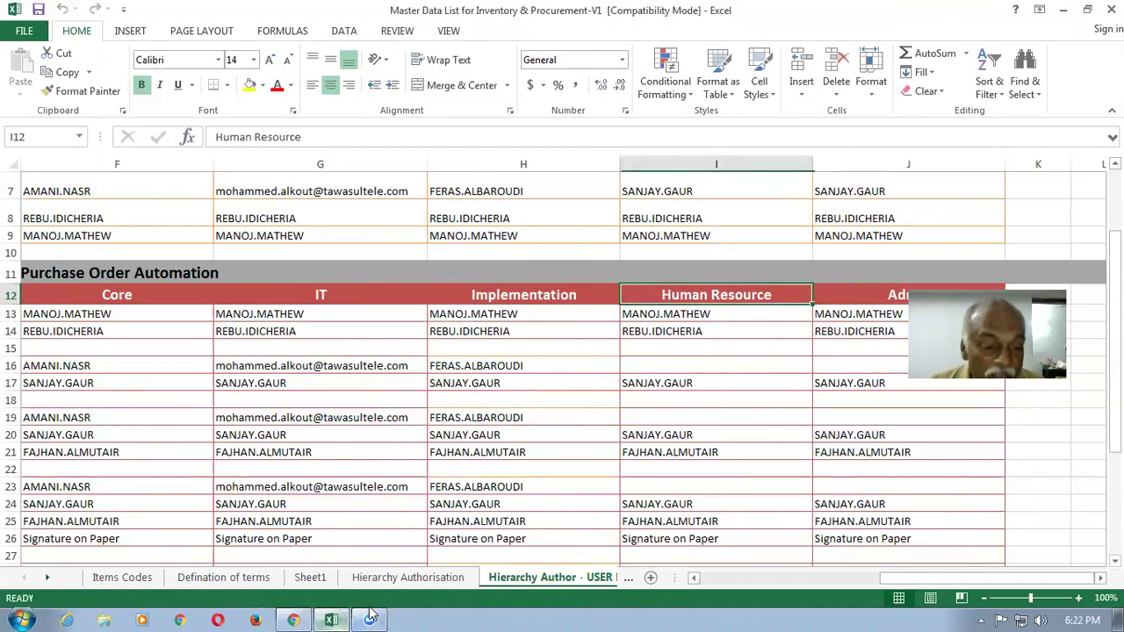
left_click(293, 620)
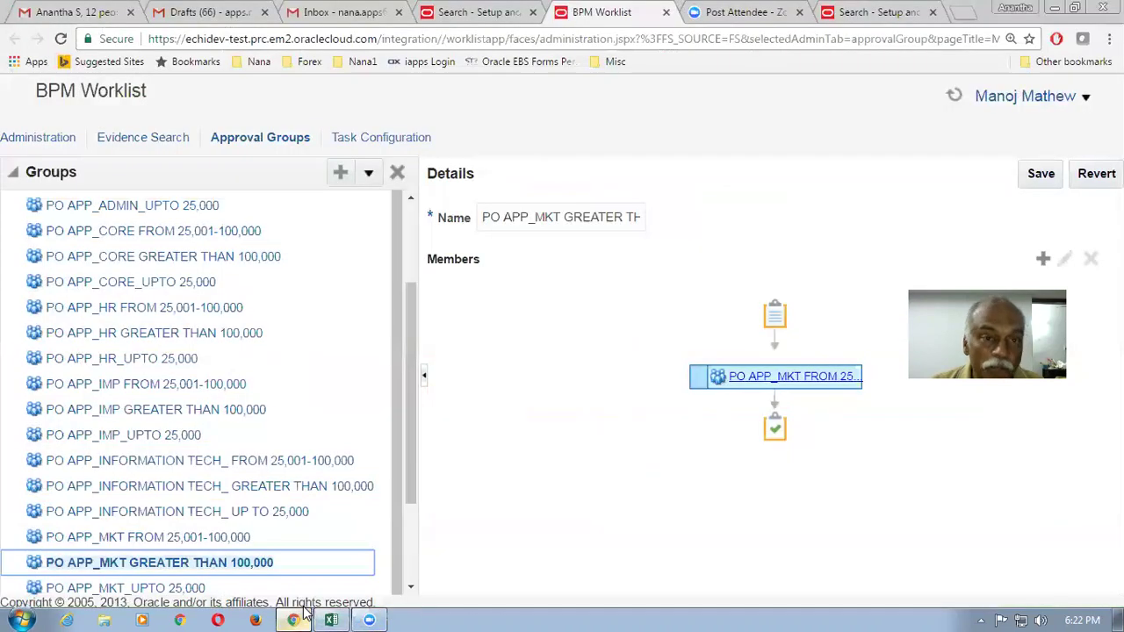
left_click(491, 14)
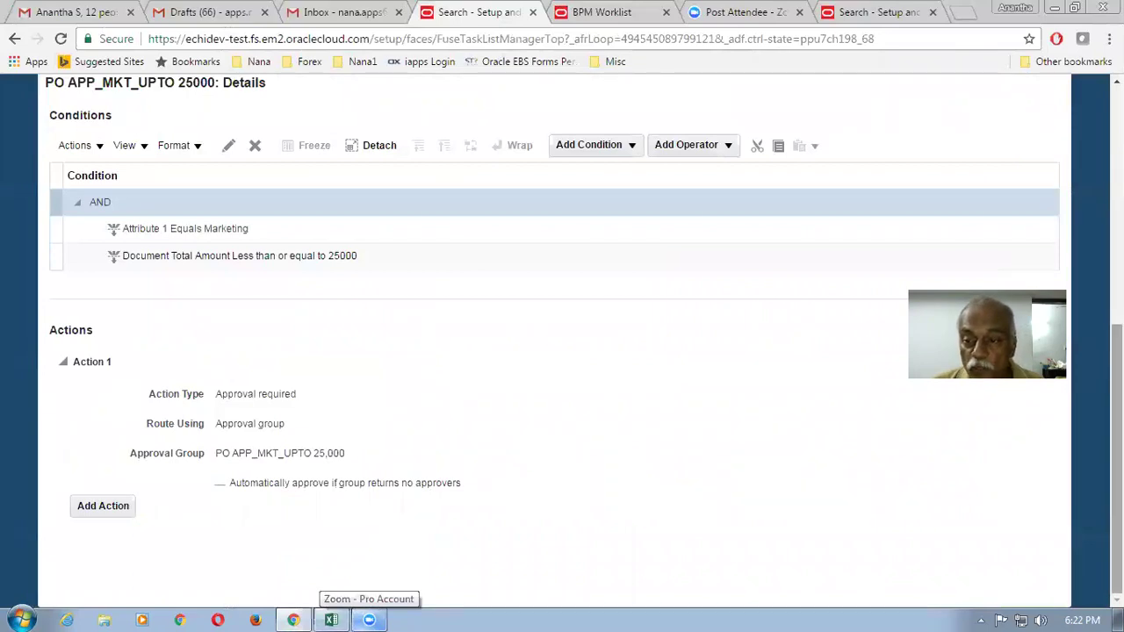
scroll(555, 351, "up", 2)
scroll(554, 352, "up", 1)
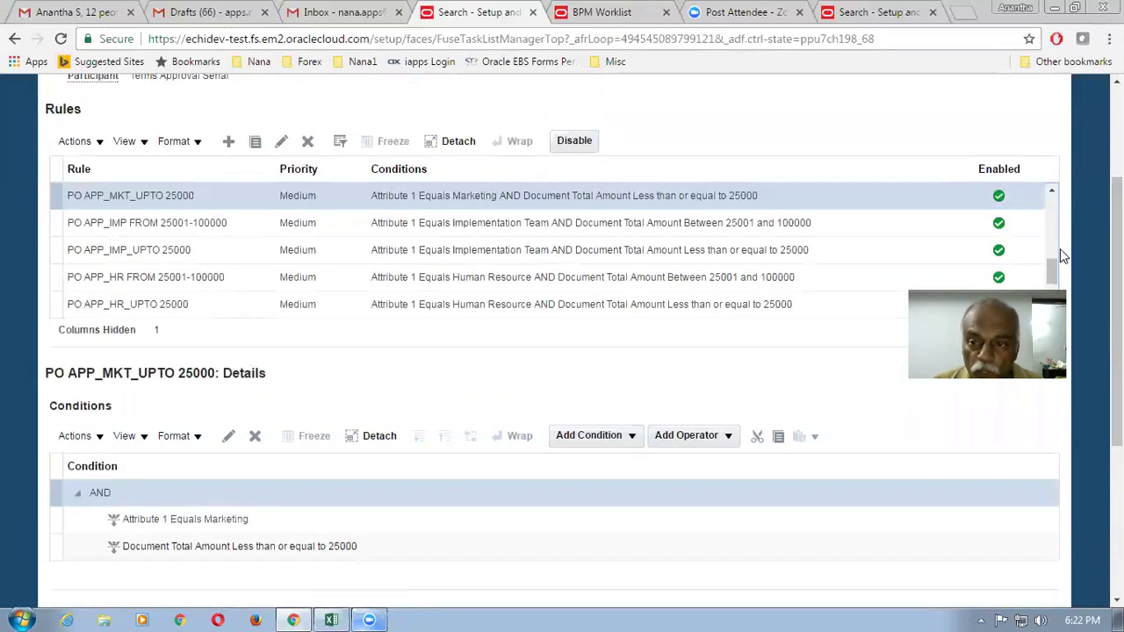
left_click_drag(1056, 267, 1070, 208)
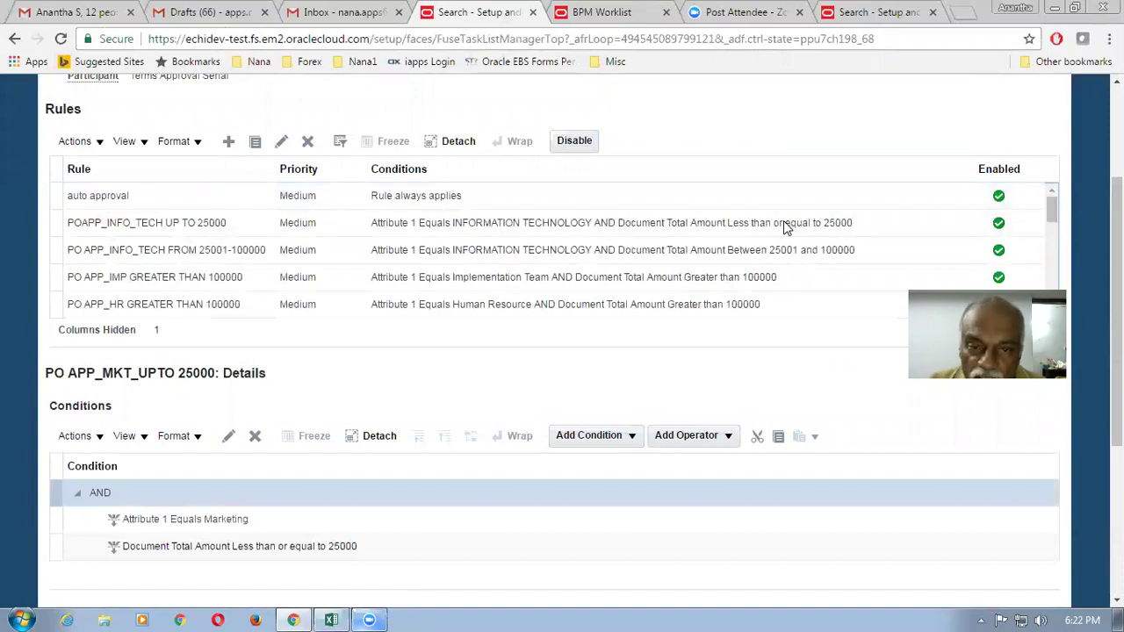
Select the auto approval rule and examine its condition and its action type and outcome.
left_click(664, 202)
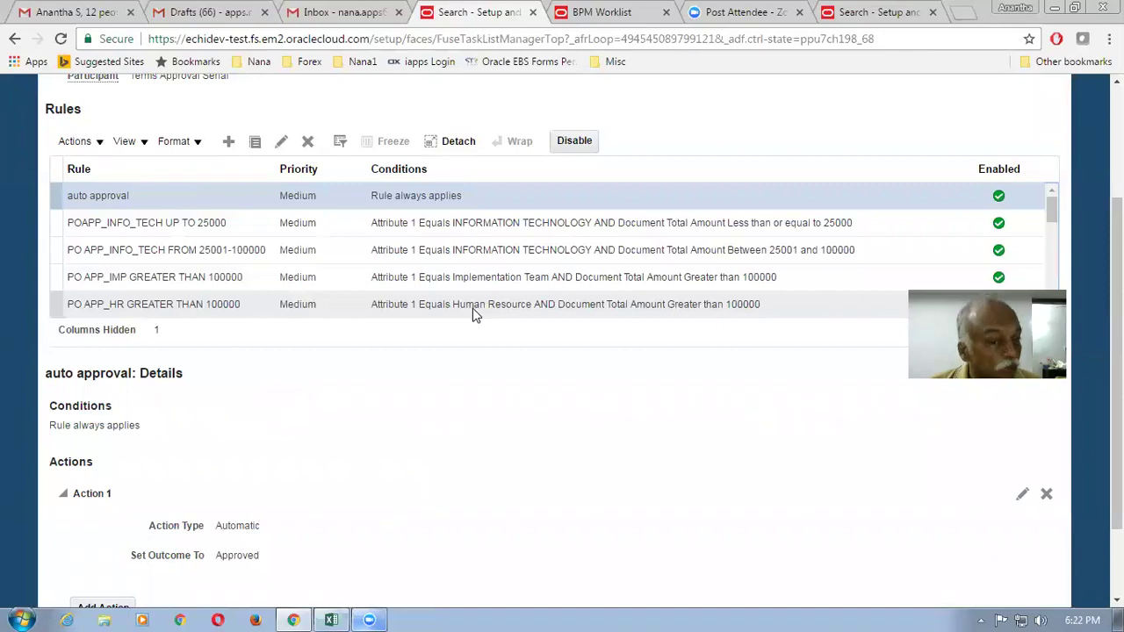
left_click(495, 195)
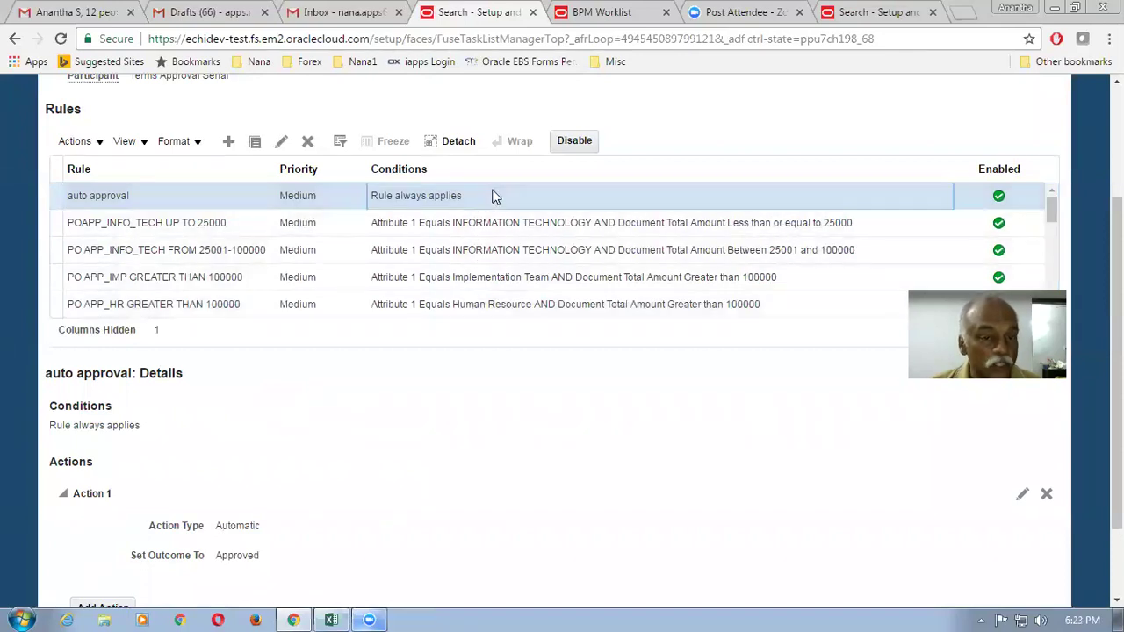
scroll(562, 351, "down", 1)
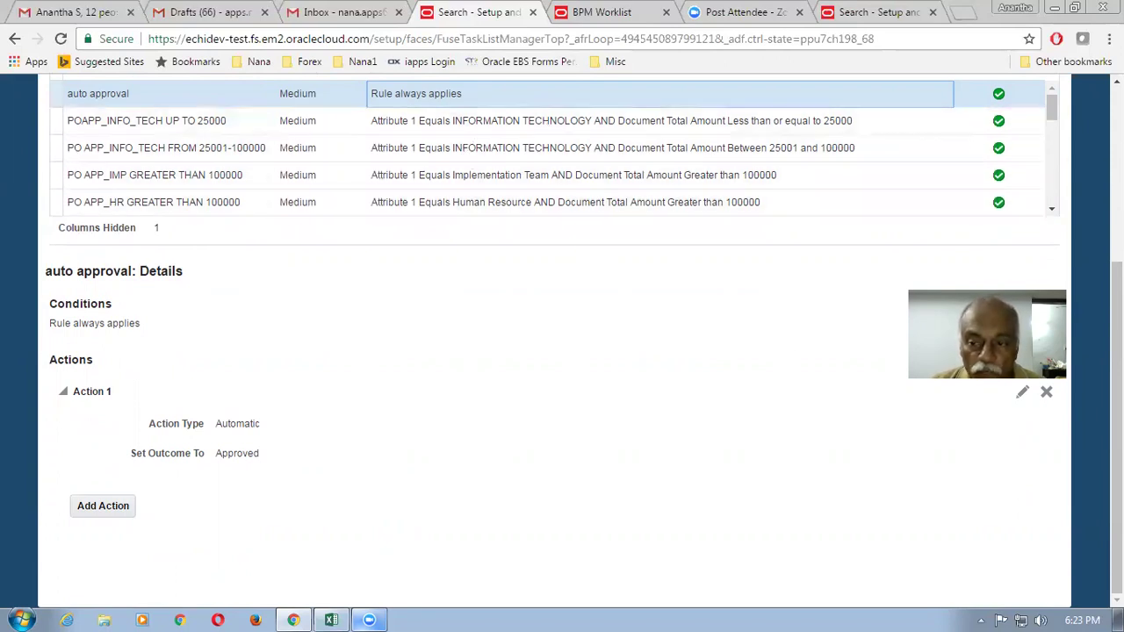
scroll(442, 186, "up", 1)
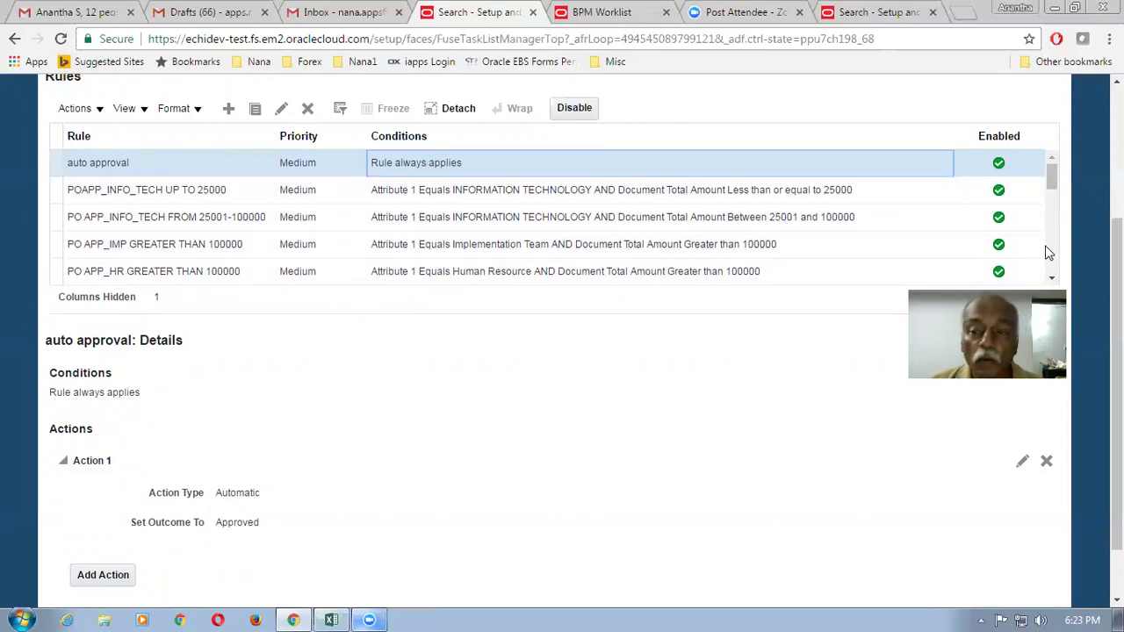
scroll(562, 351, "up", 1)
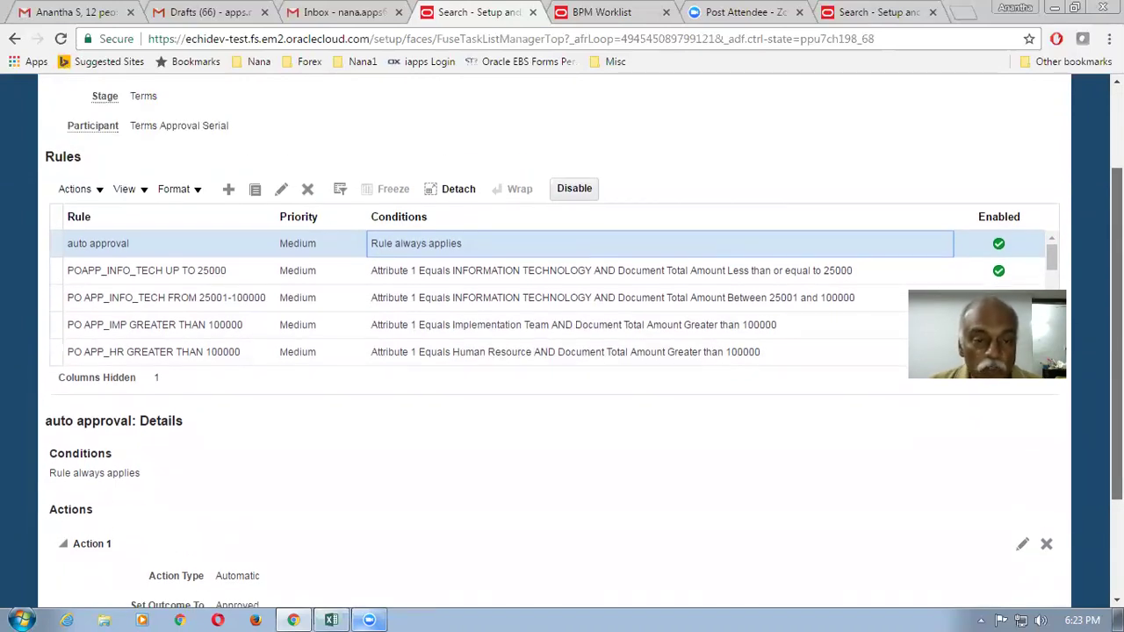
scroll(562, 343, "down", 1)
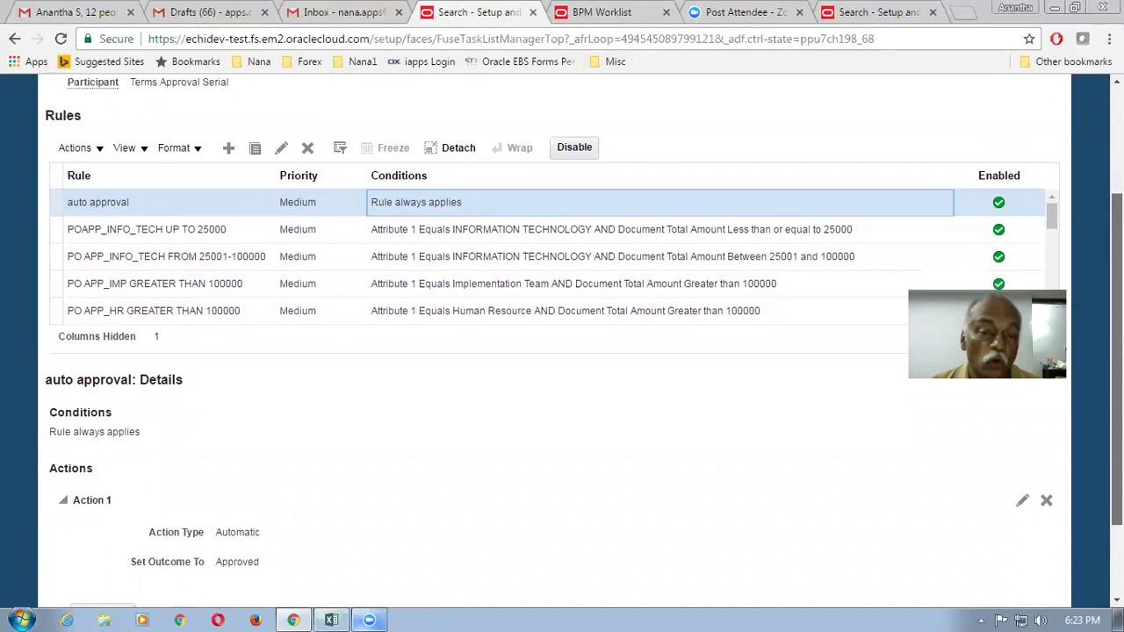
left_click(575, 232)
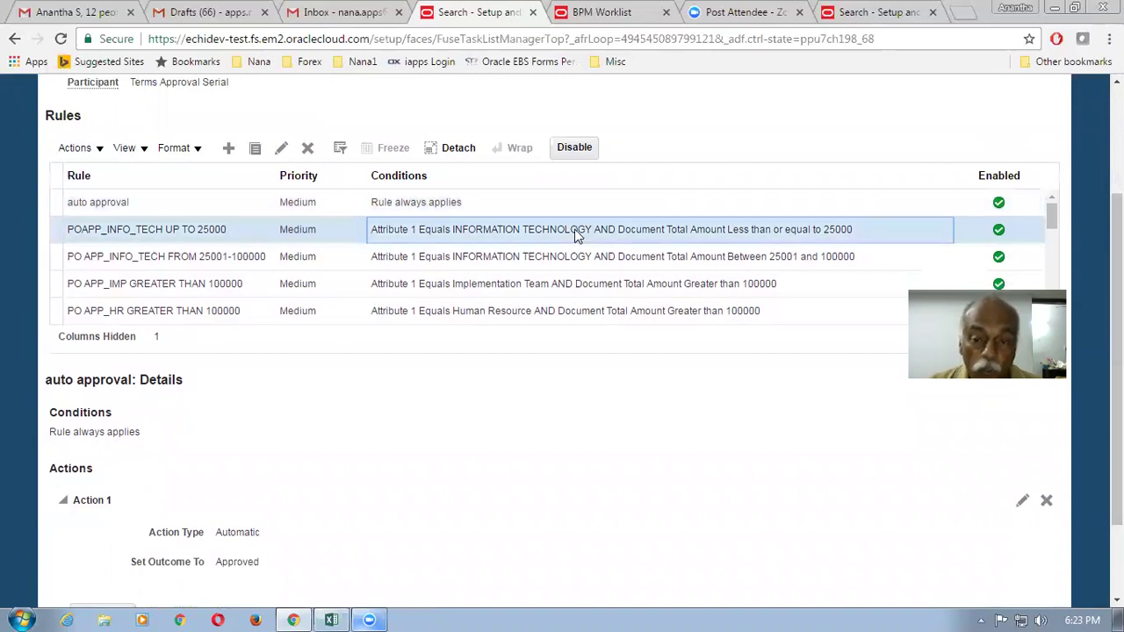
left_click(595, 238)
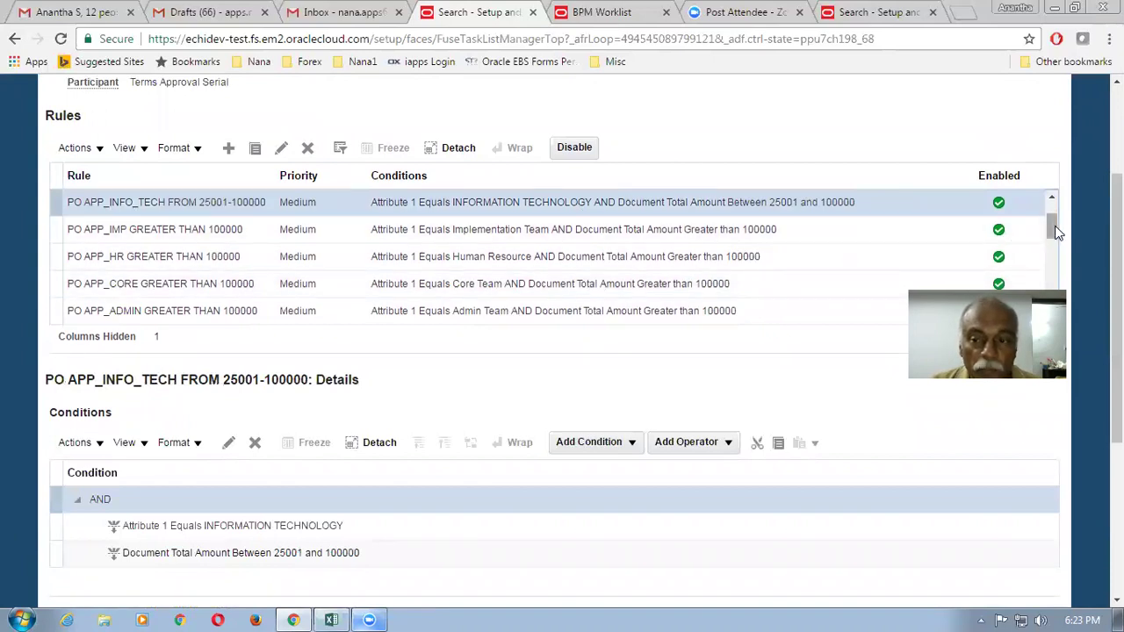
scroll(1059, 198, "up", 2)
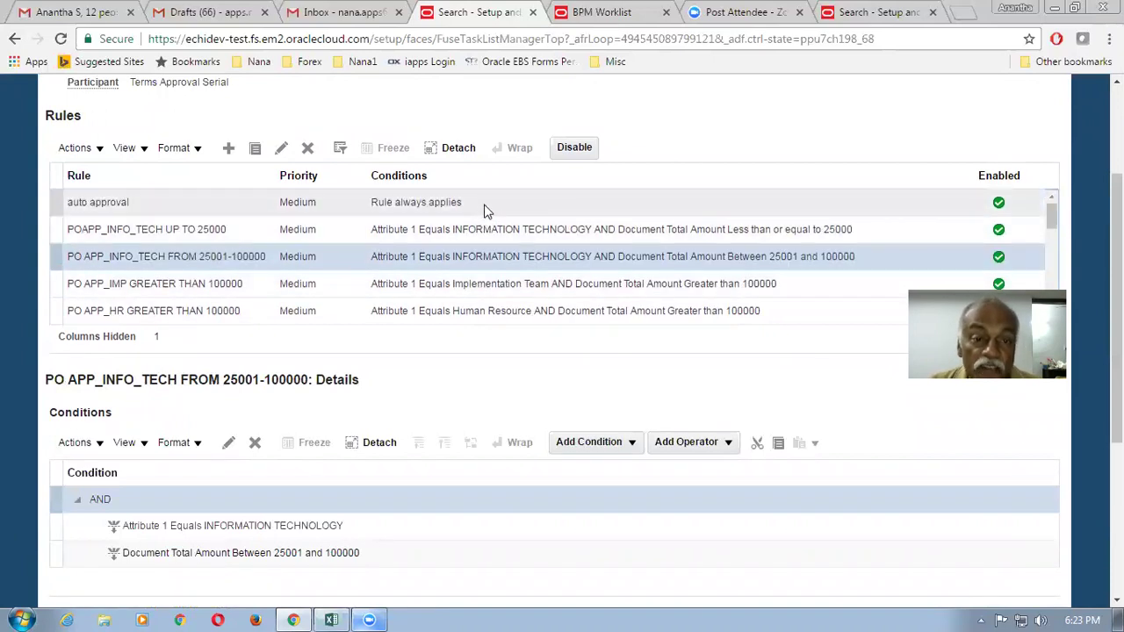
left_click(488, 207)
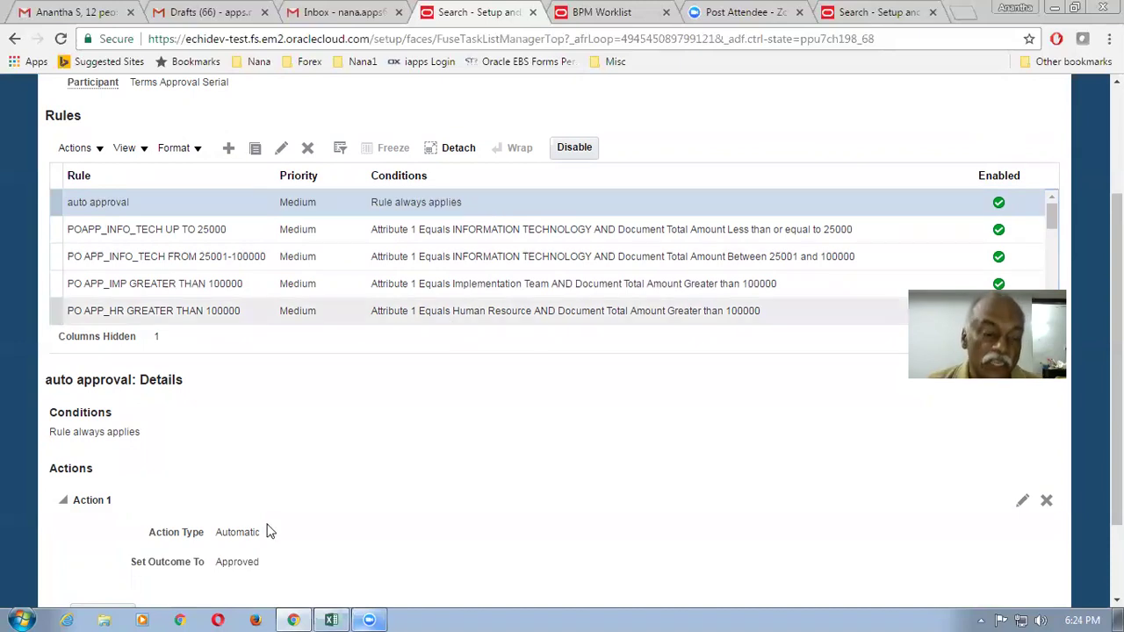
Switch to Excel and review the Purchase Order department headings from Implementation in H12 to Admin in J12, plus Marketing in D12.
left_click(331, 620)
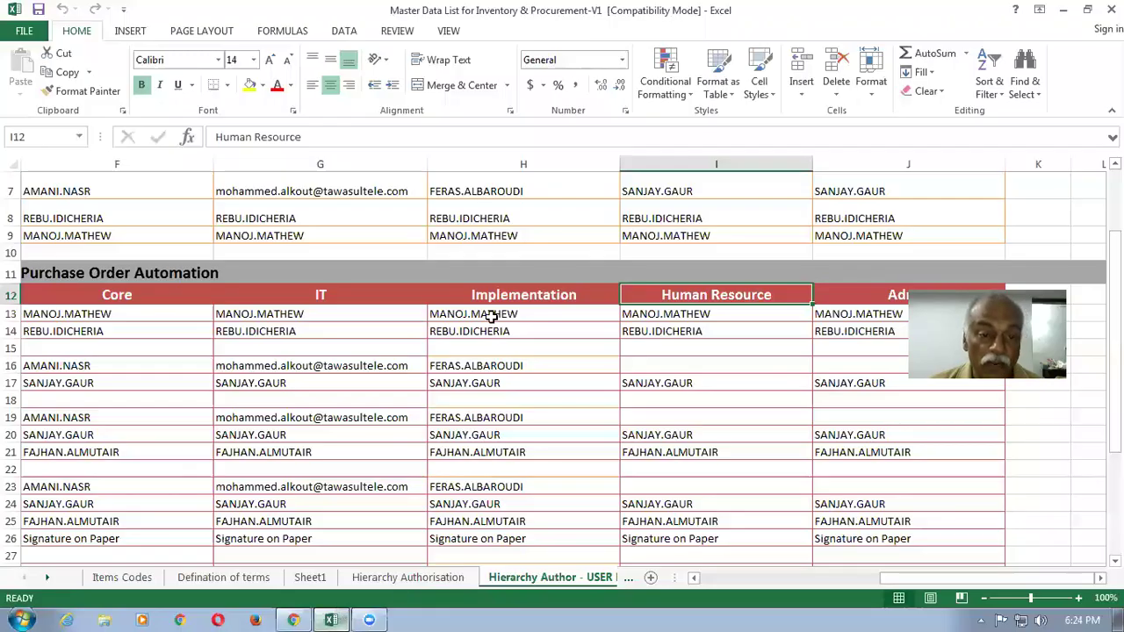
left_click(592, 300)
left_click(691, 300)
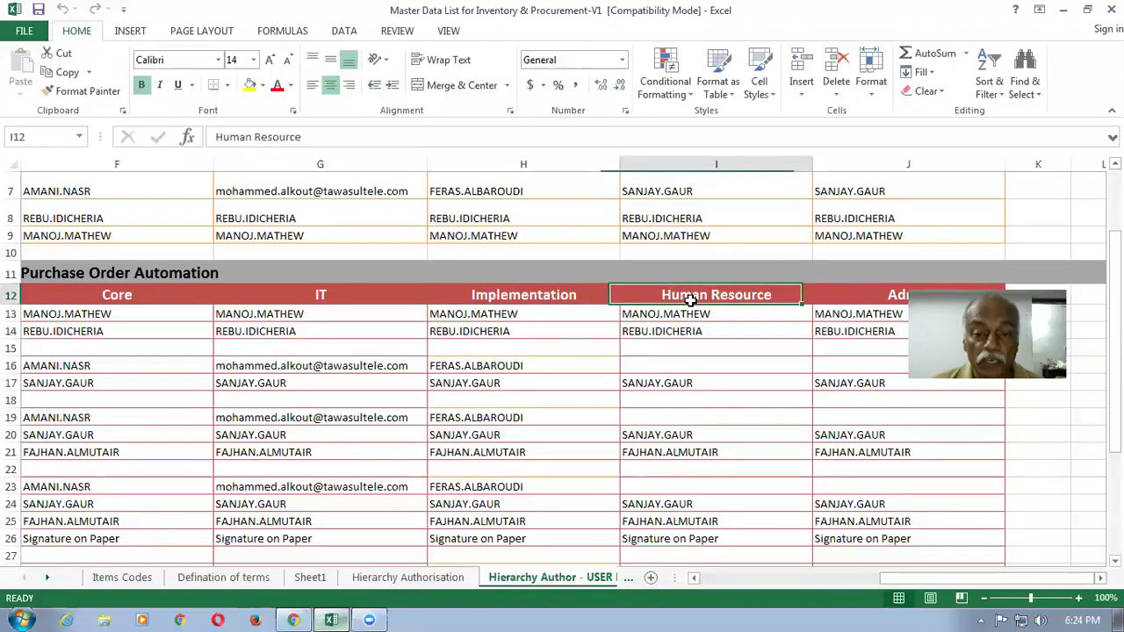
left_click(843, 299)
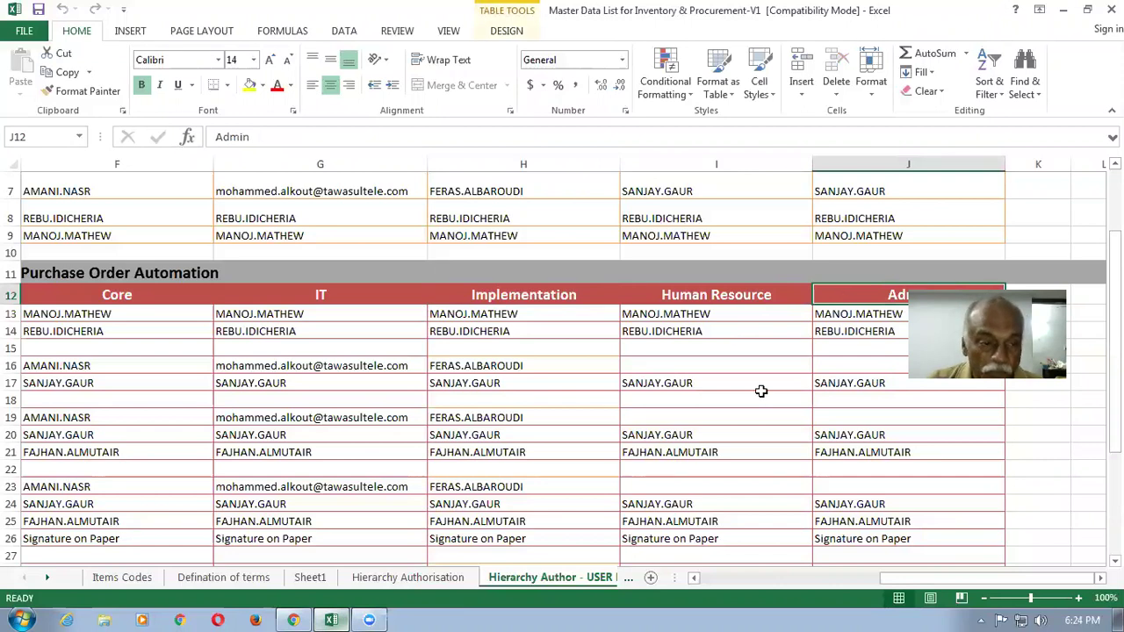
left_click_drag(921, 581, 714, 587)
left_click(535, 296)
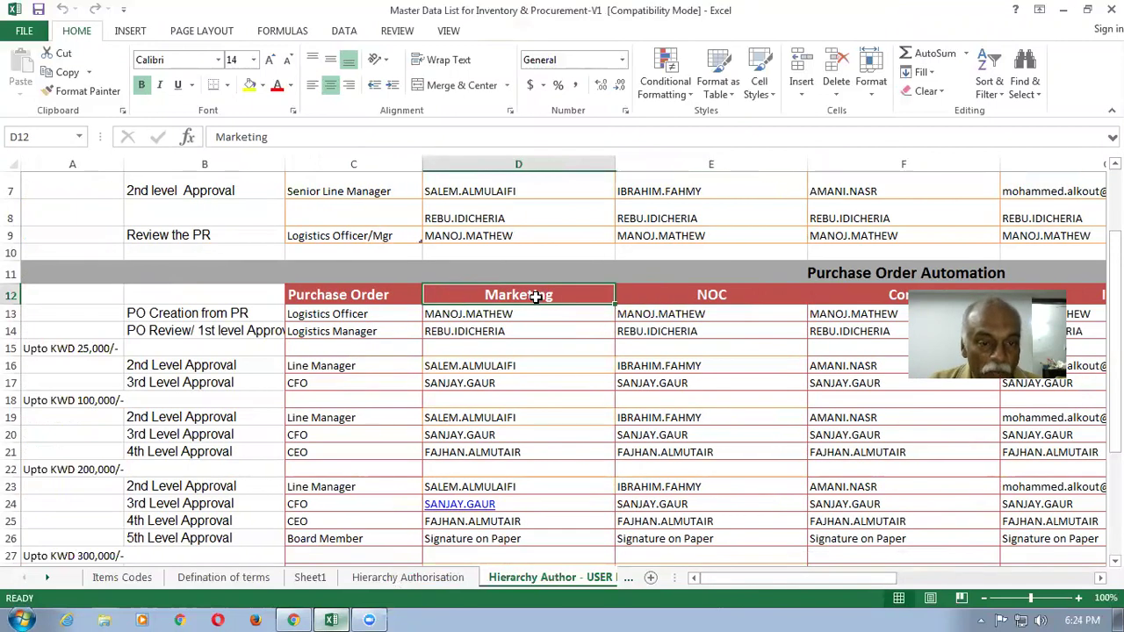
Review the Upto KWD 25,000 tier in A15 with its Marketing approvers in D14, D16 and D17.
left_click(46, 348)
left_click(493, 331)
left_click(500, 365)
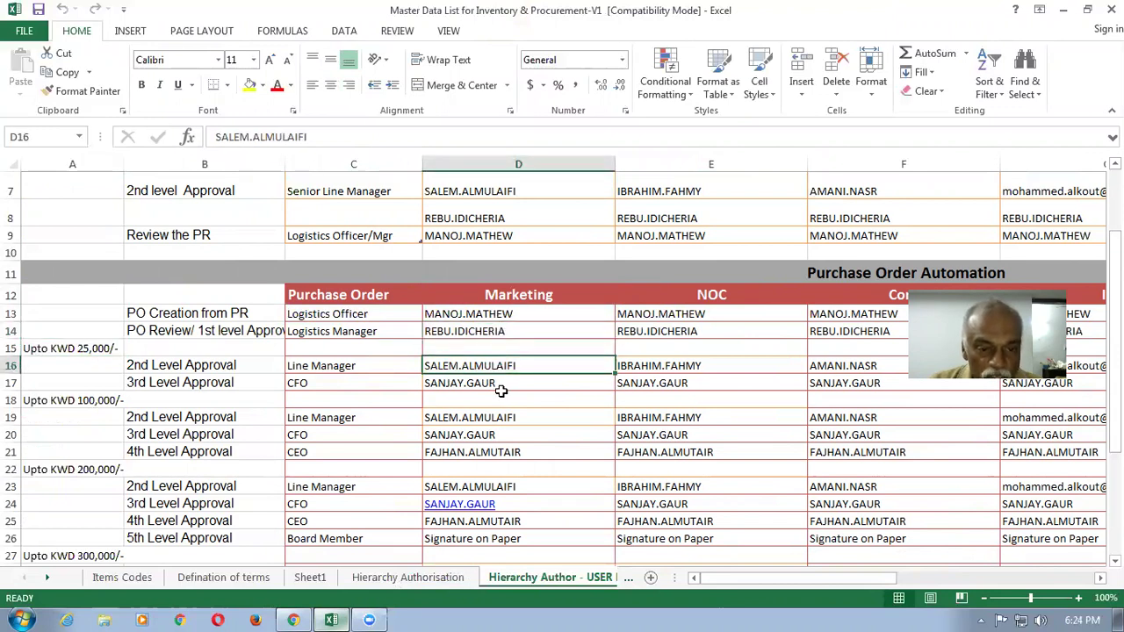
left_click(501, 384)
Trace the Marketing purchase order chain from the PO creator in D13 to the CFO in D17.
left_click(532, 319)
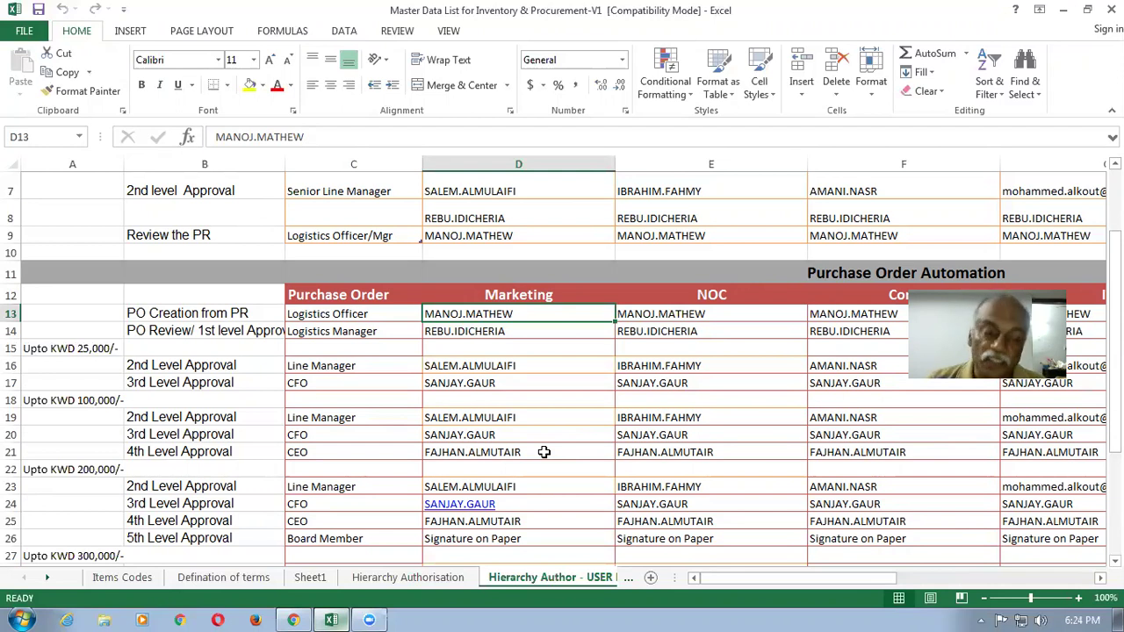
left_click(529, 334)
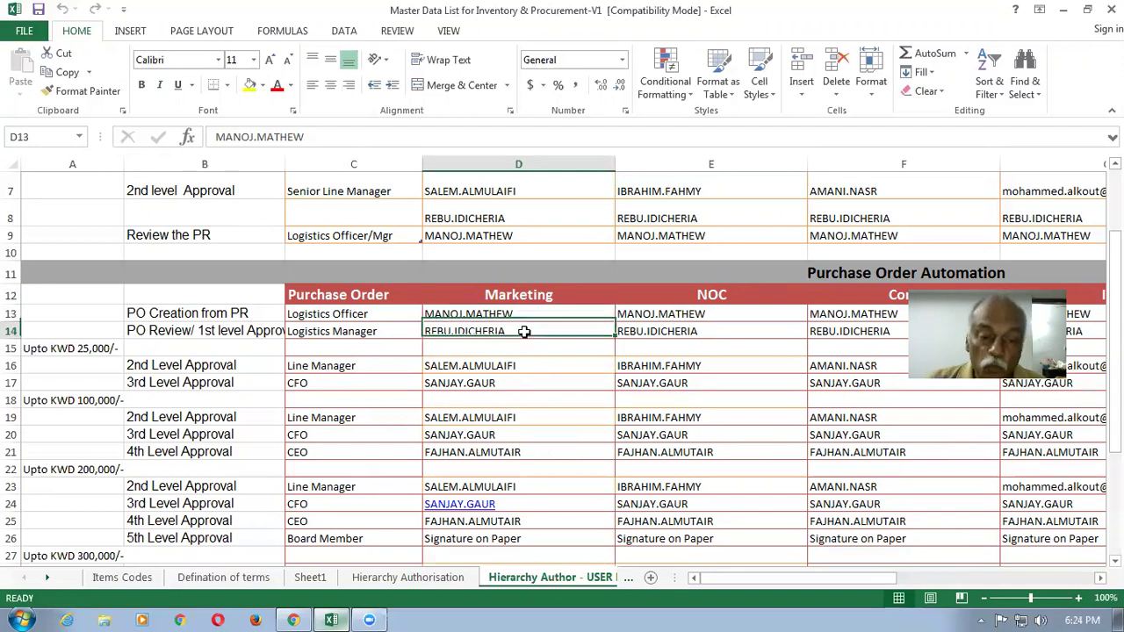
left_click(533, 367)
left_click(524, 383)
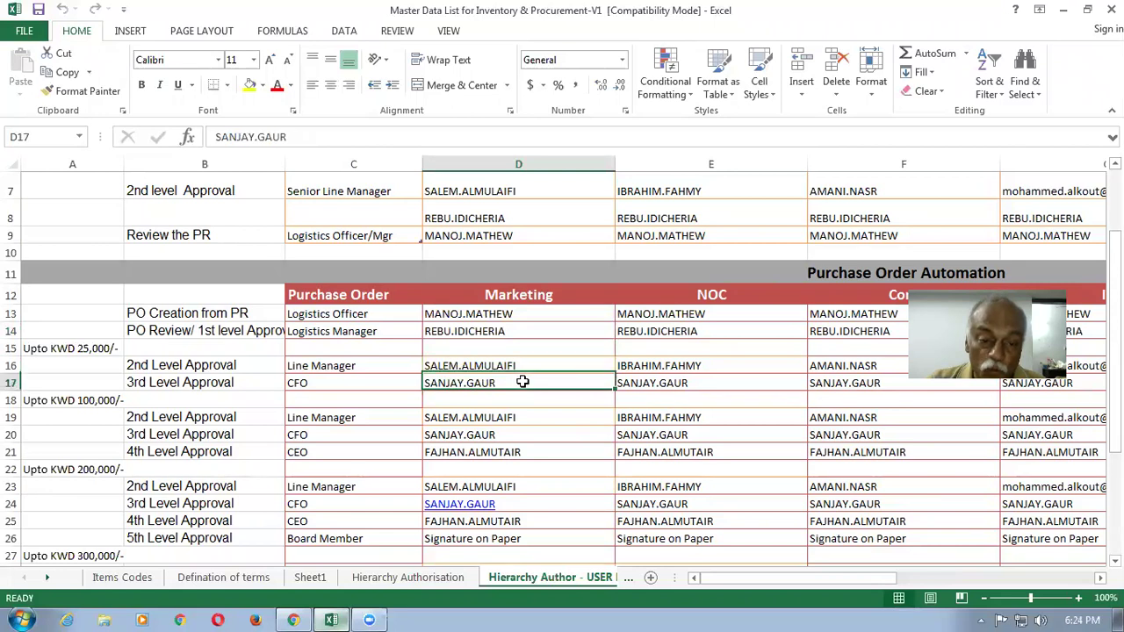
Go through the Marketing cells D13, D14, D16 and D17 again, and recheck the heading in D12 and the Logistics Officer in D13.
left_click(492, 313)
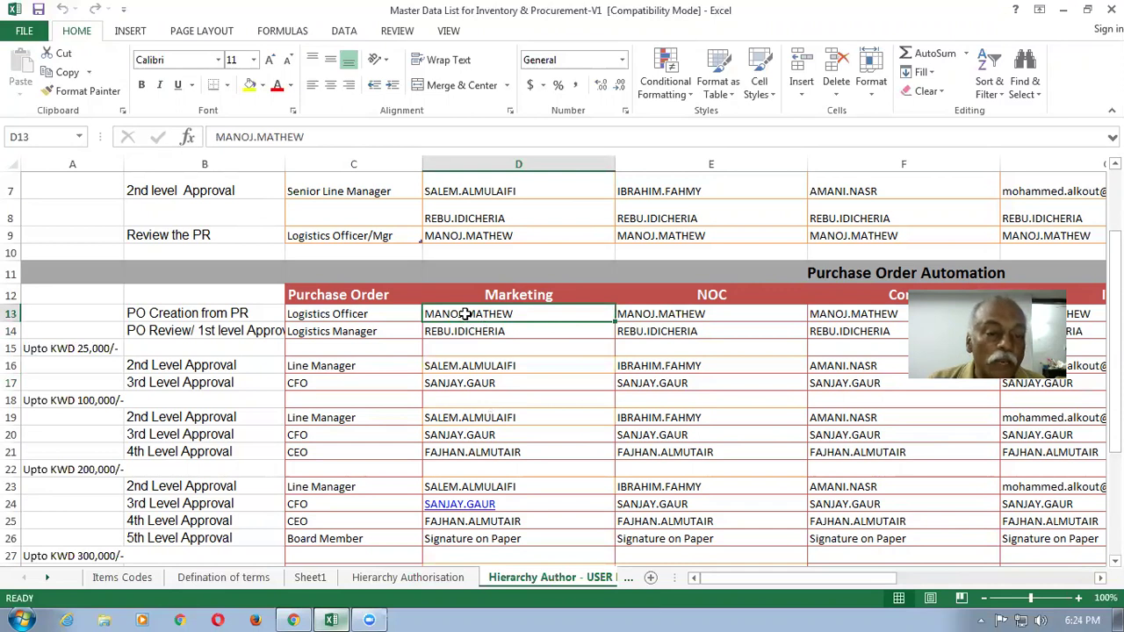
left_click(497, 330)
left_click(505, 367)
left_click(498, 384)
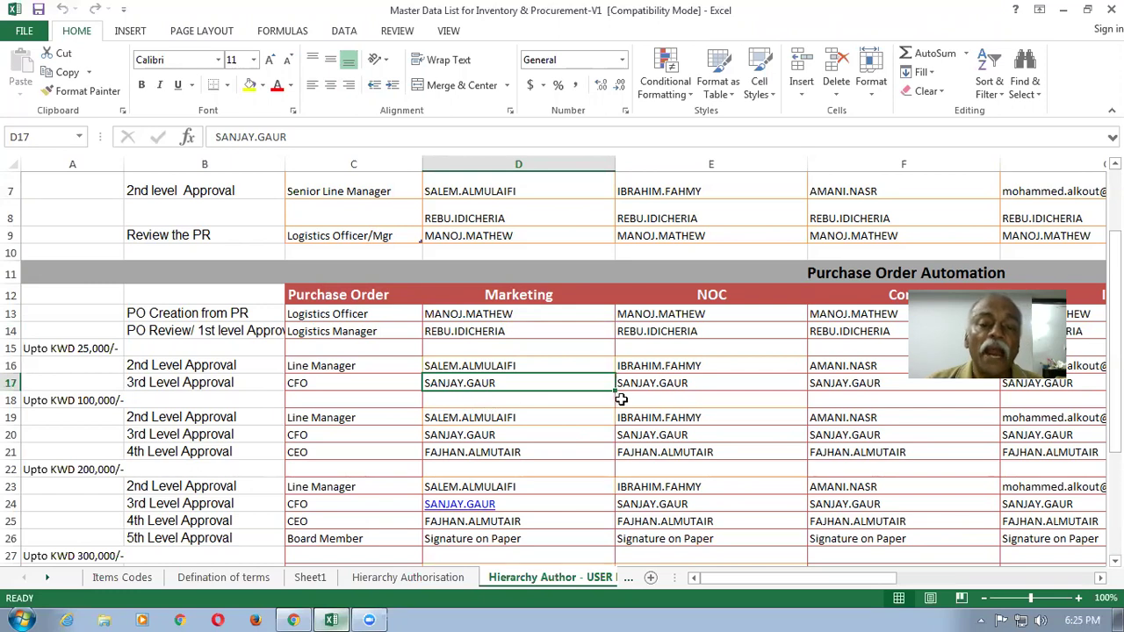
left_click(473, 297)
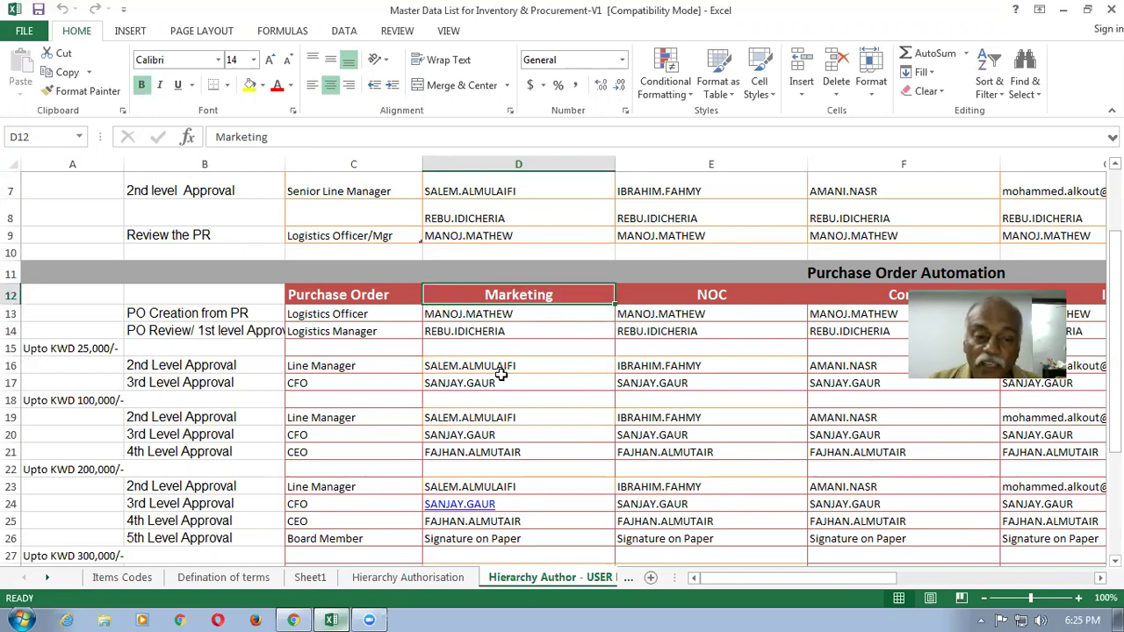
left_click(485, 317)
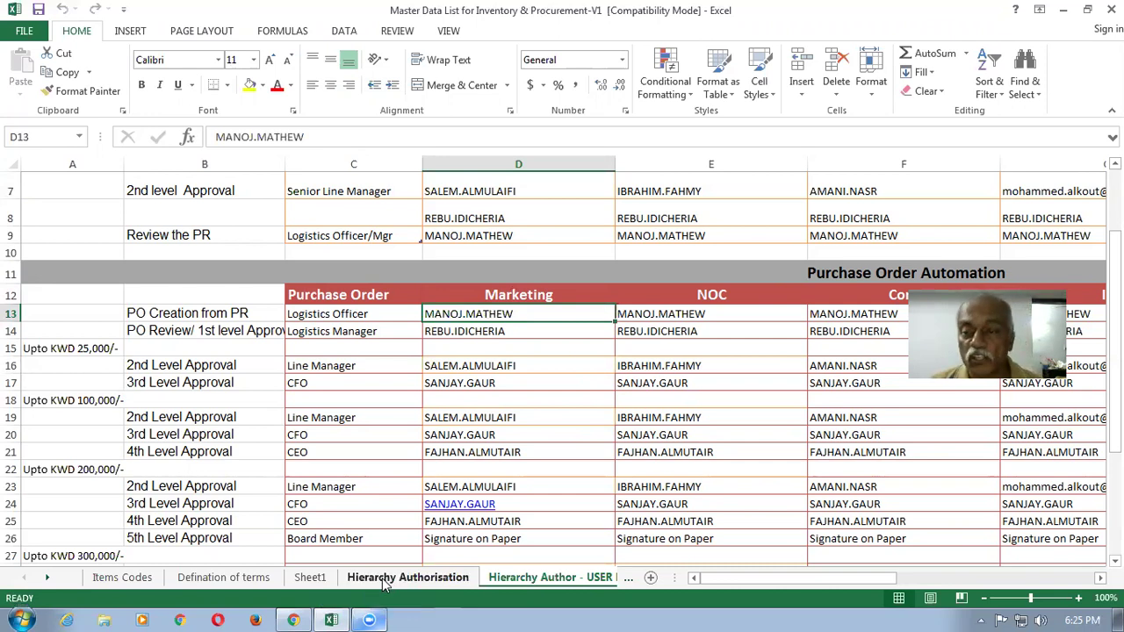
Compare the Marketing and NOC requestors and first and second level approvers in rows 5 to 7 of Purchase Requisition Automation.
scroll(1085, 319, "up", 2)
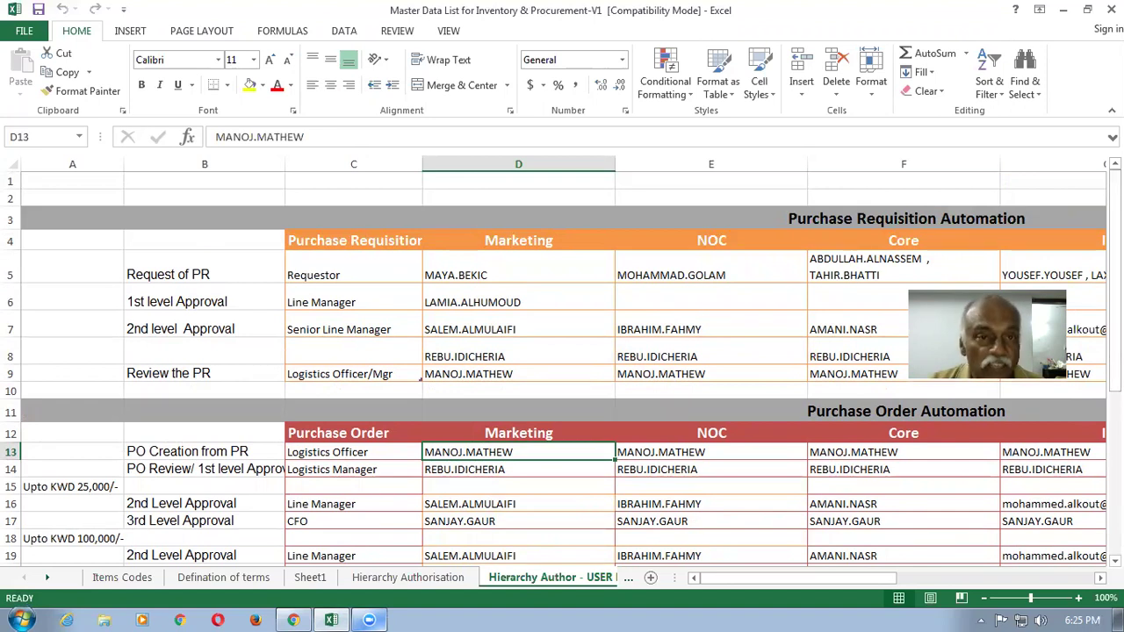
left_click(540, 332)
left_click(669, 332)
left_click(670, 302)
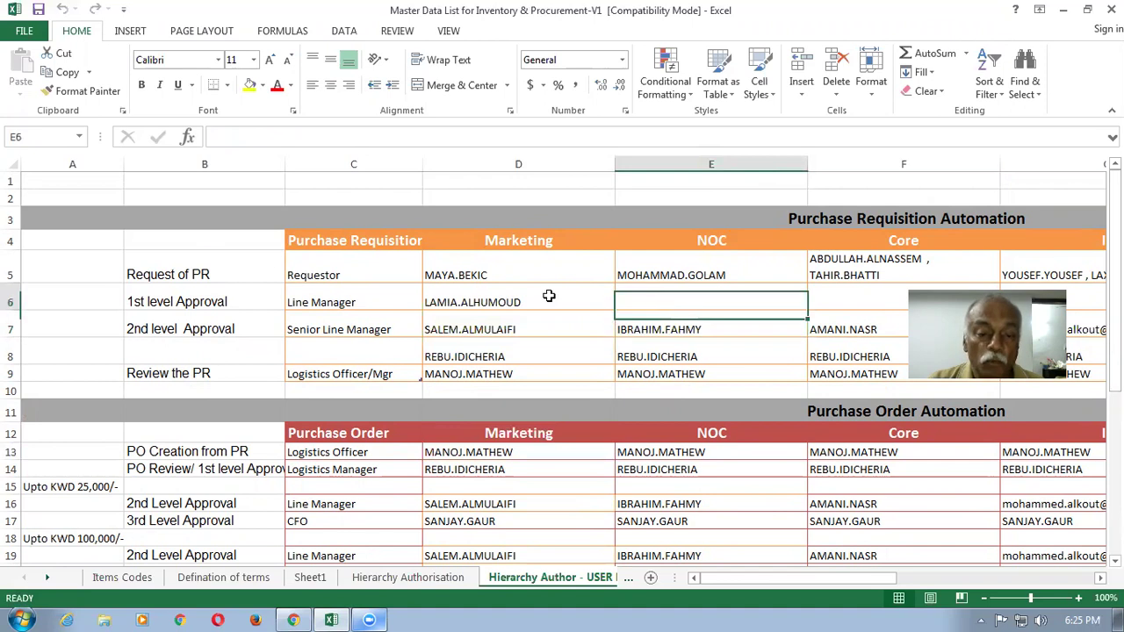
left_click(519, 300)
left_click(500, 275)
left_click(696, 274)
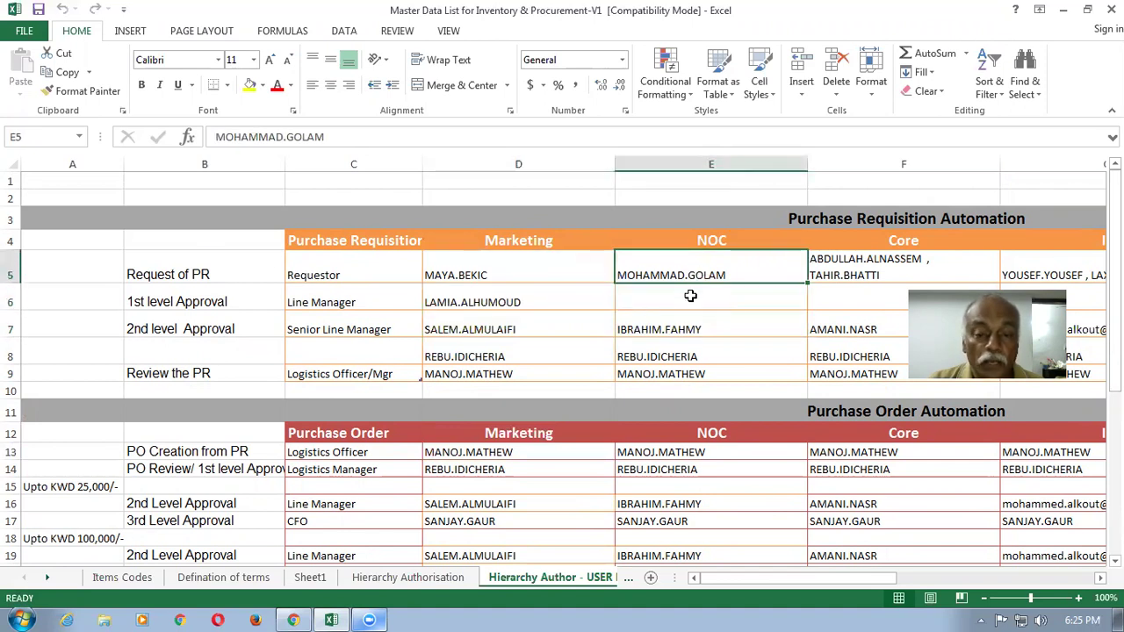
left_click(694, 297)
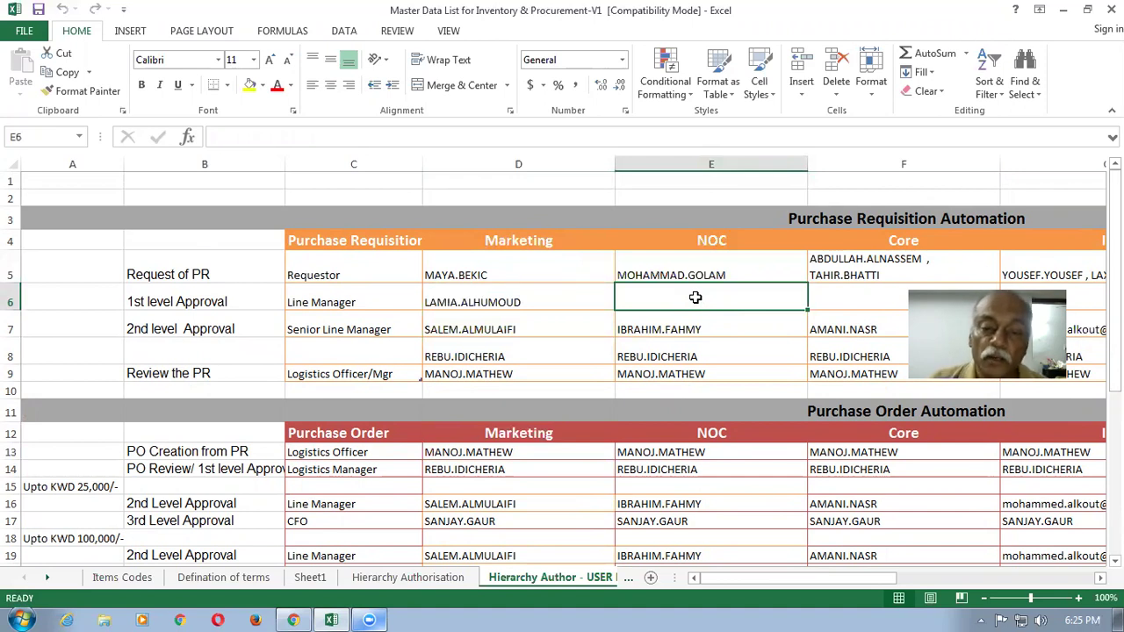
Review the Marketing requisition approvers and reviewers in D6 through D9, and the NOC reviewers in E9 and E8.
left_click(523, 300)
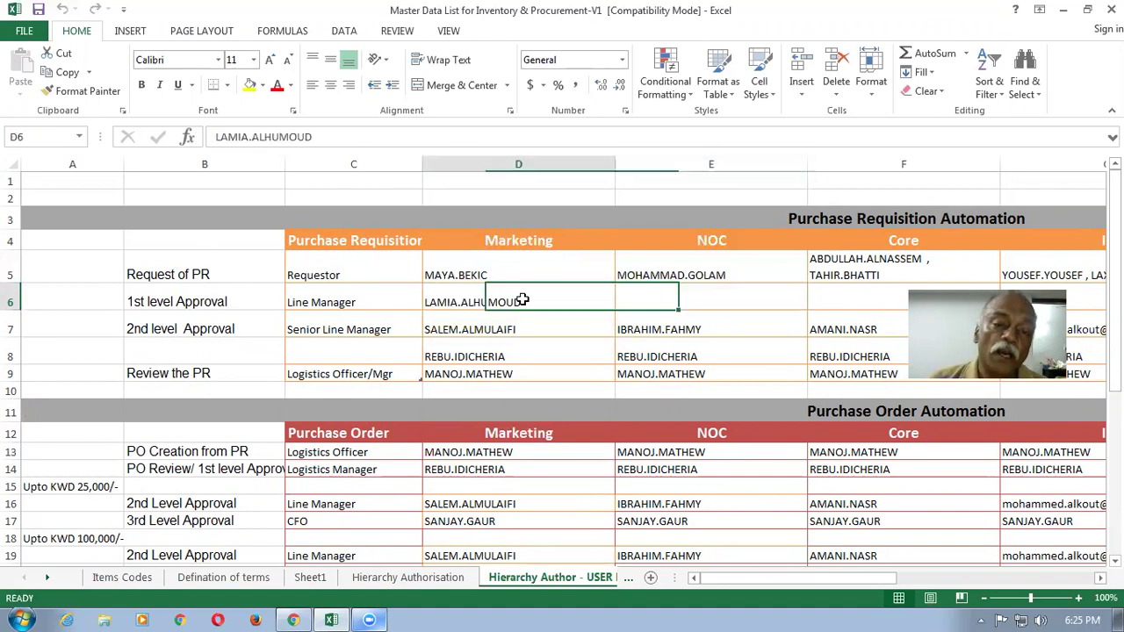
left_click(474, 335)
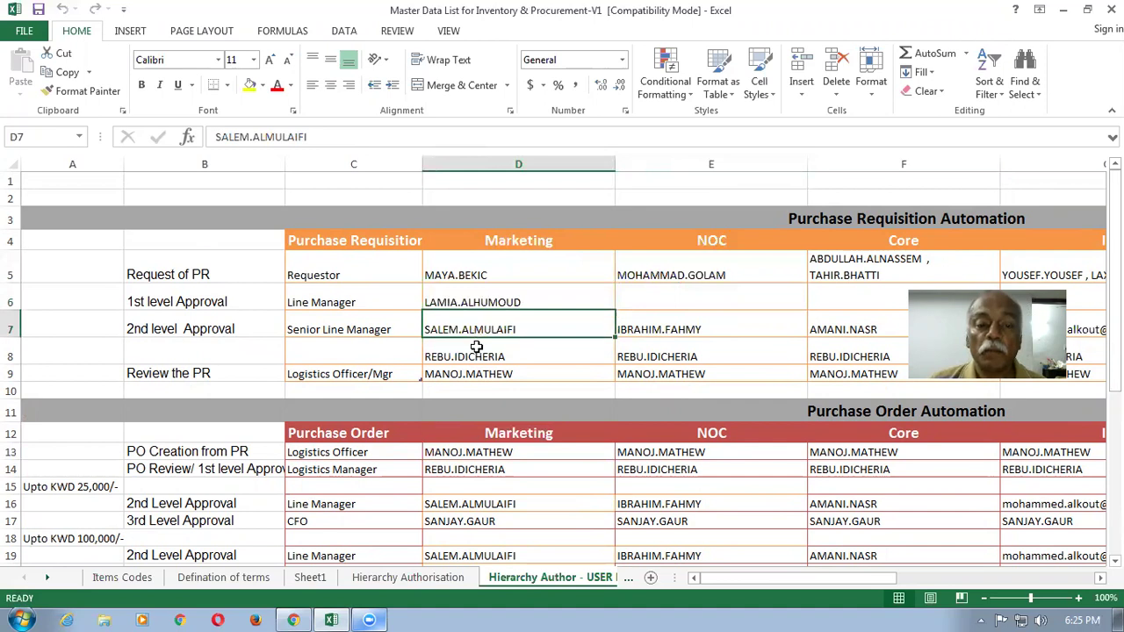
left_click(476, 354)
left_click(480, 376)
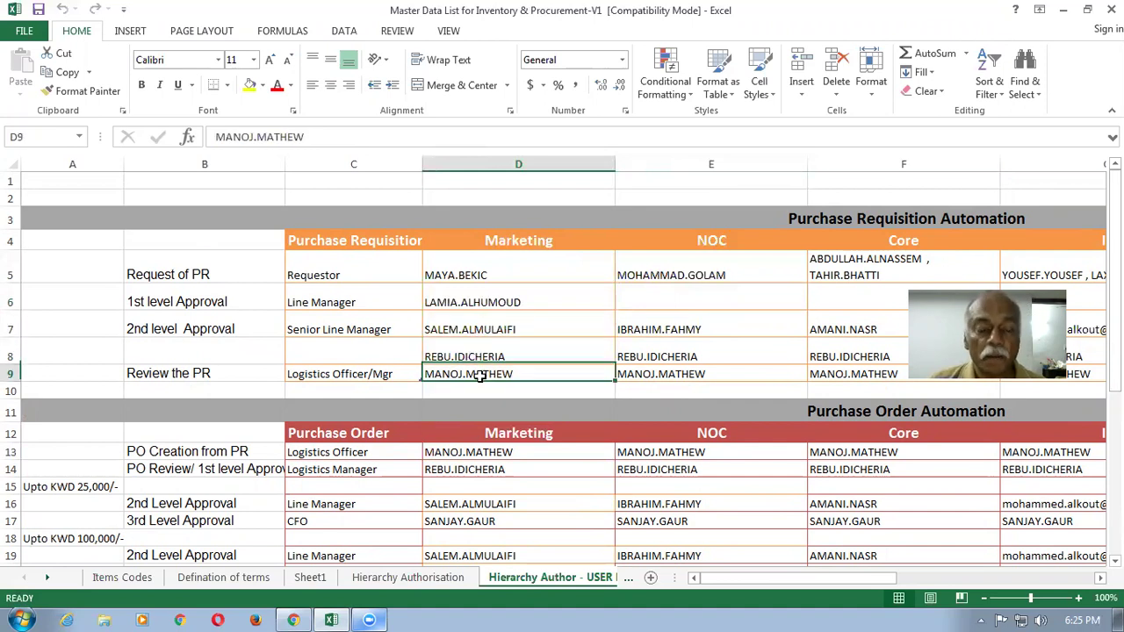
left_click(660, 376)
left_click(657, 356)
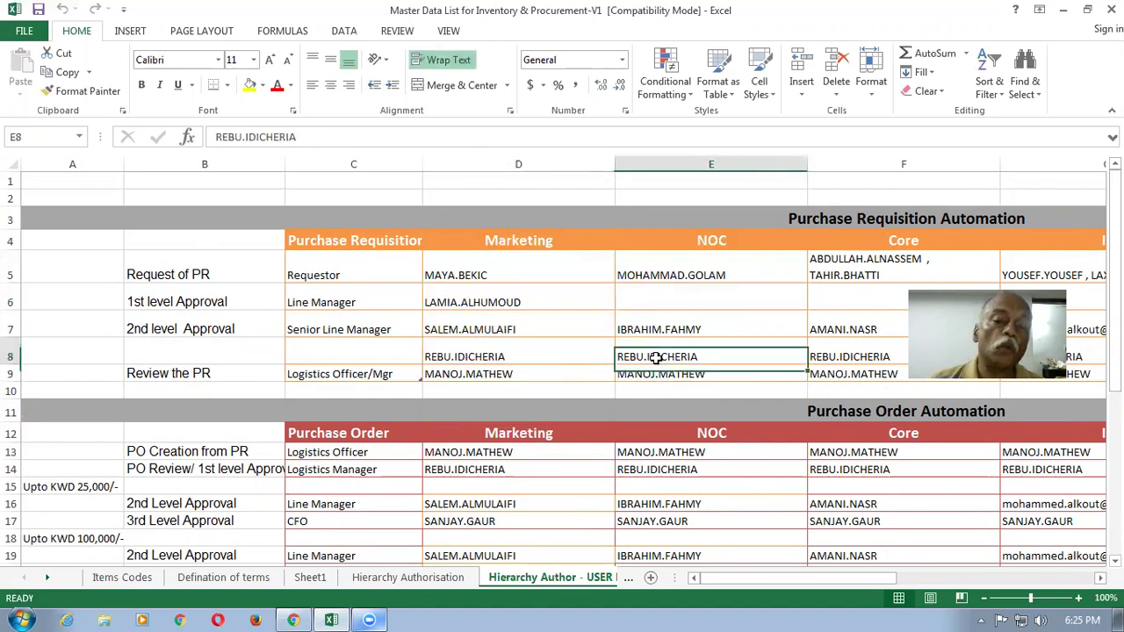
Trace the NOC requisition chain from E7 up to the requestor in E5, and compare it with the Marketing requestor in D5.
left_click(656, 331)
left_click(660, 302)
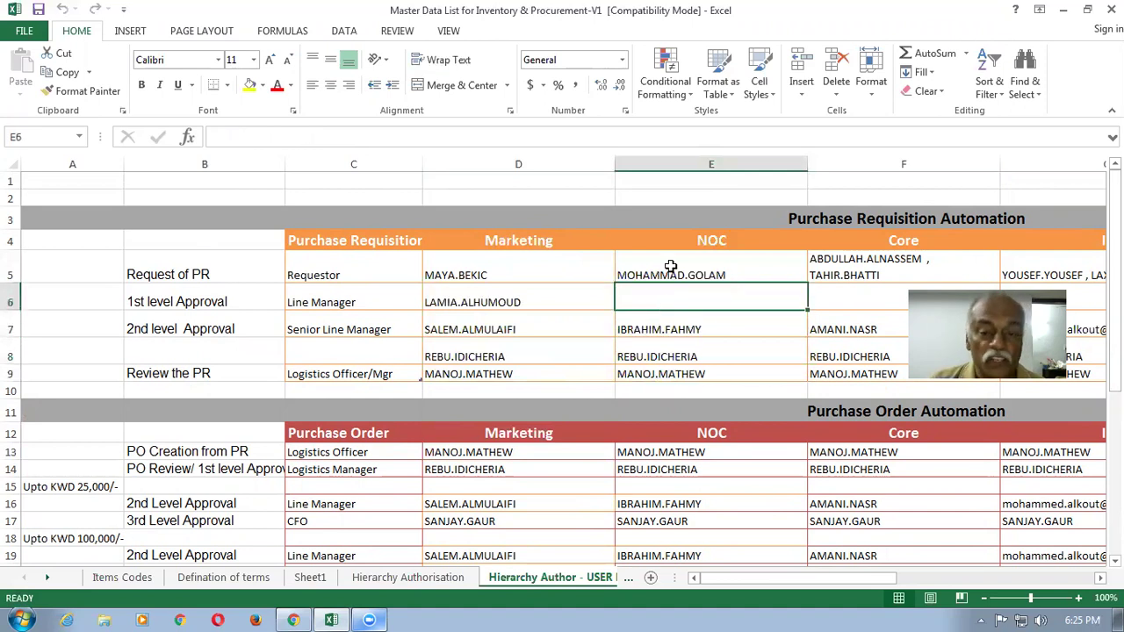
left_click(672, 268)
left_click(487, 277)
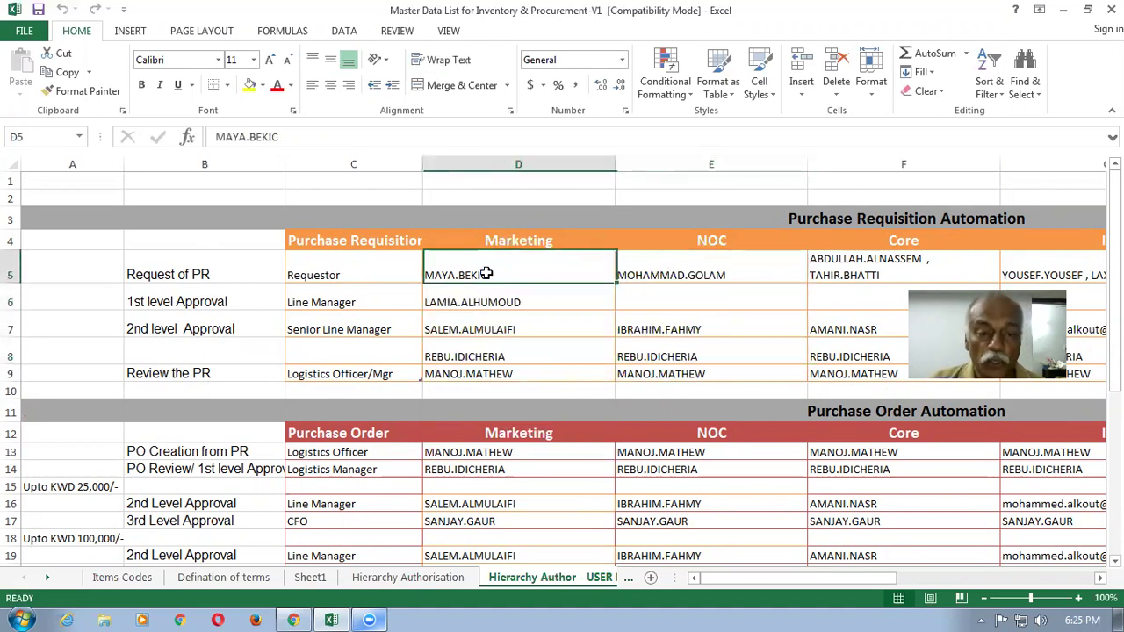
Follow the Core requisition chain from the requestor in F5 to the reviewers in F8 and F9, and compare it with NOC cells E9 to E7.
left_click(898, 271)
left_click(885, 329)
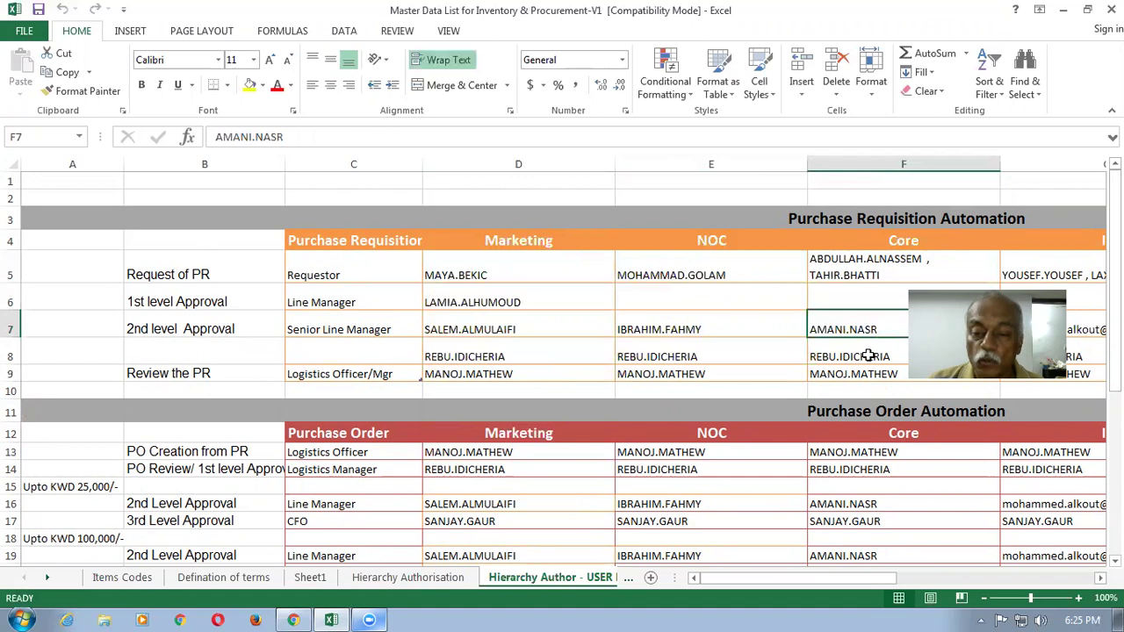
left_click(868, 355)
left_click(867, 373)
left_click(703, 375)
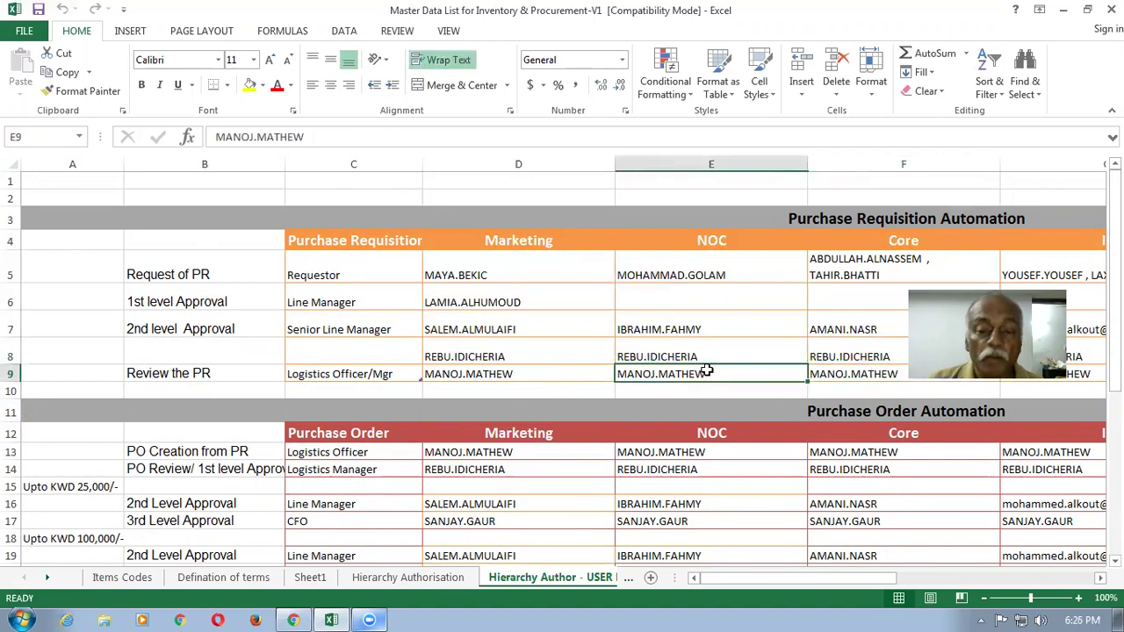
left_click(707, 357)
left_click(701, 334)
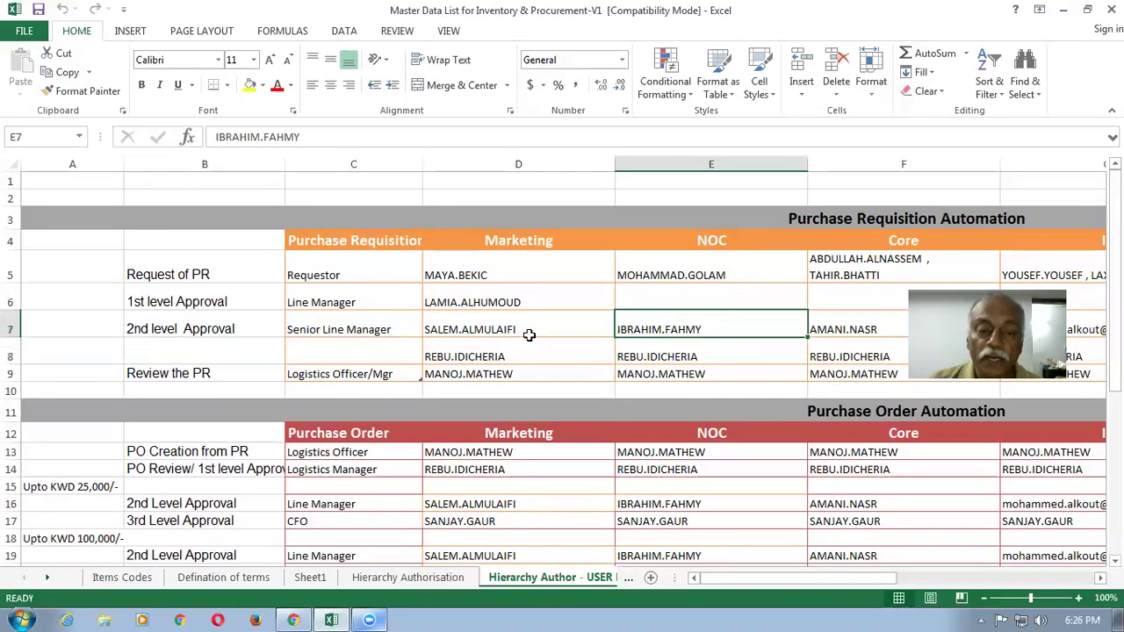
Trace the Marketing requisition chain from the reviewer in D9 up to the requestor in D5, and check the NOC requestor in E5.
left_click(516, 374)
left_click(513, 358)
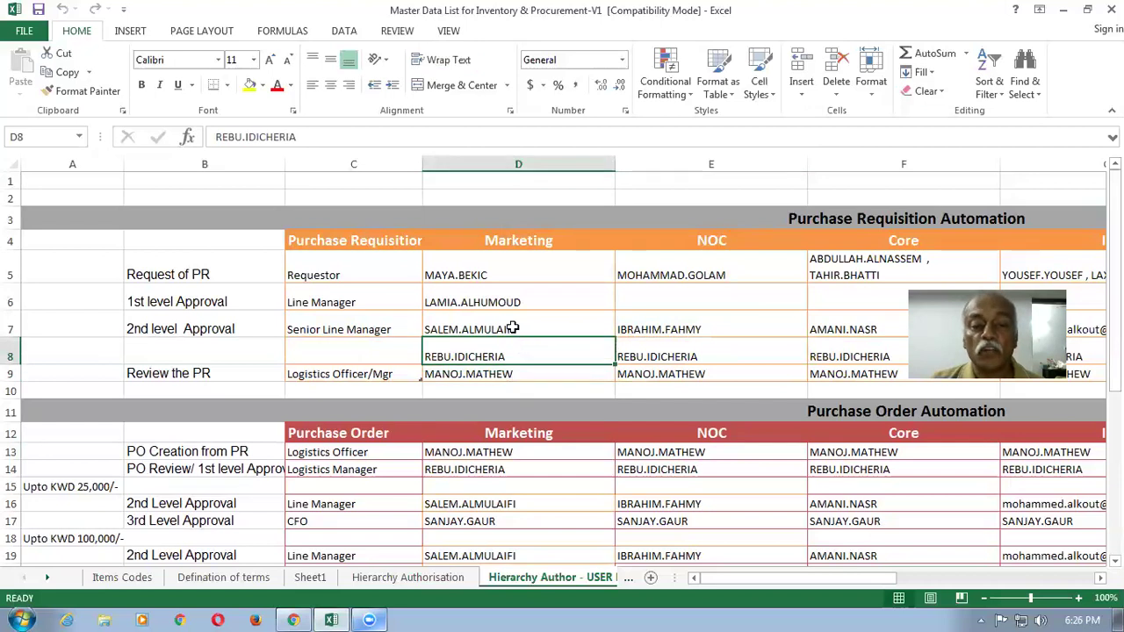
left_click(514, 332)
left_click(510, 303)
left_click(506, 278)
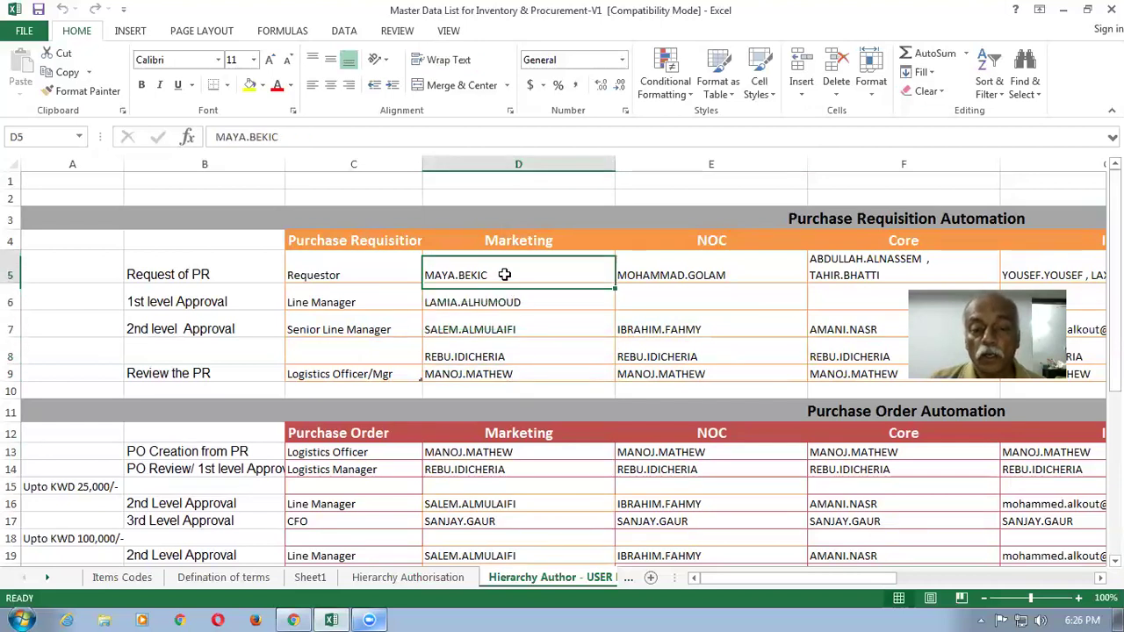
left_click(717, 274)
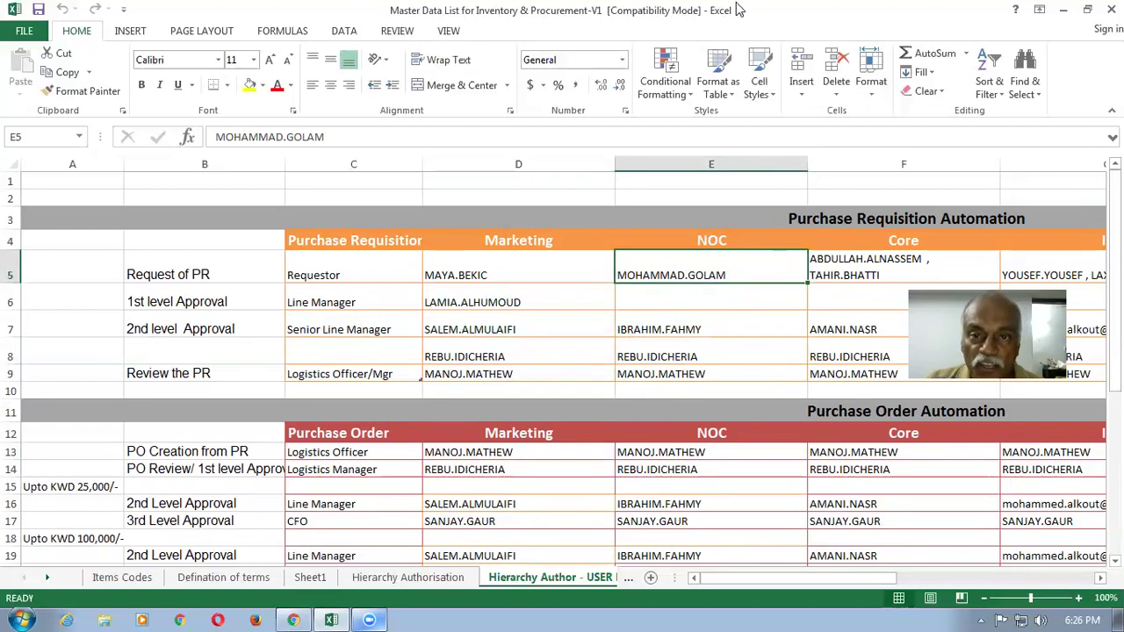